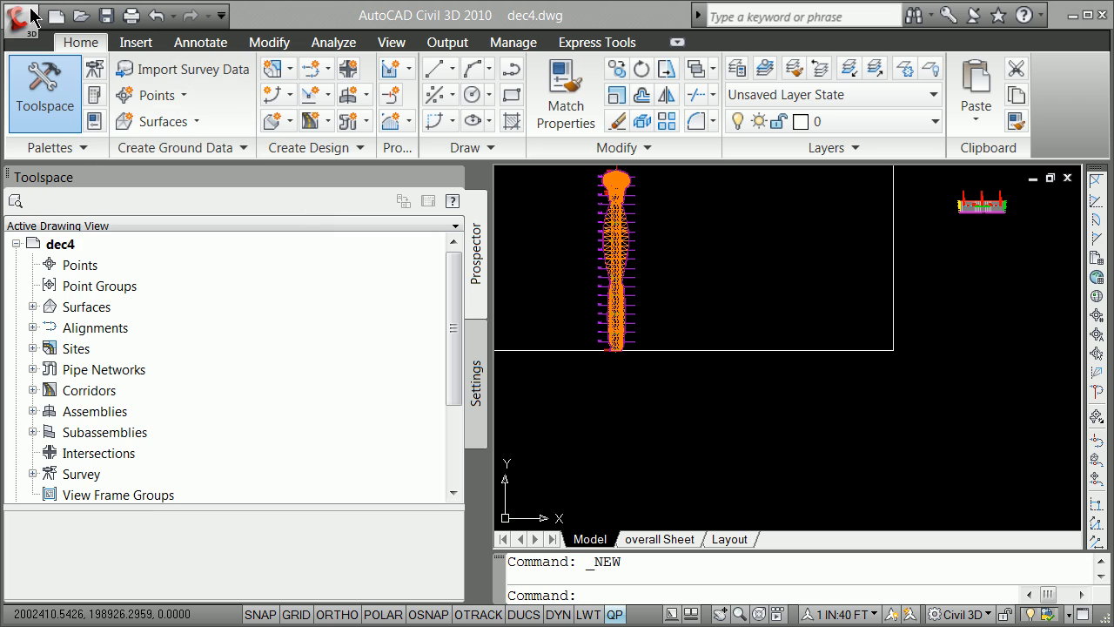
# Start a new drawing from the _AutoCAD Civil 3D (Imperial) NCS.dwt template, accept the education version notice and close the Toolspace
pyautogui.click(33, 26)
pyautogui.click(59, 135)
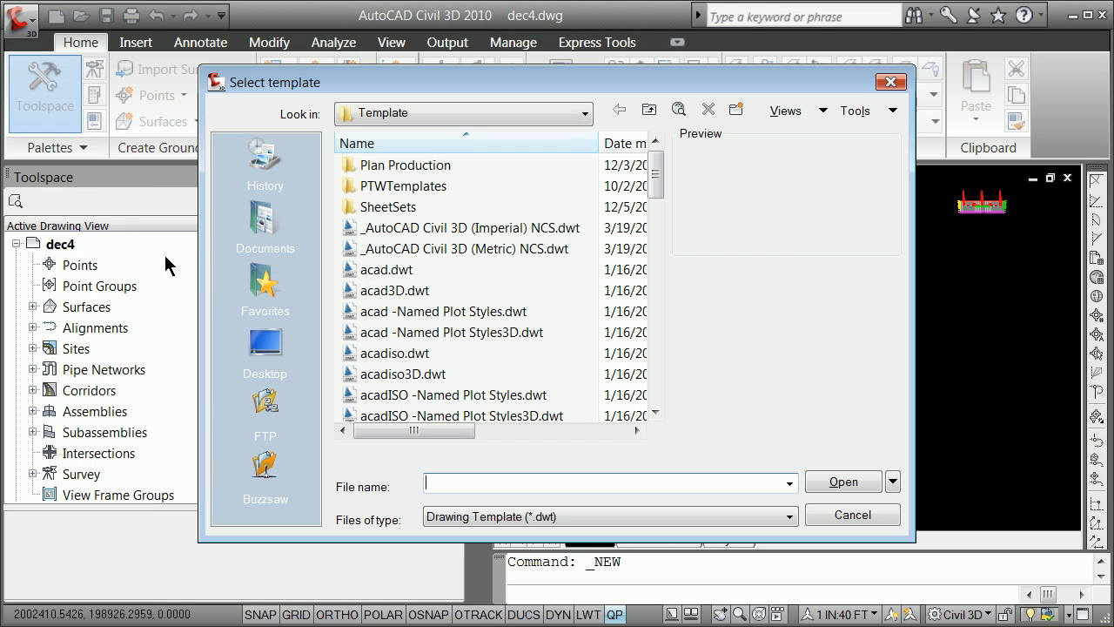
pyautogui.click(477, 228)
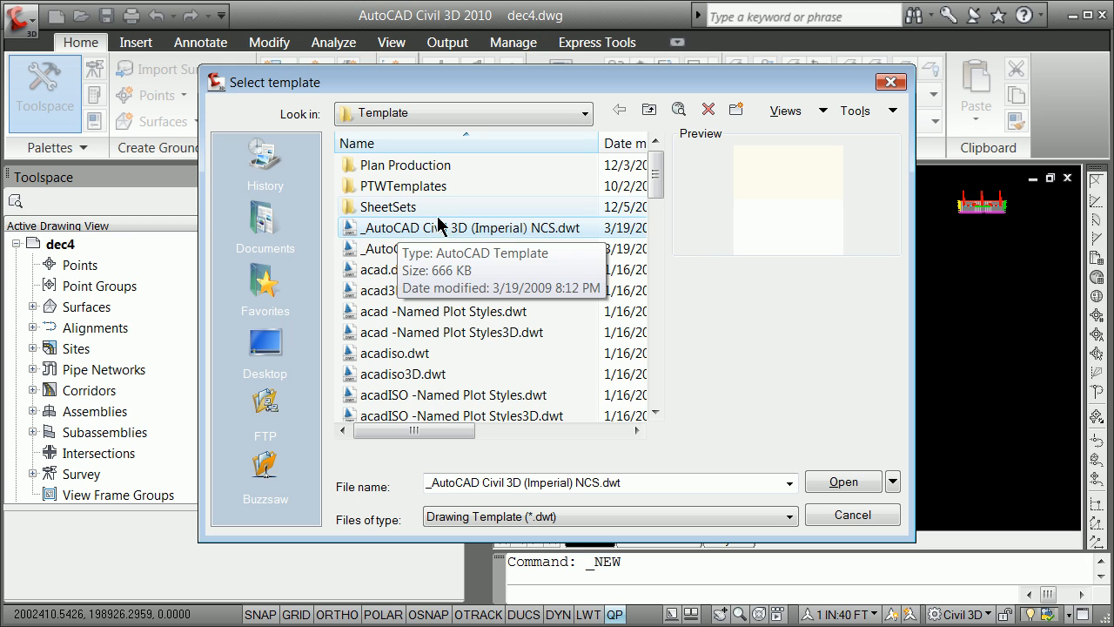
pyautogui.click(838, 482)
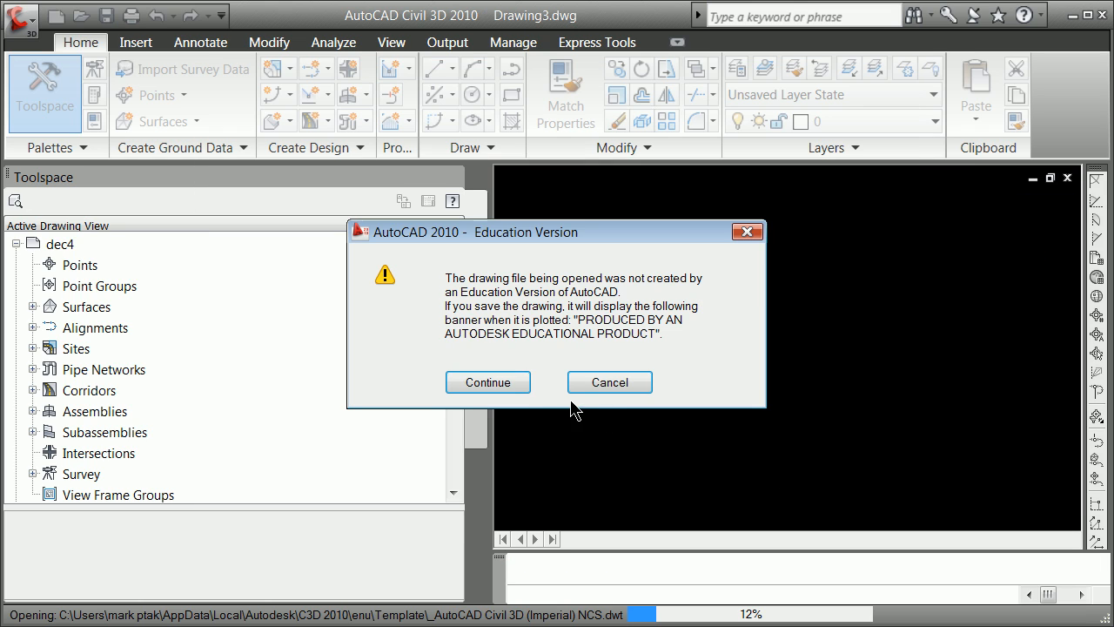
pyautogui.click(510, 386)
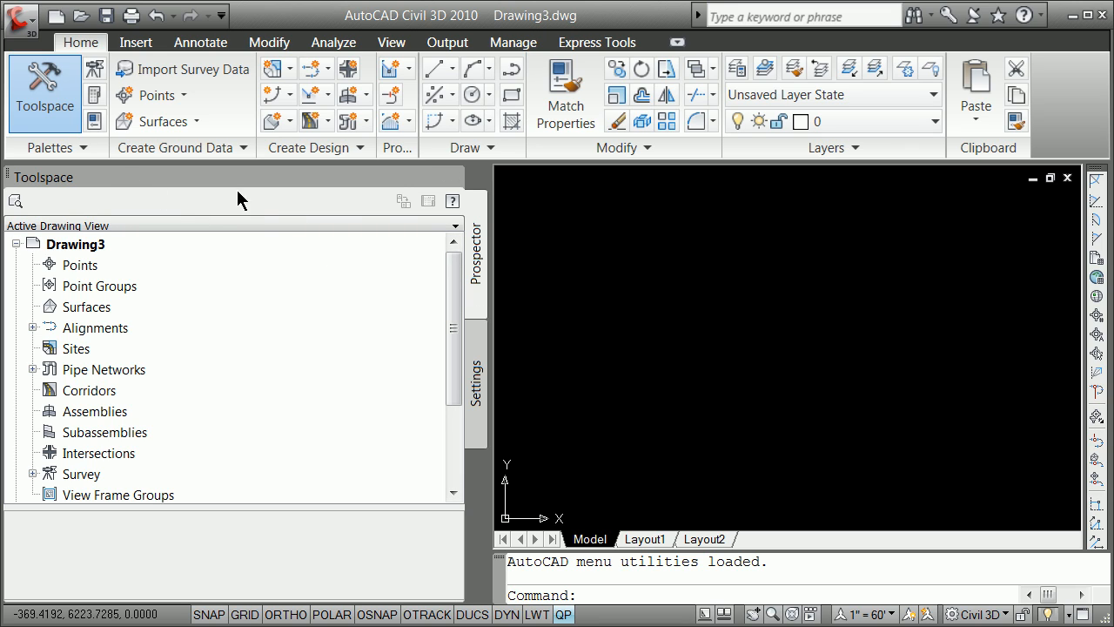
pyautogui.click(455, 177)
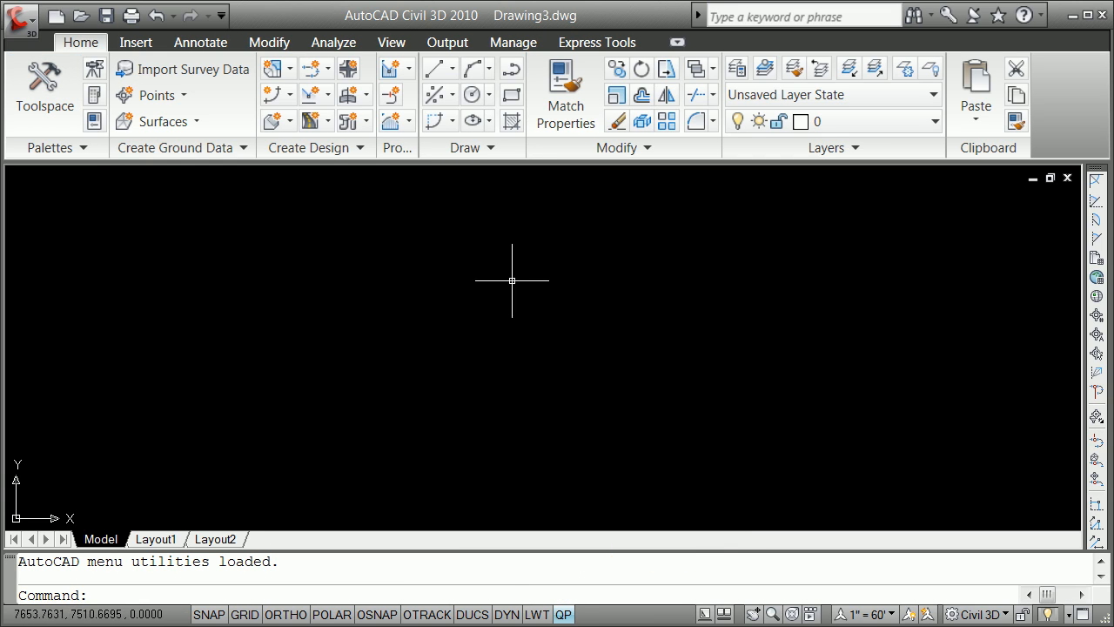
# Review the layers that the new drawing's template provides
pyautogui.click(935, 122)
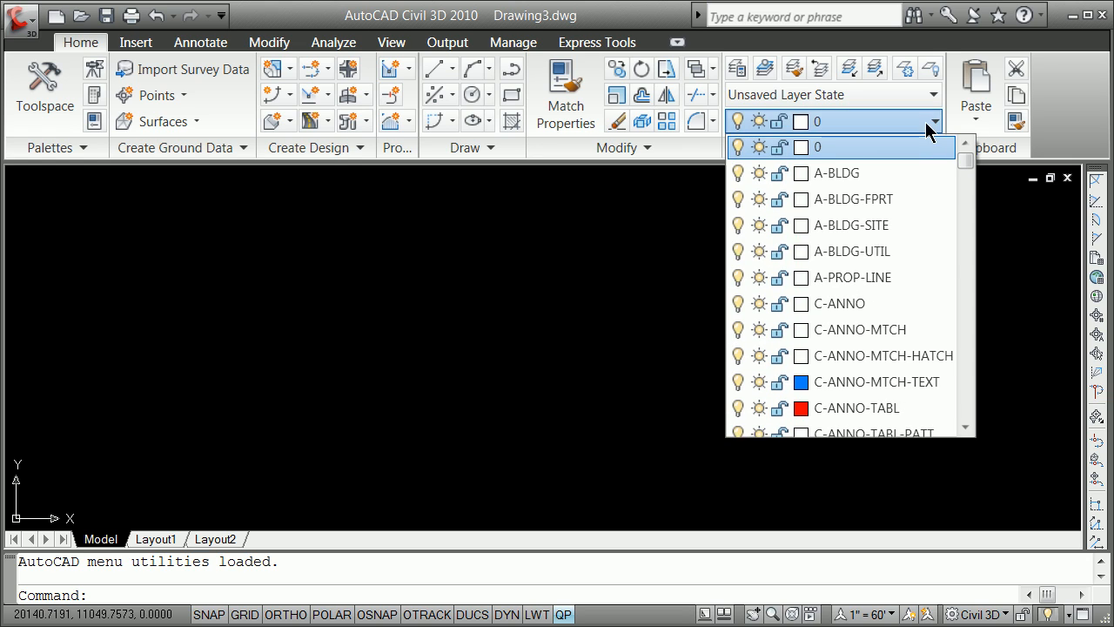
pyautogui.click(361, 412)
pyautogui.click(360, 410)
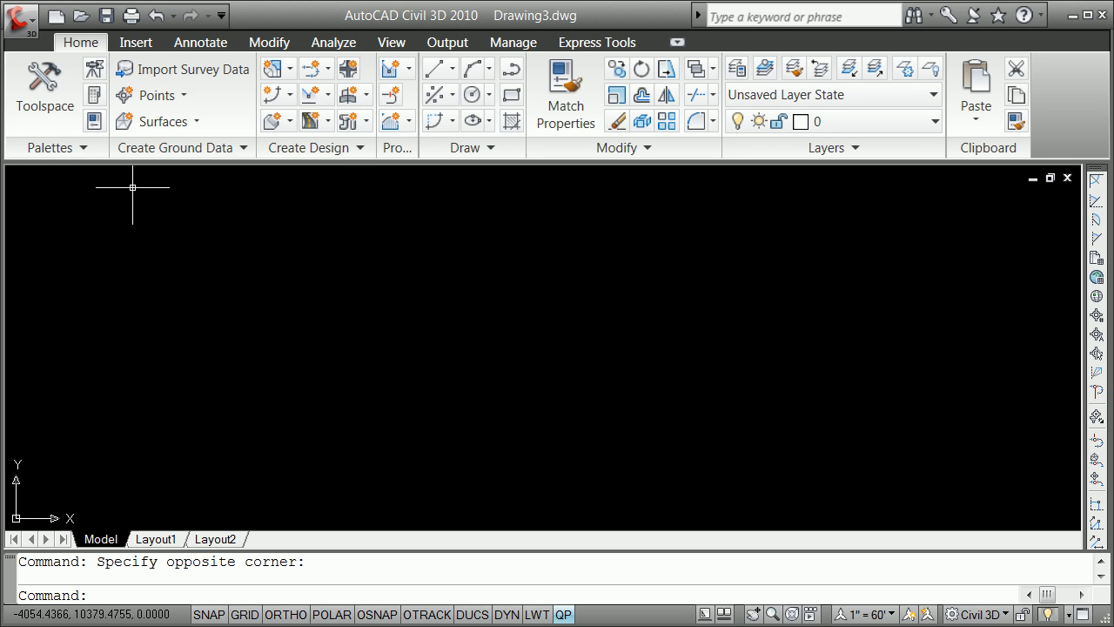
# Import all alignments and surfaces from the LandXML file dec4.xml, with alignments site <None> and parcels site Site 1
pyautogui.click(136, 48)
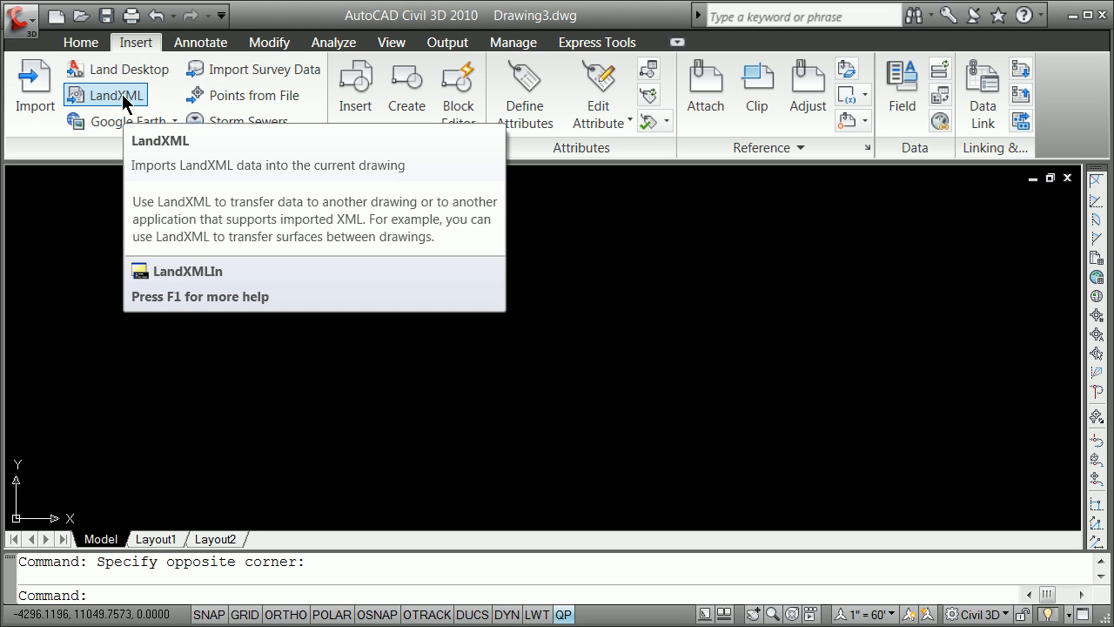
pyautogui.click(121, 99)
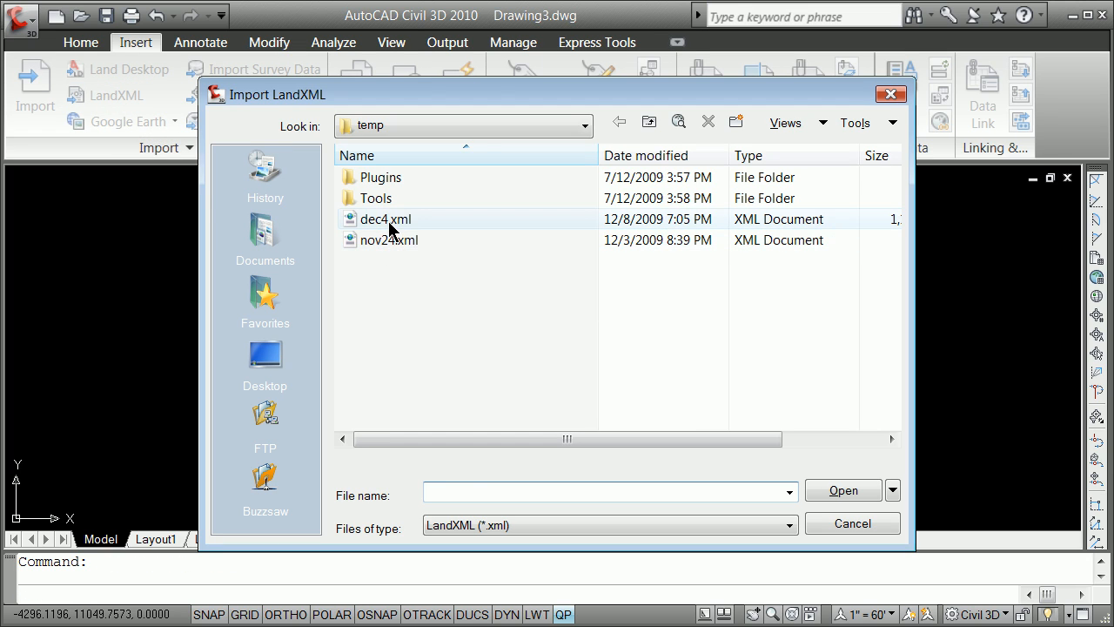
pyautogui.click(391, 220)
pyautogui.click(847, 491)
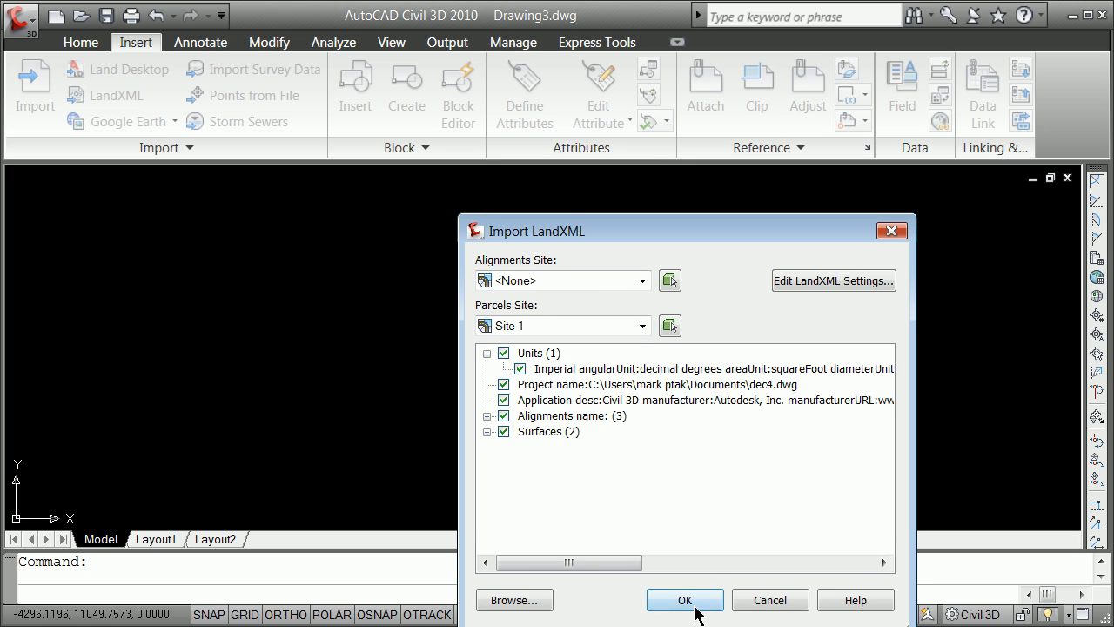
pyautogui.click(691, 597)
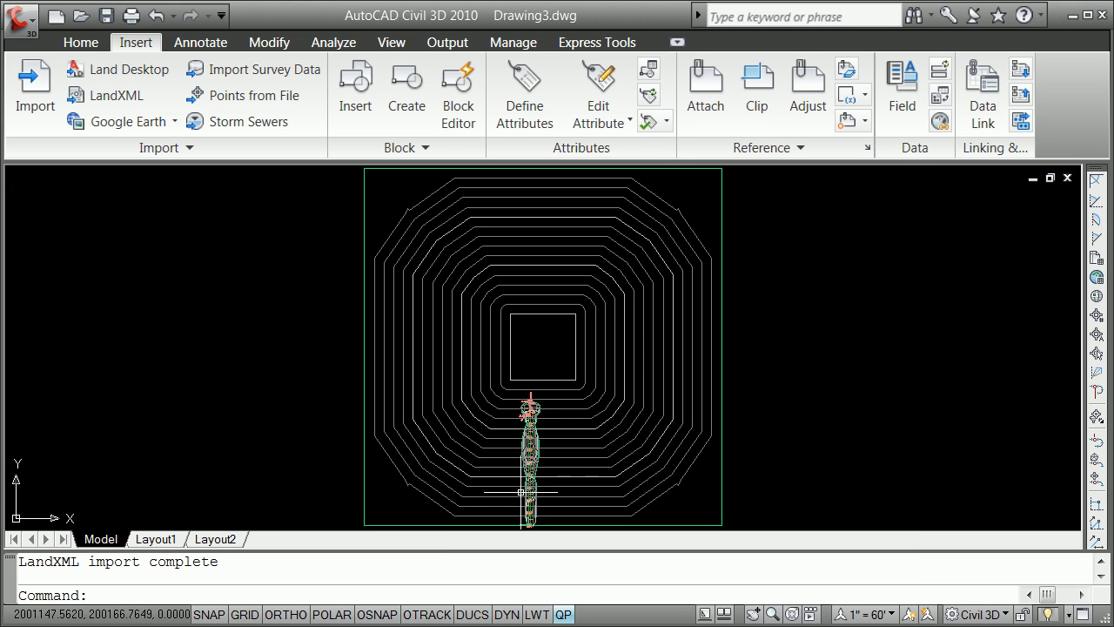
# Inspect the imported surface contours and alignments along the cul-de-sac road
pyautogui.scroll(5, 523, 496)
pyautogui.scroll(-3, 533, 479)
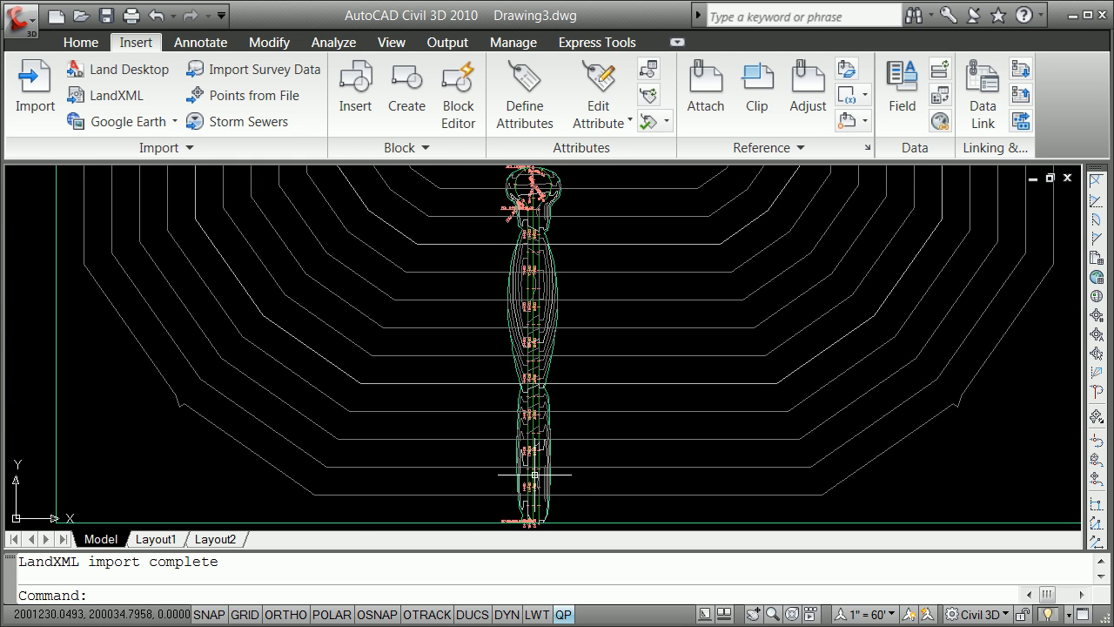
pyautogui.scroll(4, 531, 474)
pyautogui.scroll(-3, 525, 474)
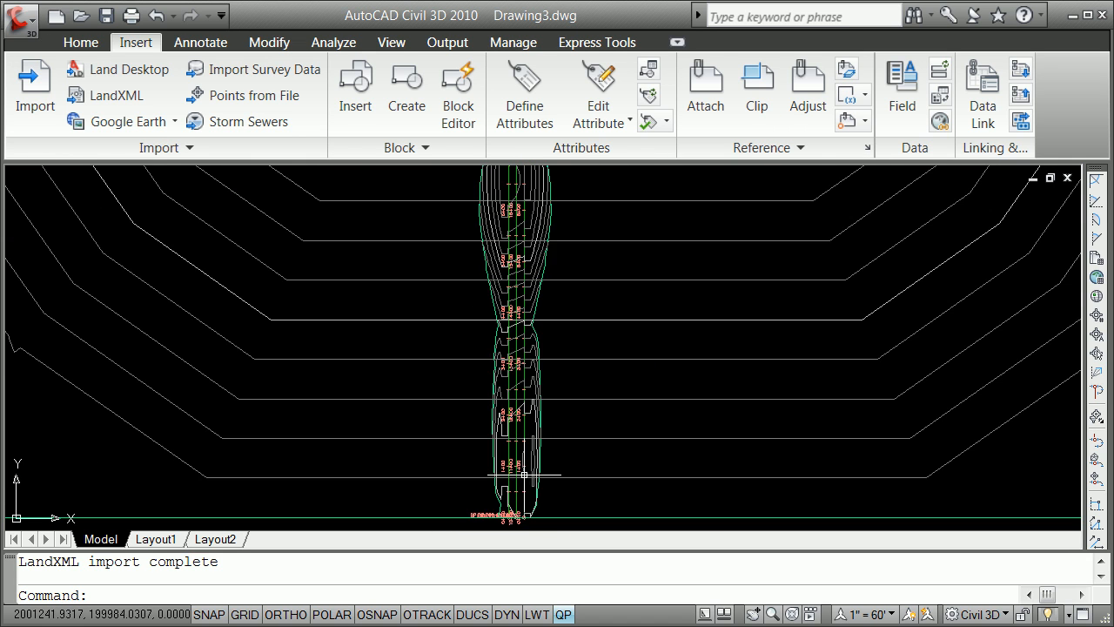
pyautogui.scroll(4, 525, 475)
pyautogui.scroll(-5, 518, 478)
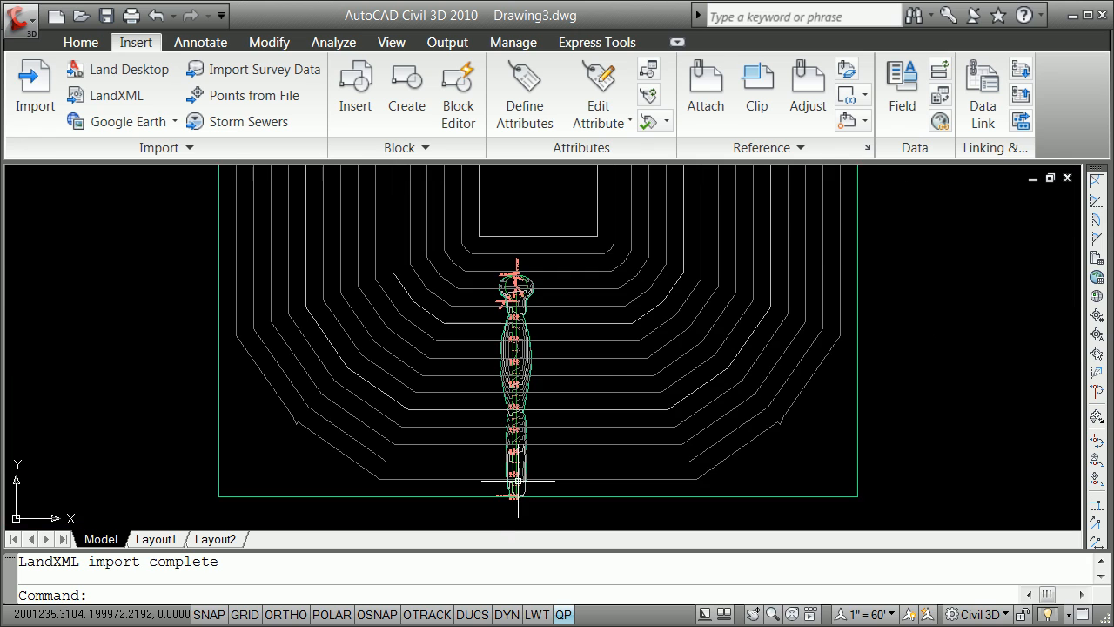
pyautogui.scroll(2, 522, 480)
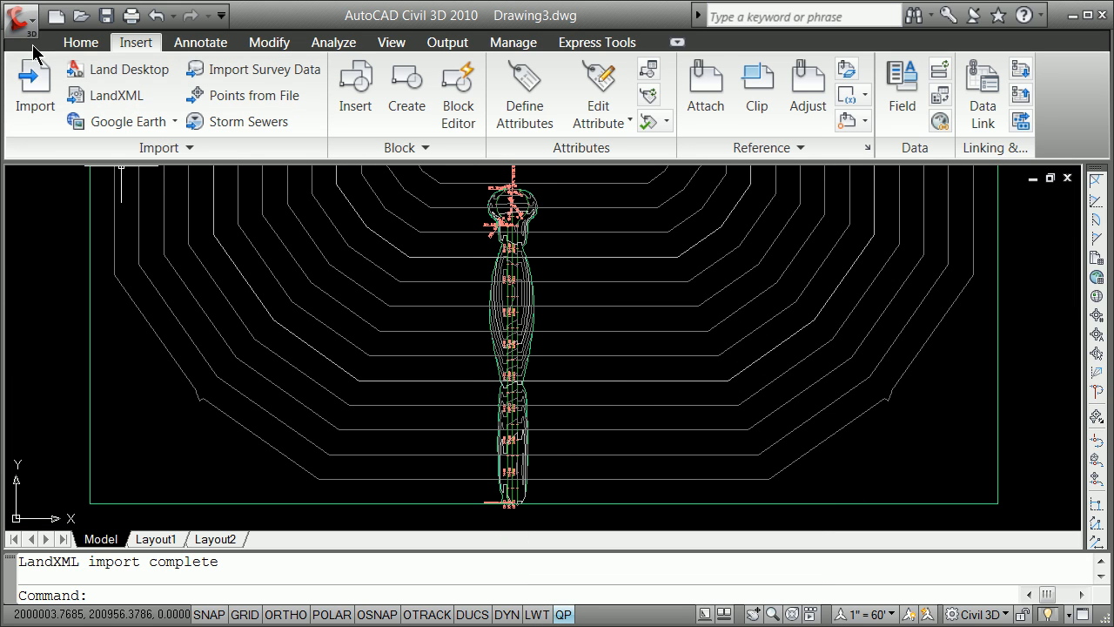
# Reopen the Toolspace and change the surface style of 9999_extopo so that its contours and border are hidden
pyautogui.click(76, 42)
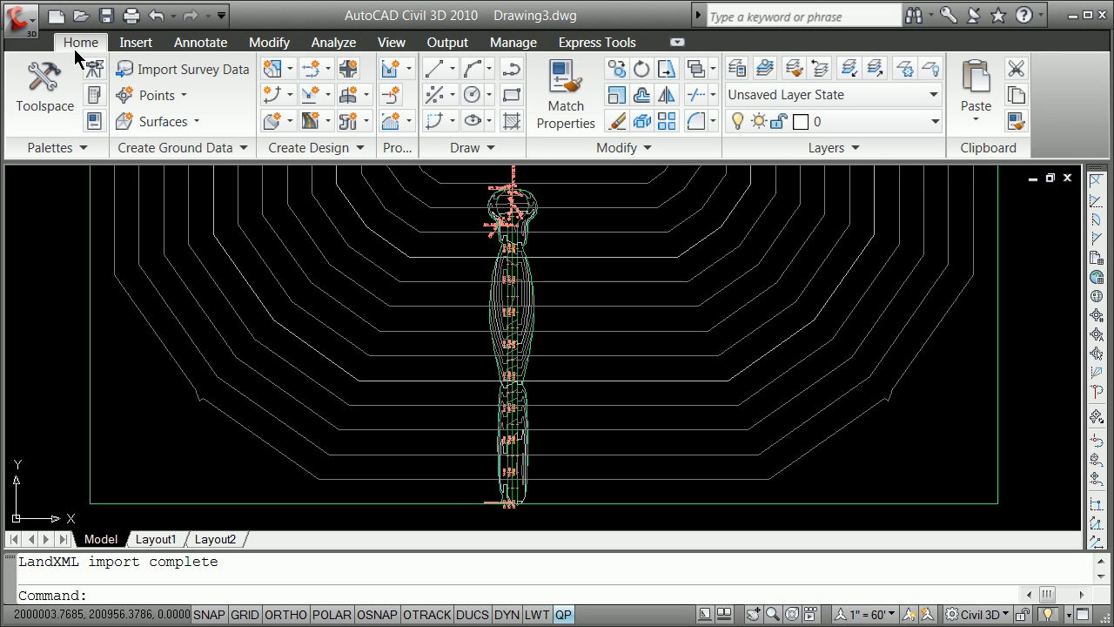
pyautogui.click(69, 106)
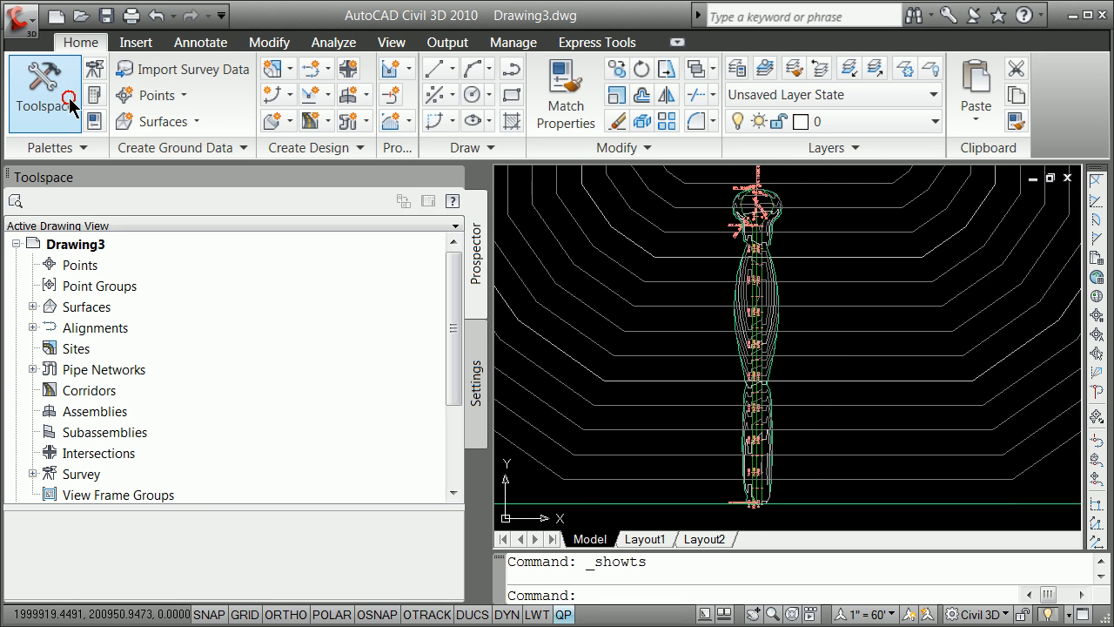
pyautogui.click(50, 309)
pyautogui.click(30, 307)
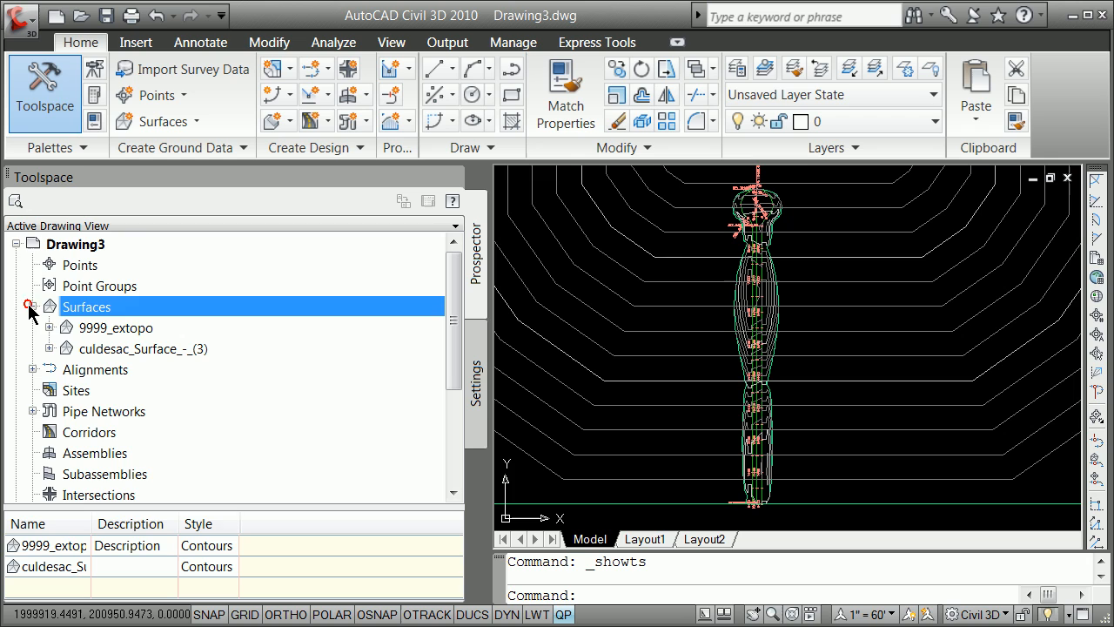
pyautogui.rightClick(111, 325)
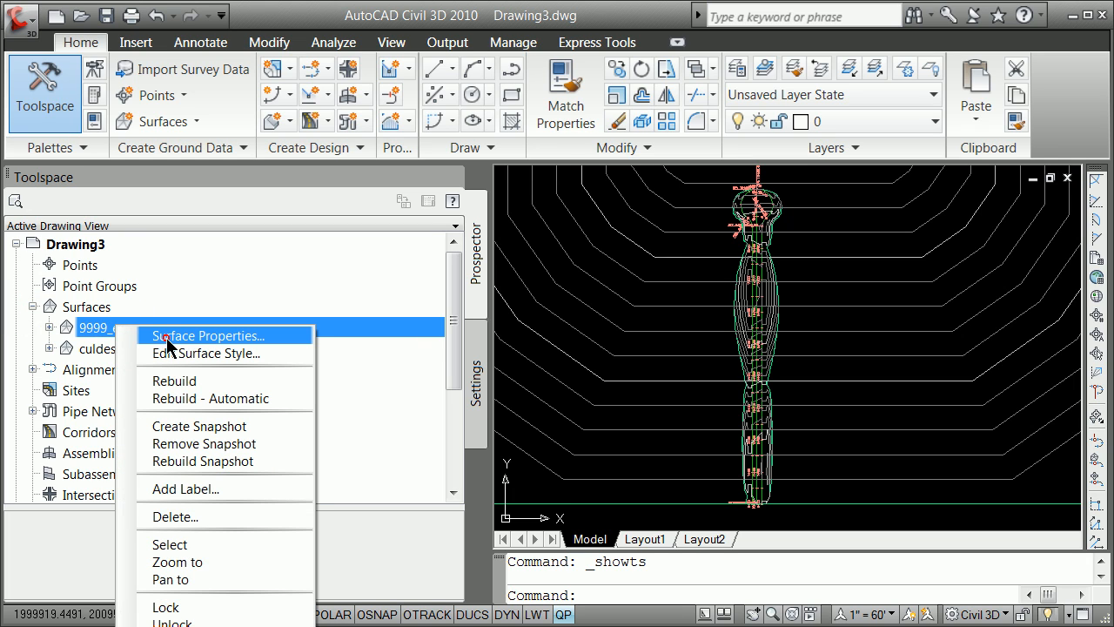
pyautogui.click(167, 337)
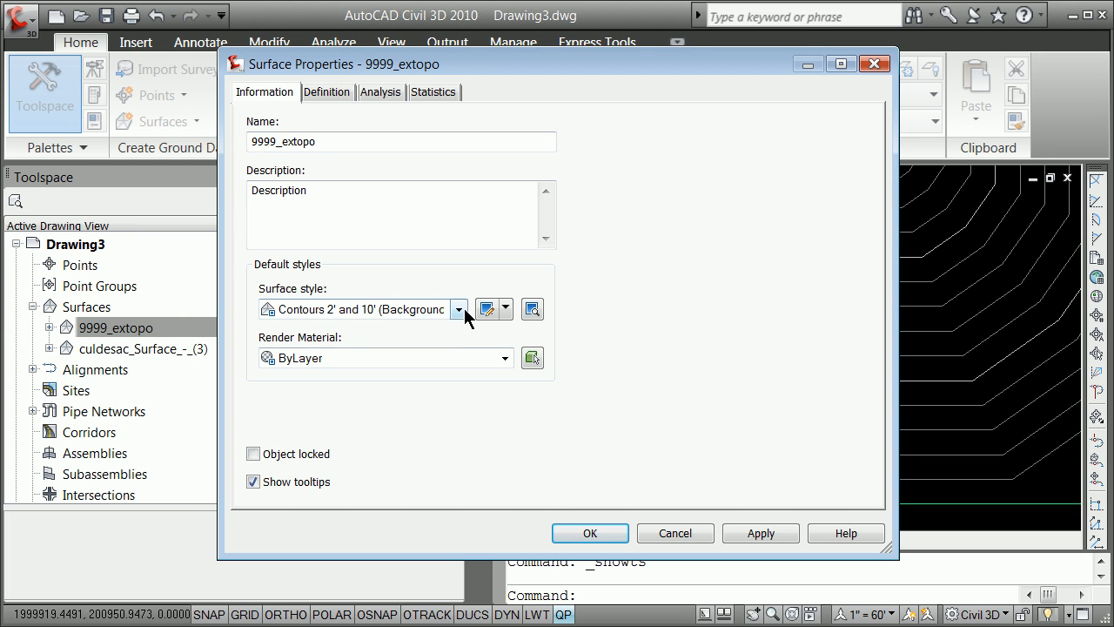
pyautogui.click(459, 309)
pyautogui.click(366, 325)
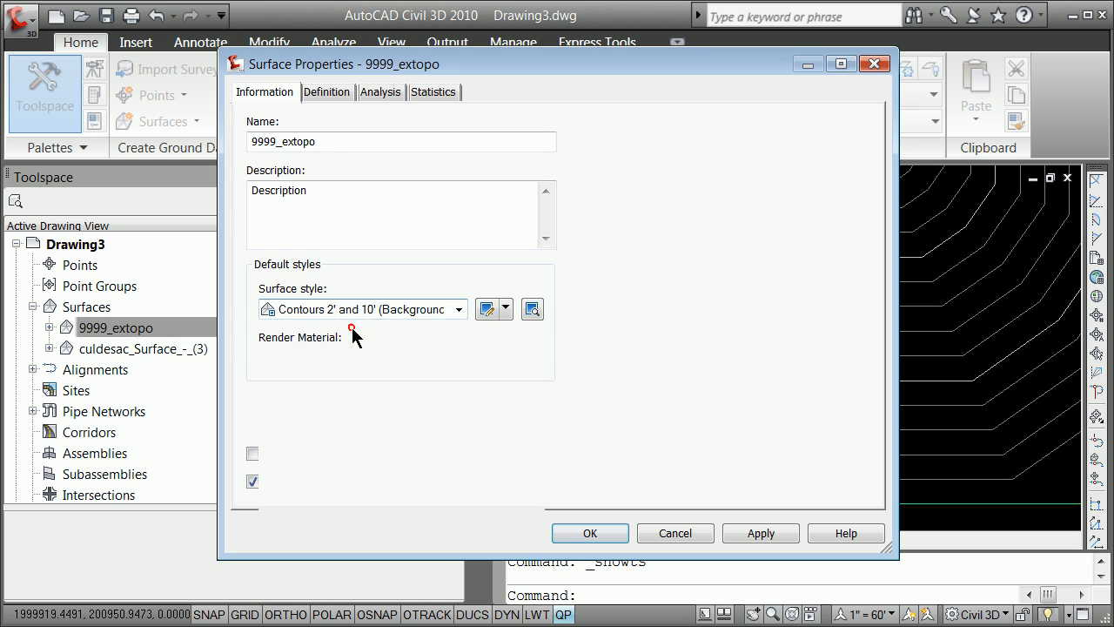
pyautogui.click(591, 534)
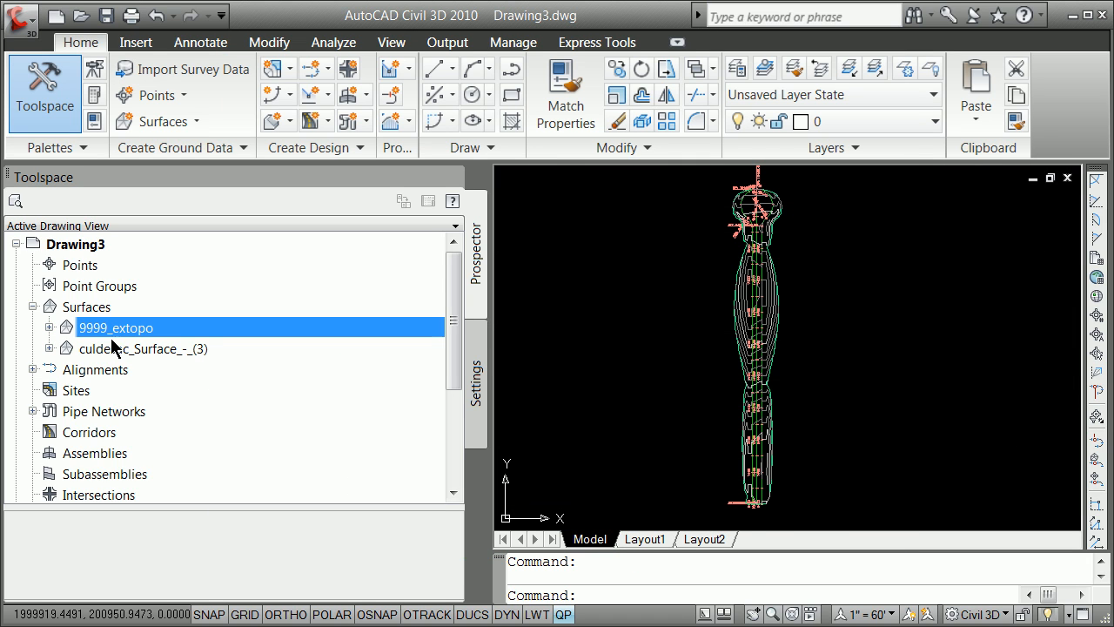
# Change the surface style of culdesac_Surface_-_(3) so that only the alignments remain displayed
pyautogui.click(49, 348)
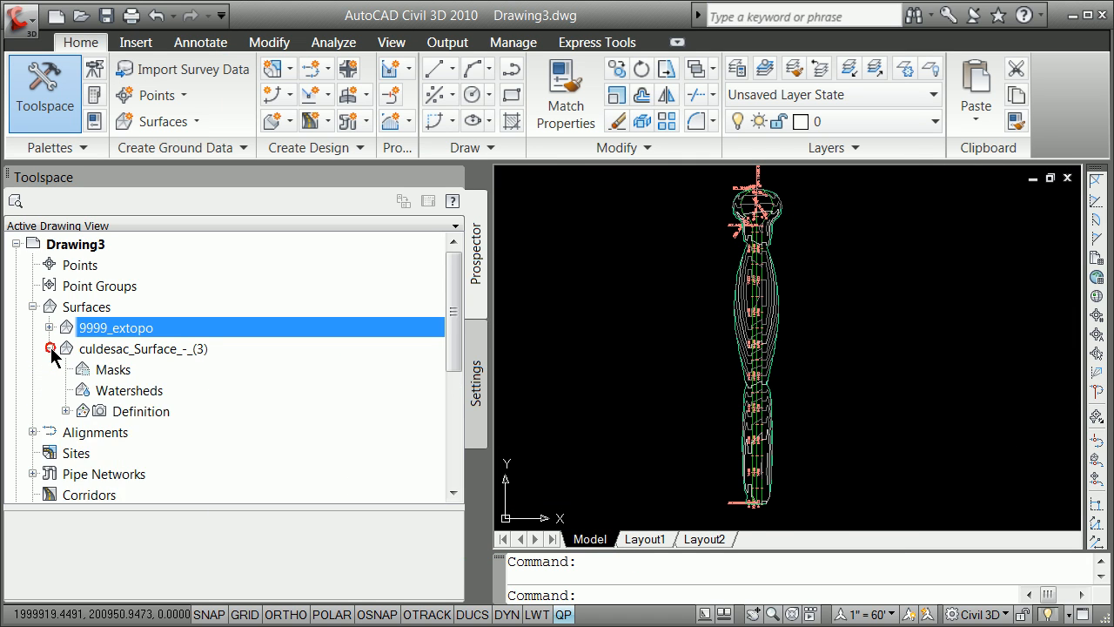
pyautogui.rightClick(102, 351)
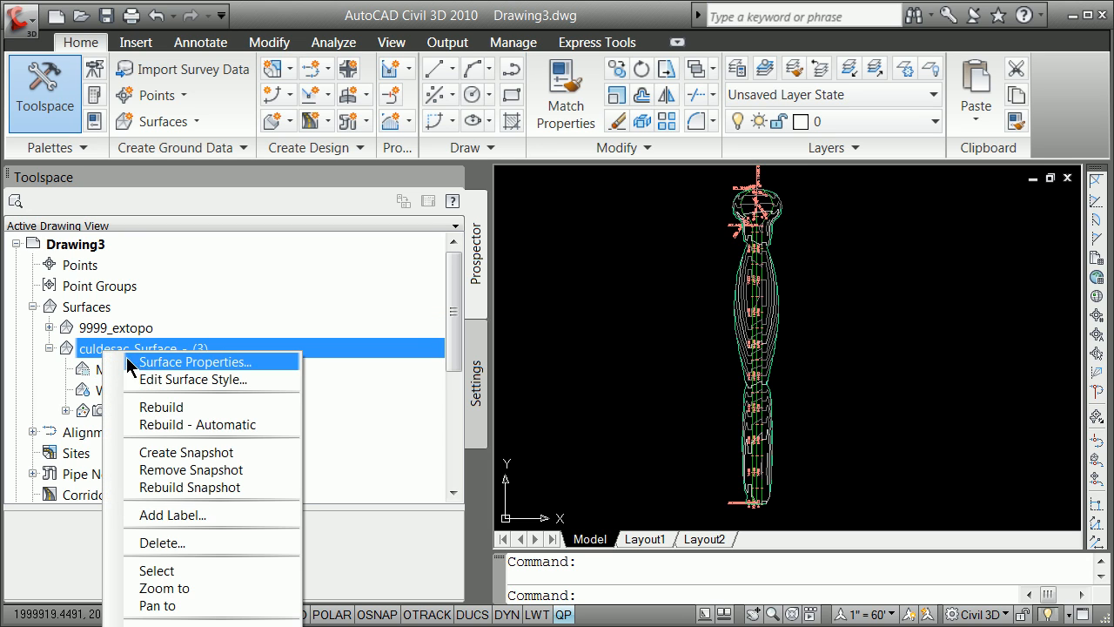
pyautogui.click(144, 364)
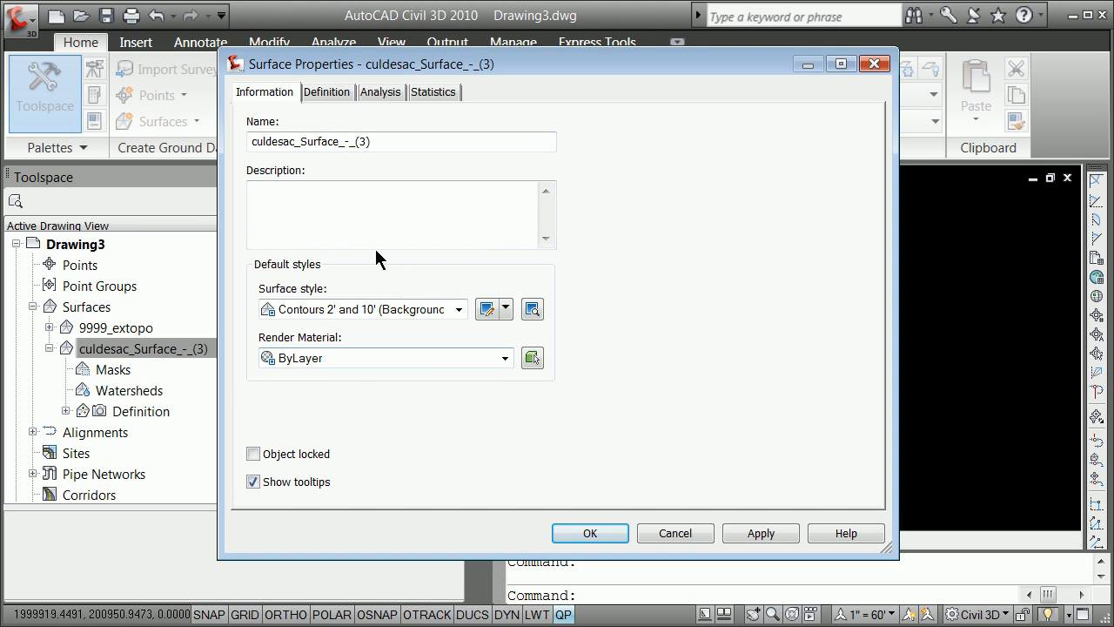
pyautogui.click(459, 309)
pyautogui.click(459, 310)
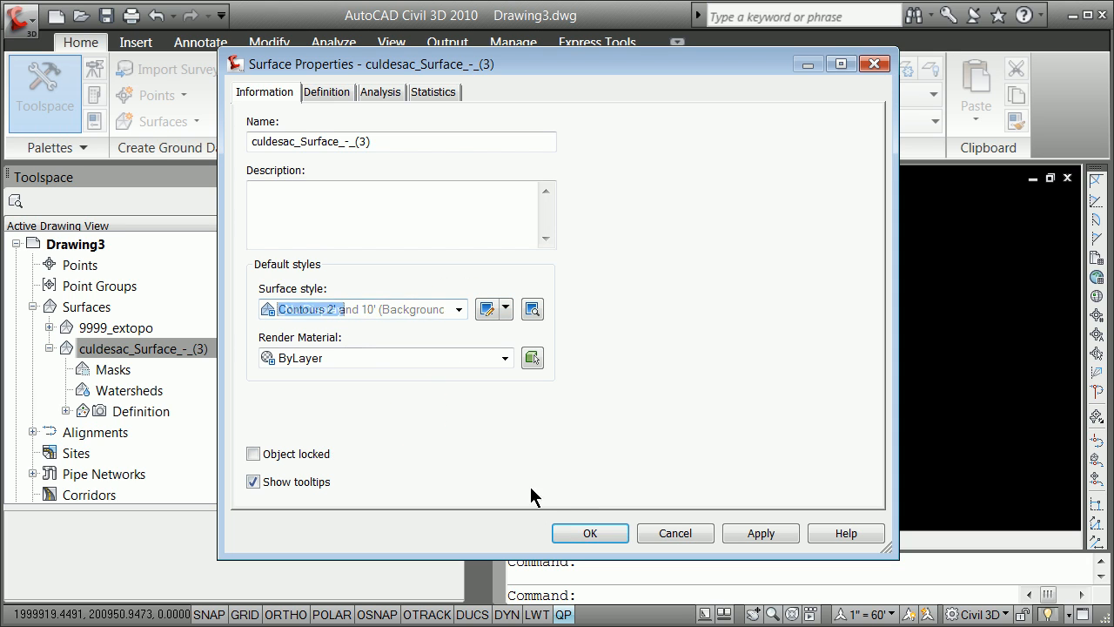
pyautogui.click(592, 531)
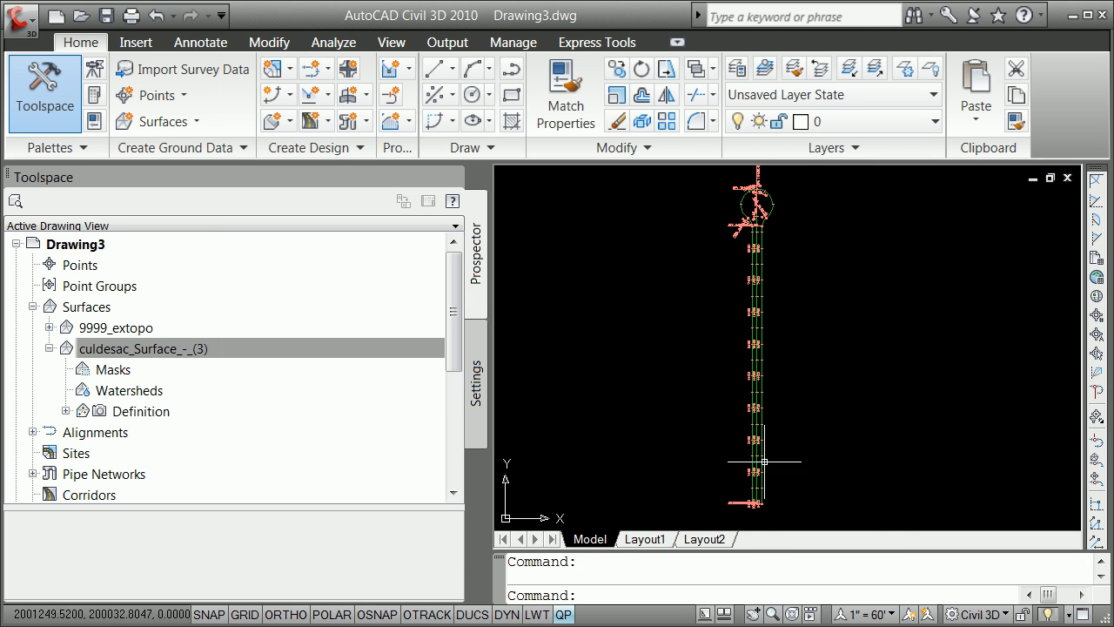
# Examine the three alignments and their station labels from the road's start up to the cul-de-sac bulb
pyautogui.scroll(3, 761, 461)
pyautogui.scroll(-3, 777, 216)
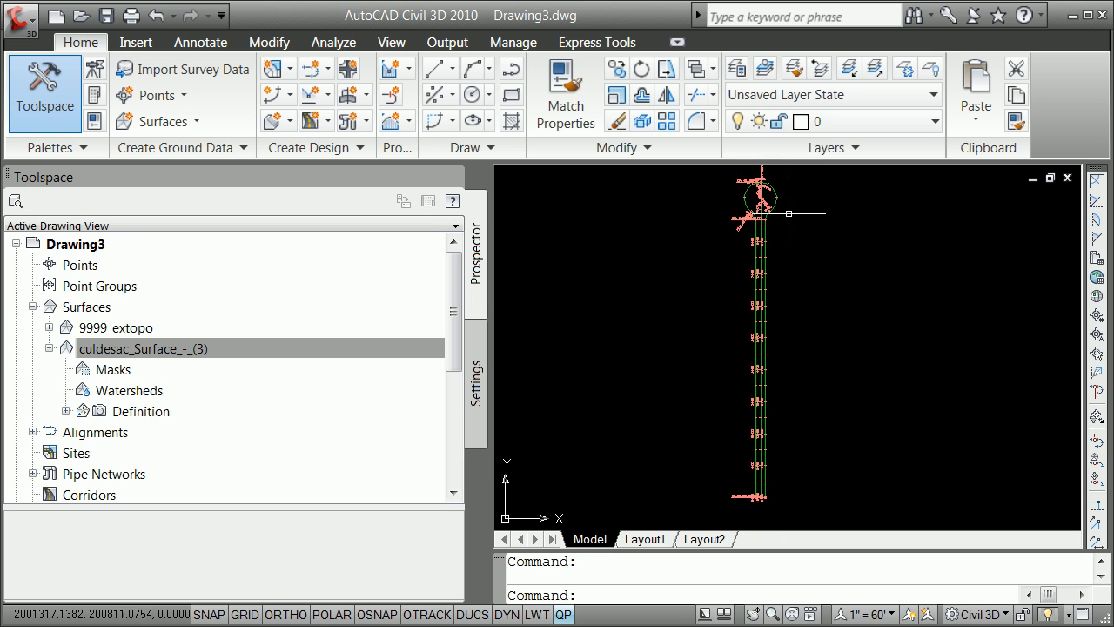
pyautogui.scroll(2, 777, 215)
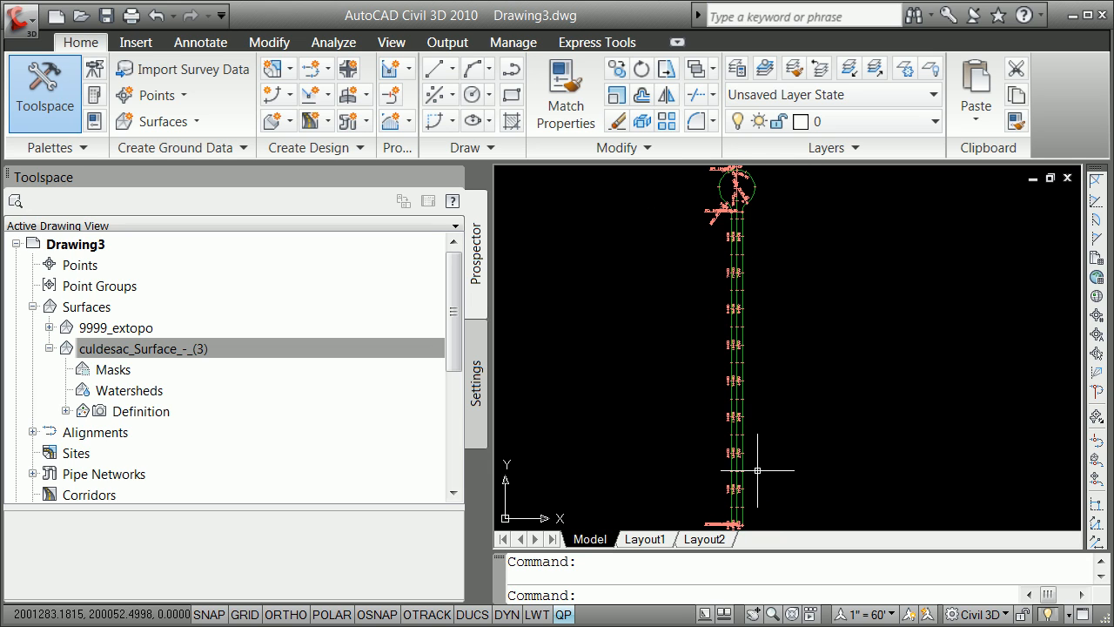
pyautogui.scroll(-2, 758, 485)
pyautogui.scroll(3, 758, 504)
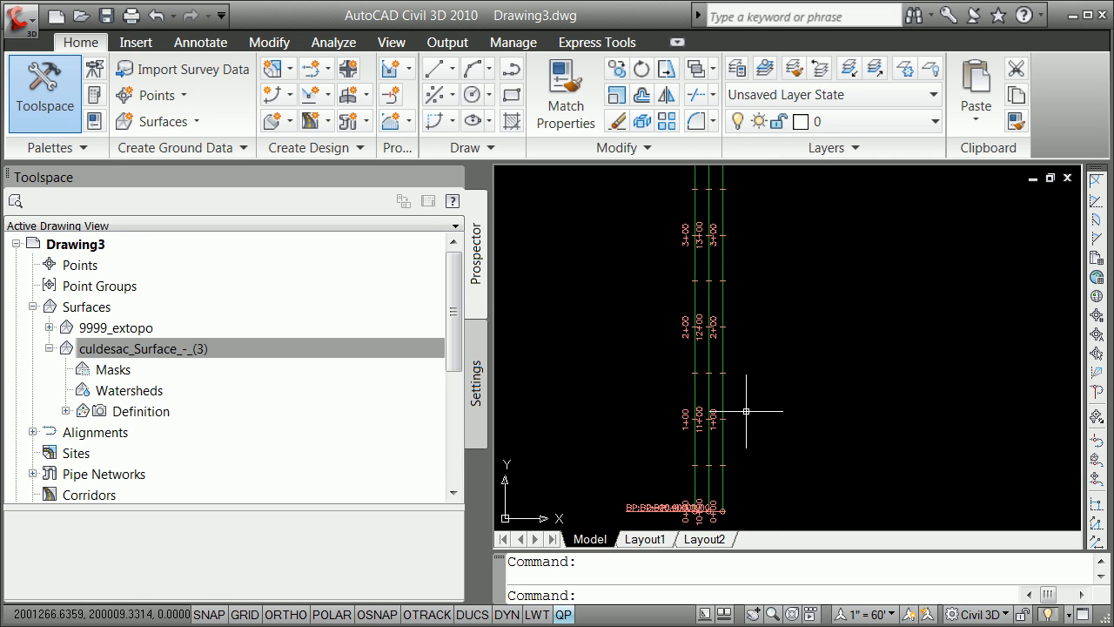
pyautogui.moveTo(746, 411)
pyautogui.moveTo(758, 373)
pyautogui.scroll(-5, 749, 370)
pyautogui.scroll(5, 744, 239)
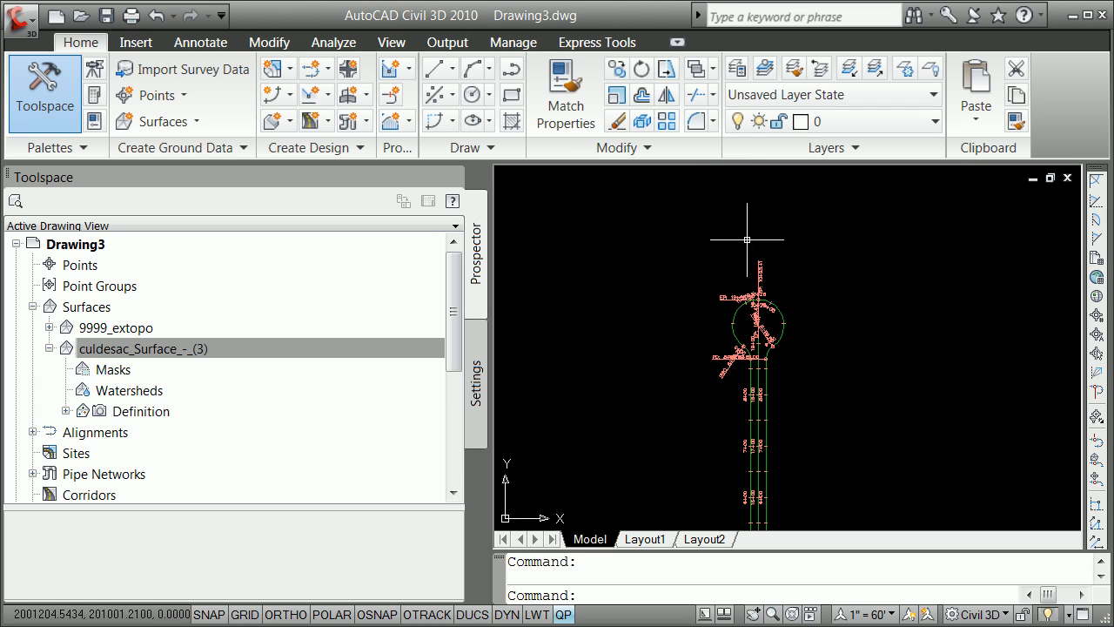
pyautogui.scroll(-4, 801, 418)
pyautogui.scroll(4, 812, 489)
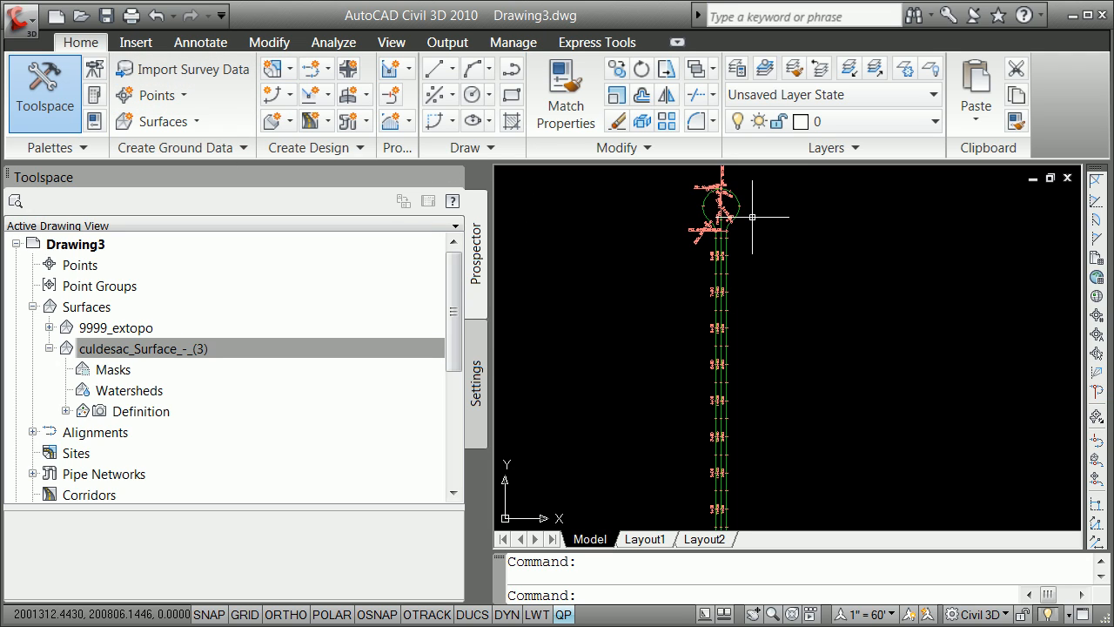
pyautogui.scroll(4, 732, 204)
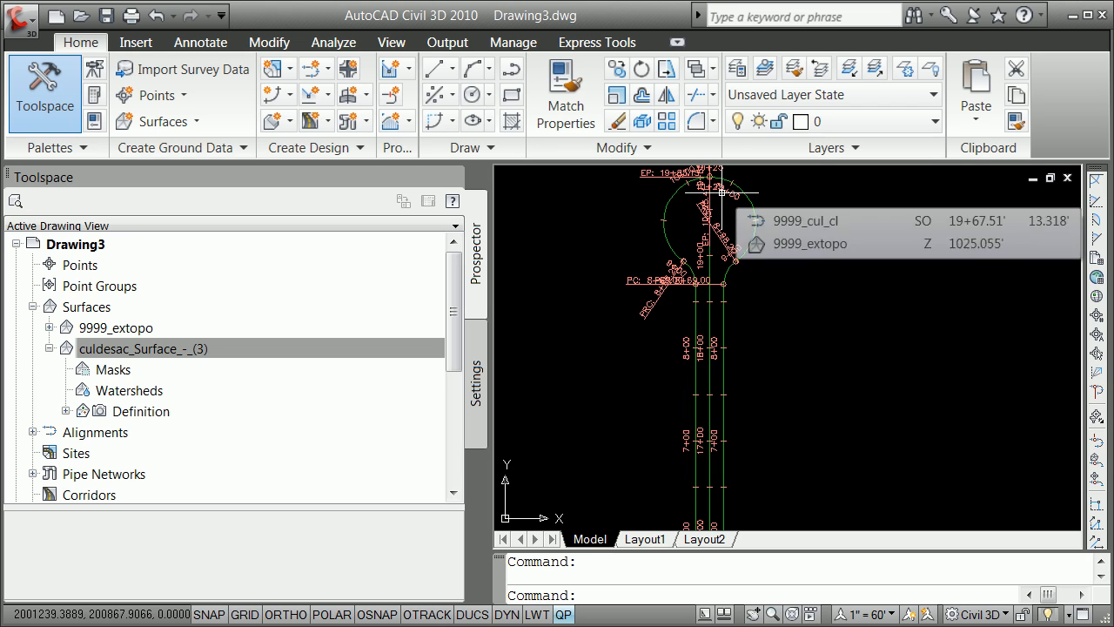
pyautogui.write('line')
pyautogui.press('Return')
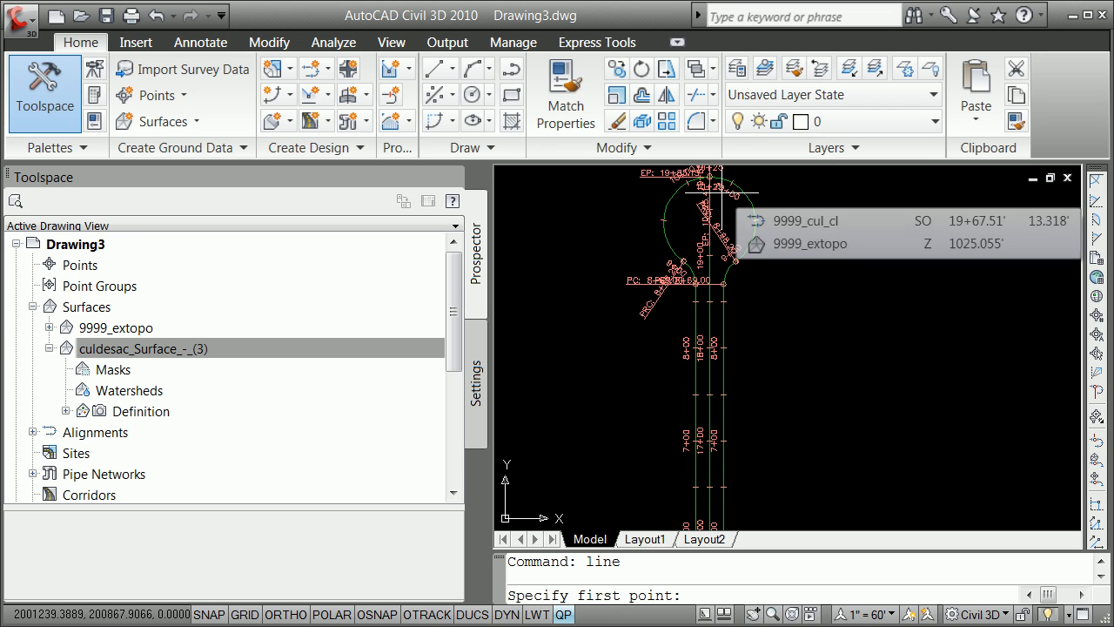
pyautogui.write('near')
pyautogui.press('Return')
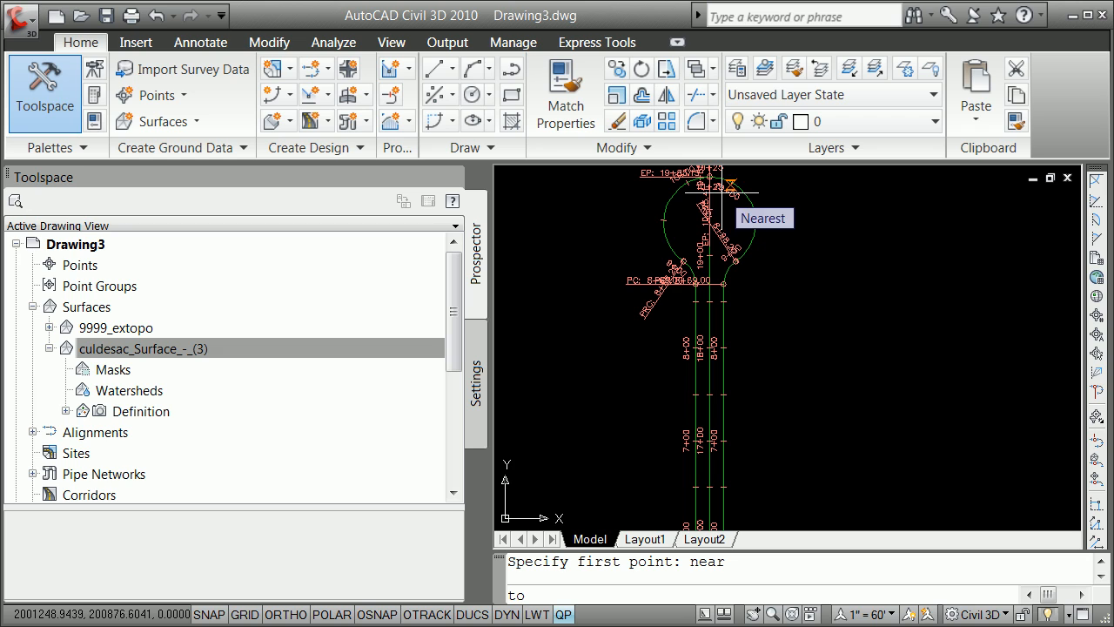
pyautogui.scroll(4, 706, 190)
pyautogui.scroll(-4, 706, 188)
pyautogui.scroll(2, 702, 177)
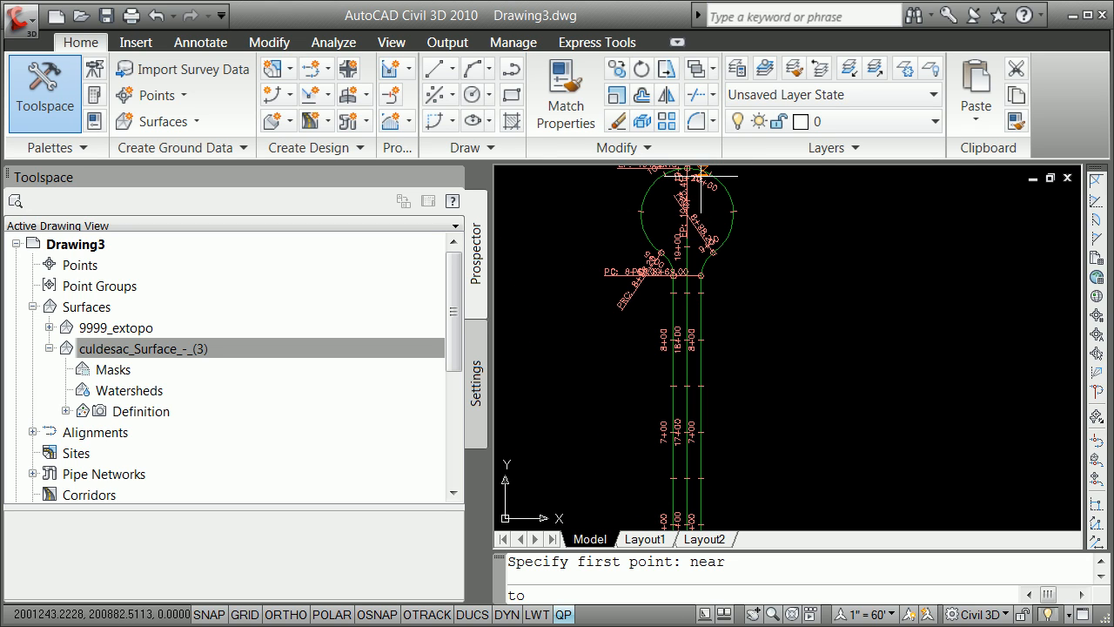
pyautogui.click(699, 174)
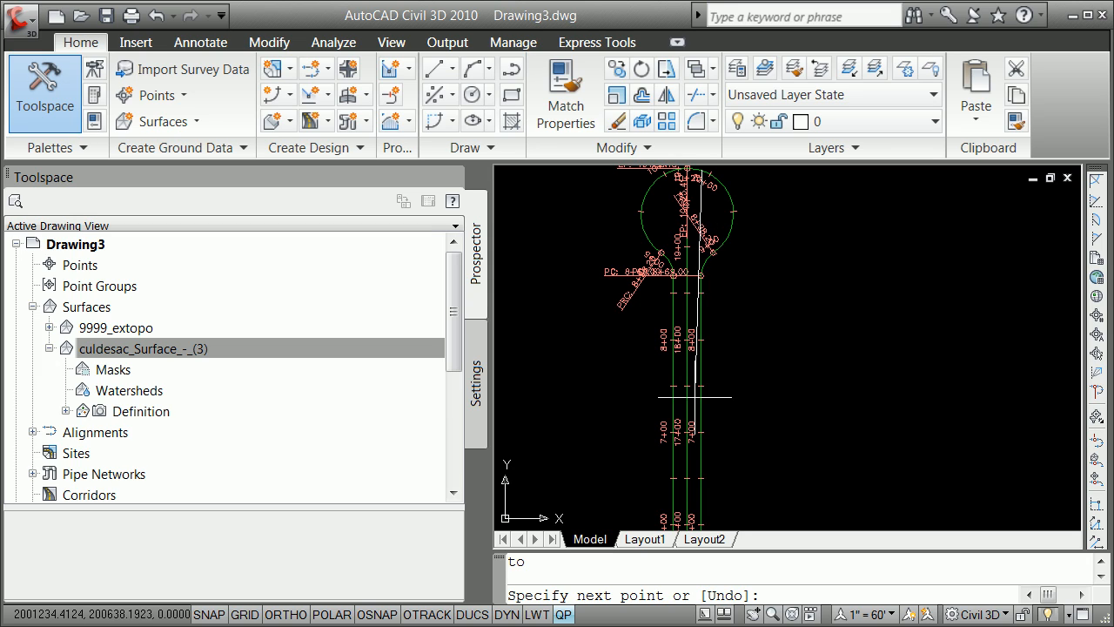
pyautogui.write('@')
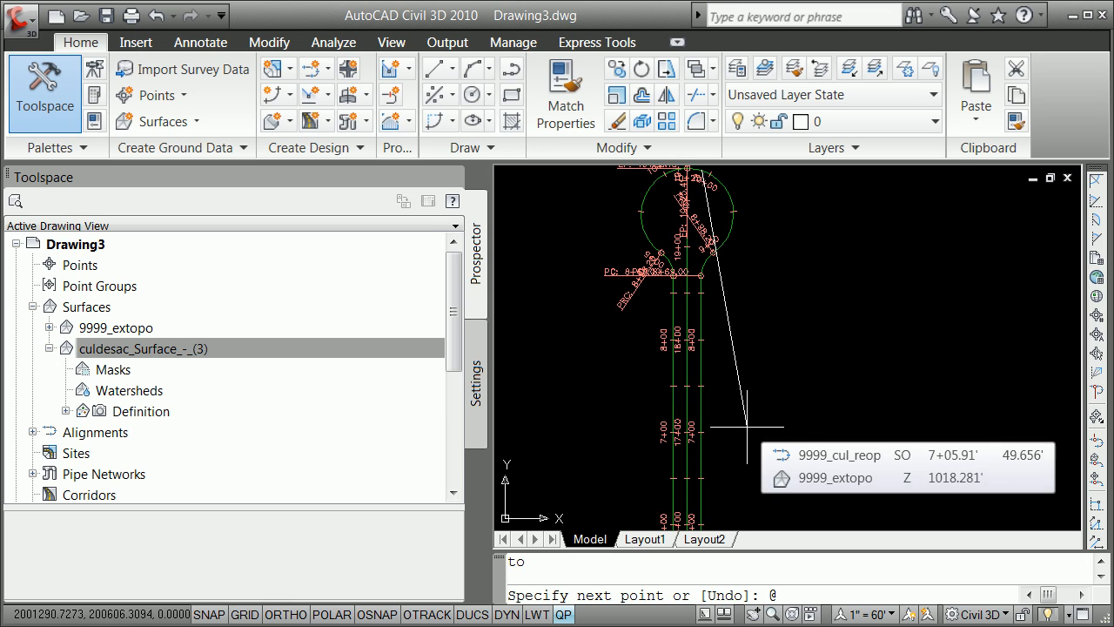
pyautogui.write('300<270')
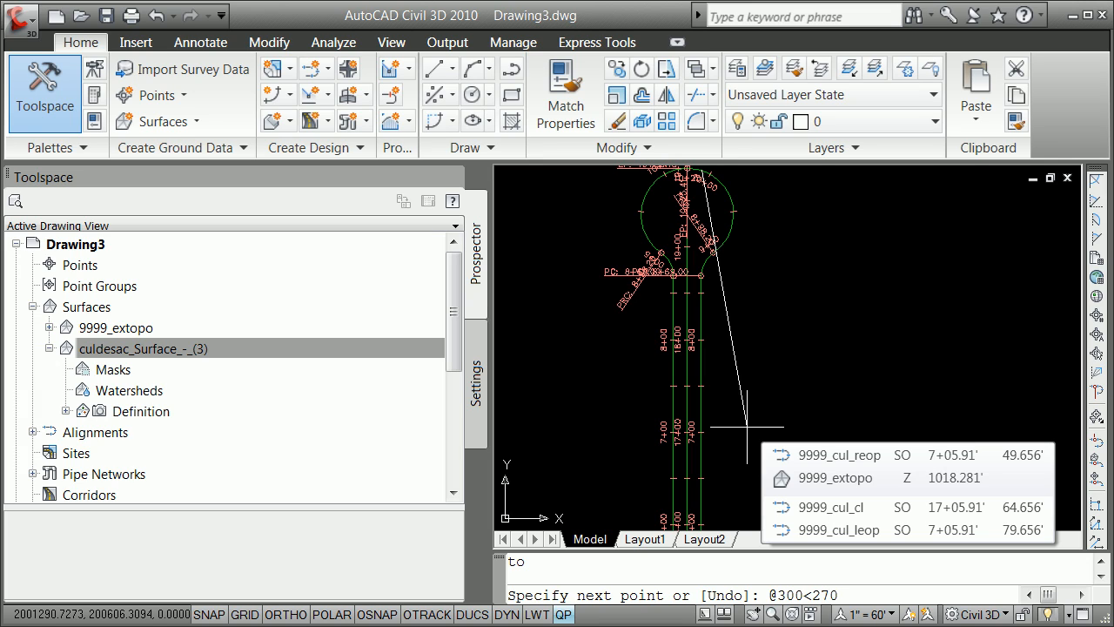
pyautogui.press('Return')
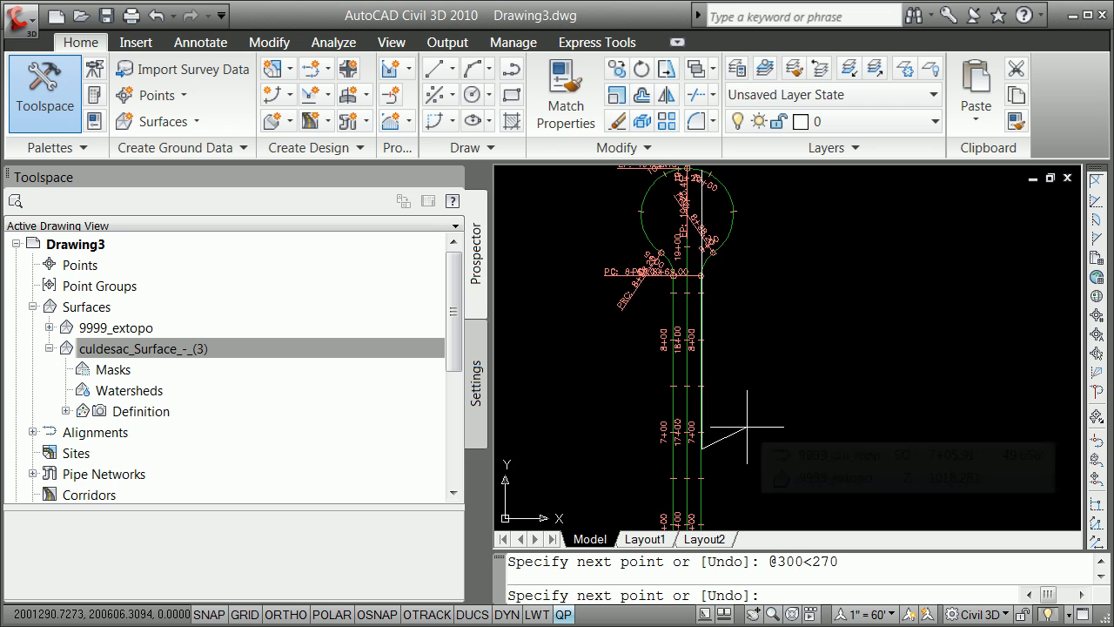
pyautogui.press('Escape')
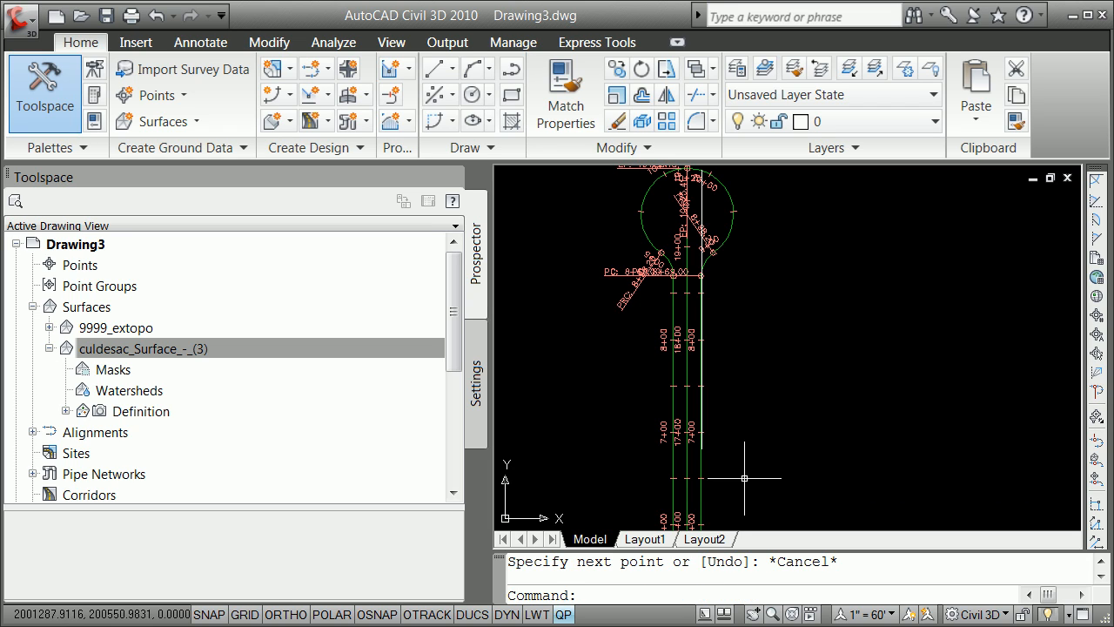
# Stretch the line's lower end to station 17+00, between the left edge alignment and the centerline
pyautogui.click(701, 445)
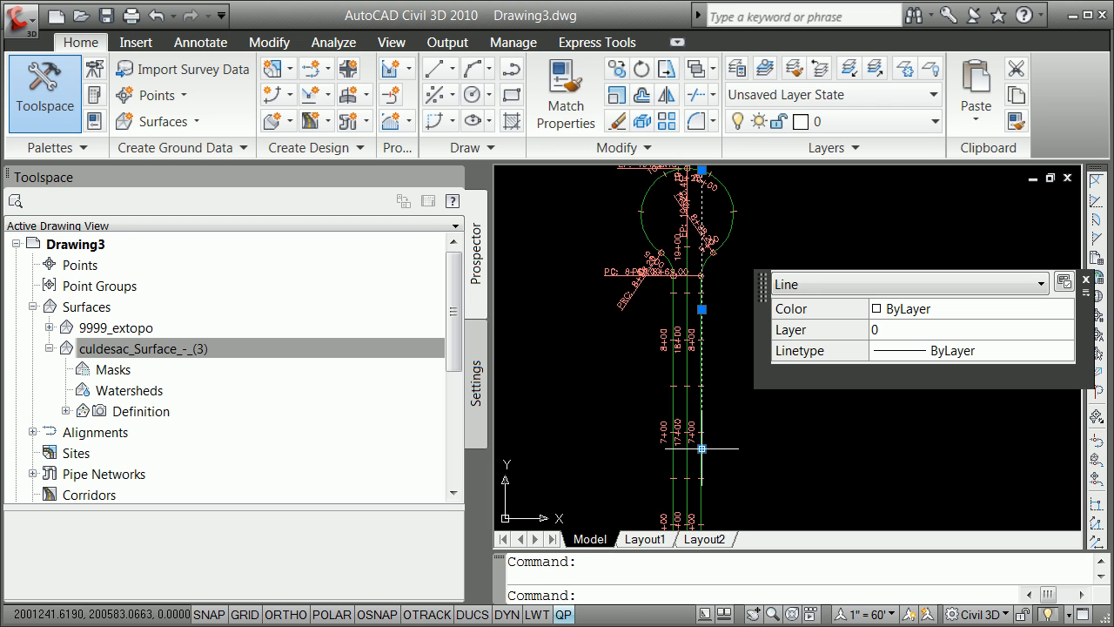
pyautogui.click(702, 449)
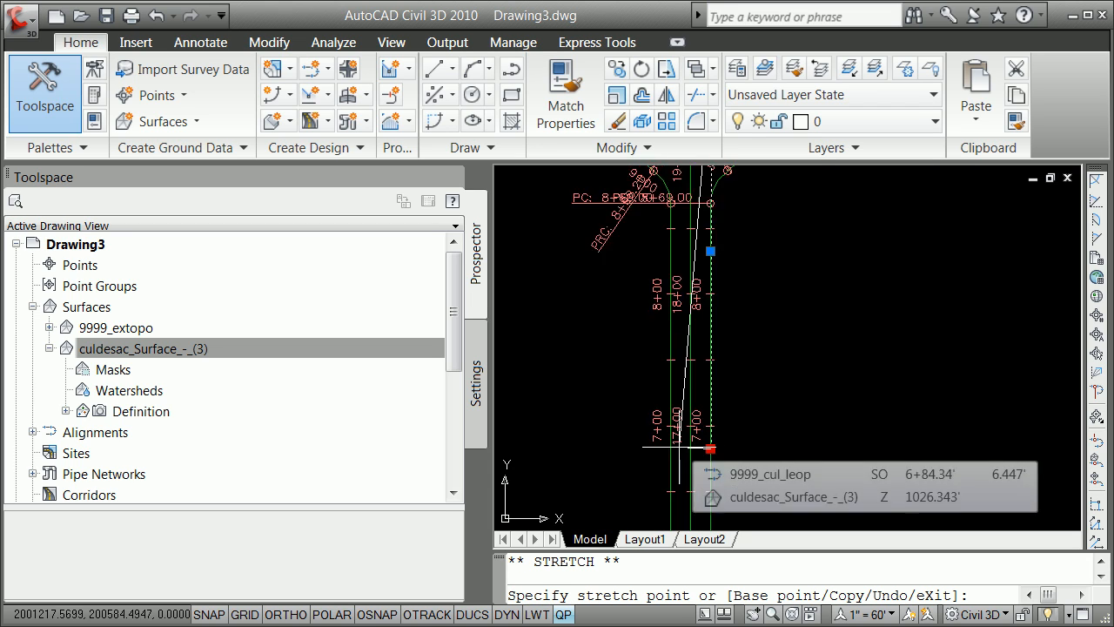
pyautogui.scroll(8, 679, 448)
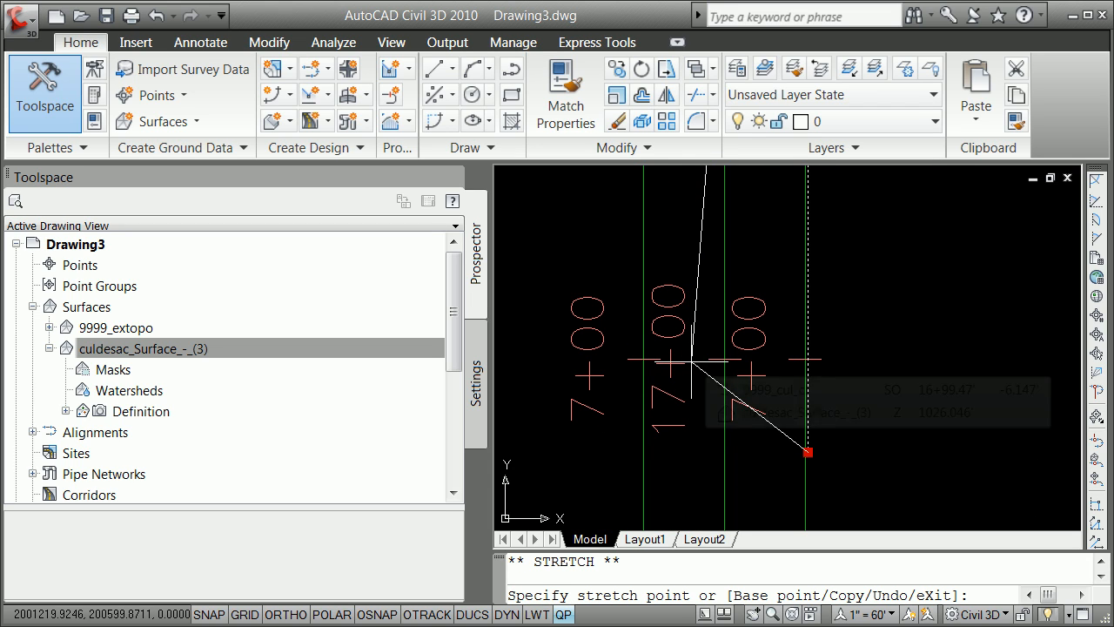
pyautogui.click(692, 359)
pyautogui.scroll(-8, 690, 359)
pyautogui.scroll(7, 690, 360)
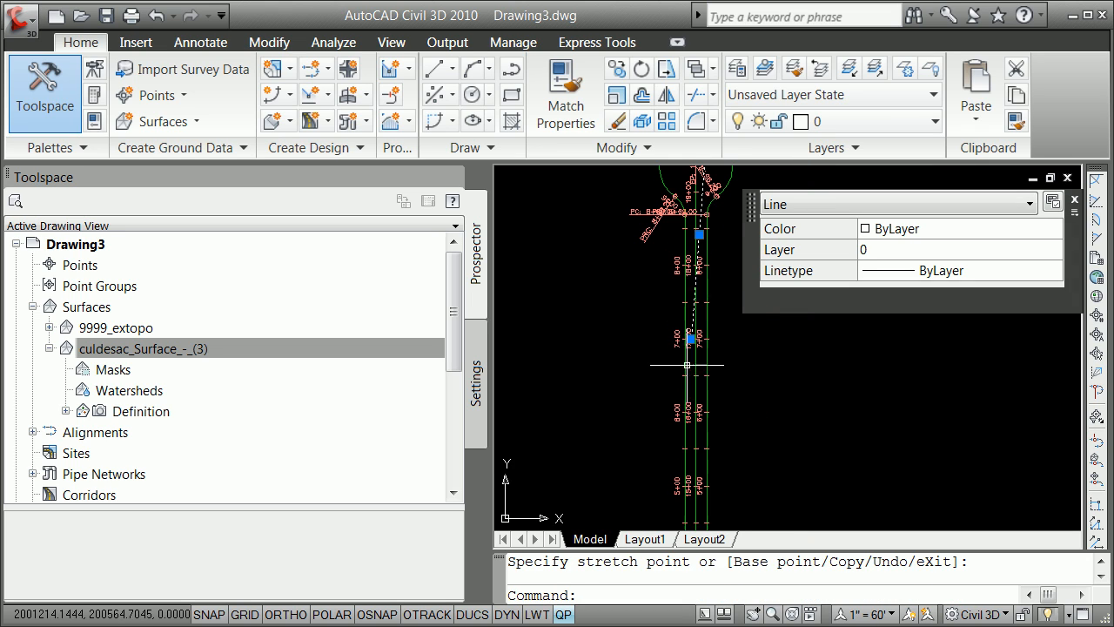
pyautogui.press('Escape')
pyautogui.press('Escape')
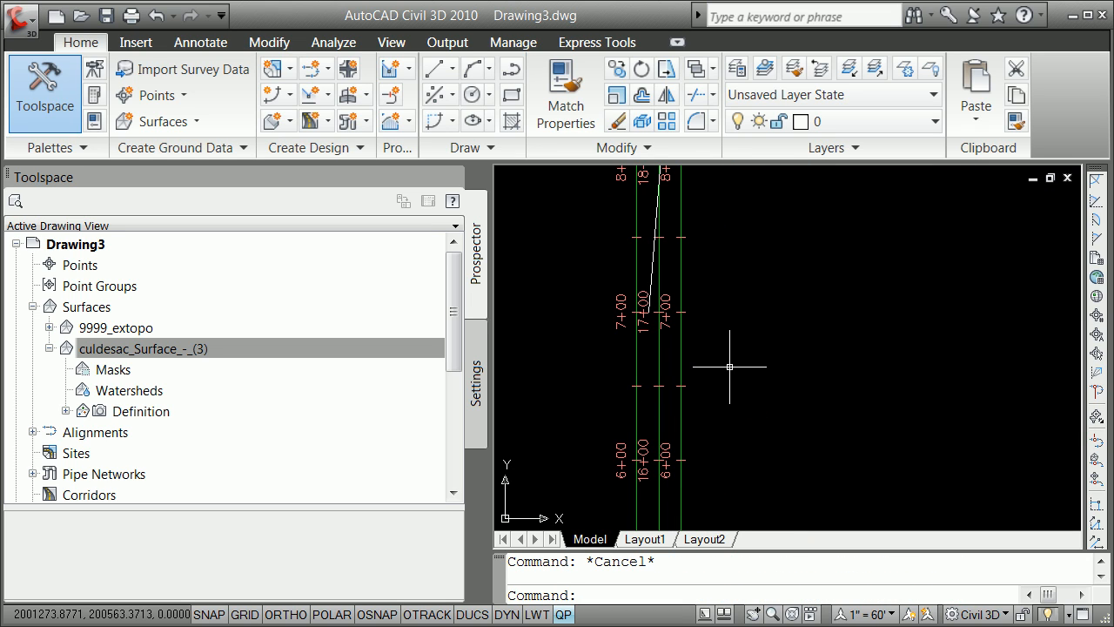
# Draw a connecting line from the stretched endpoint to a point between the centerline and right edge, between stations 5+00 and 6+00
pyautogui.write('line')
pyautogui.press('Return')
pyautogui.write('end')
pyautogui.press('Return')
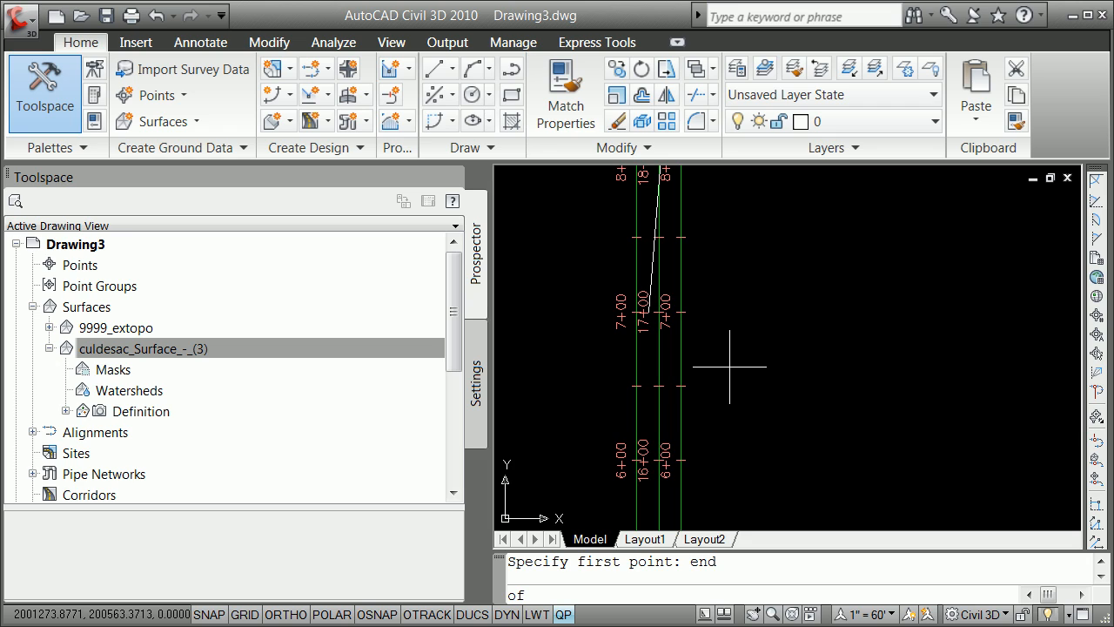
pyautogui.click(648, 311)
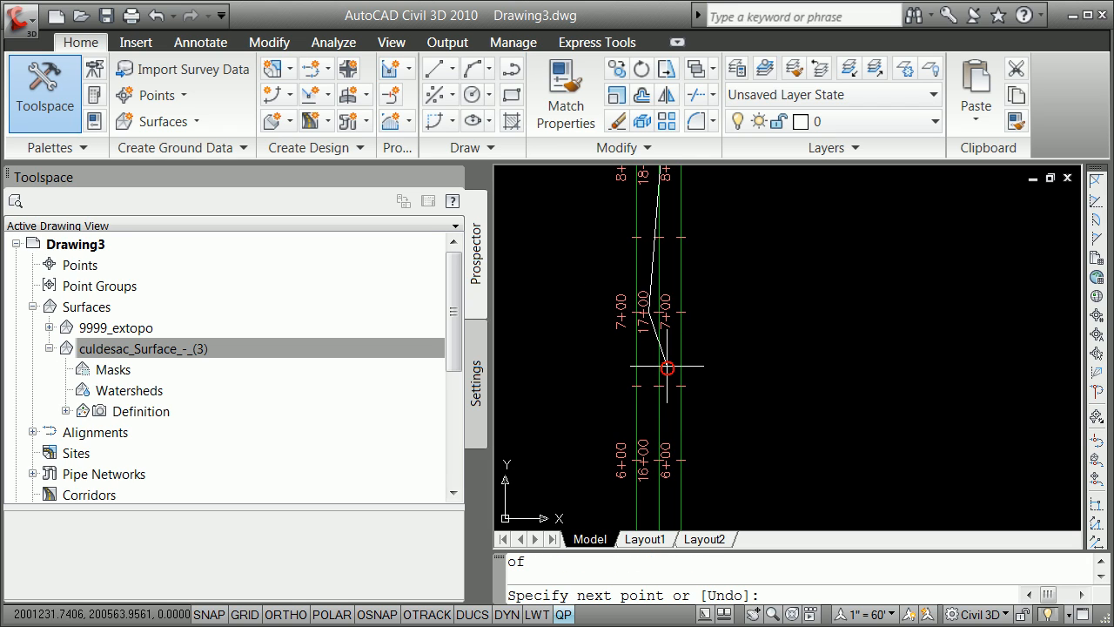
pyautogui.scroll(-4, 667, 370)
pyautogui.scroll(3, 688, 460)
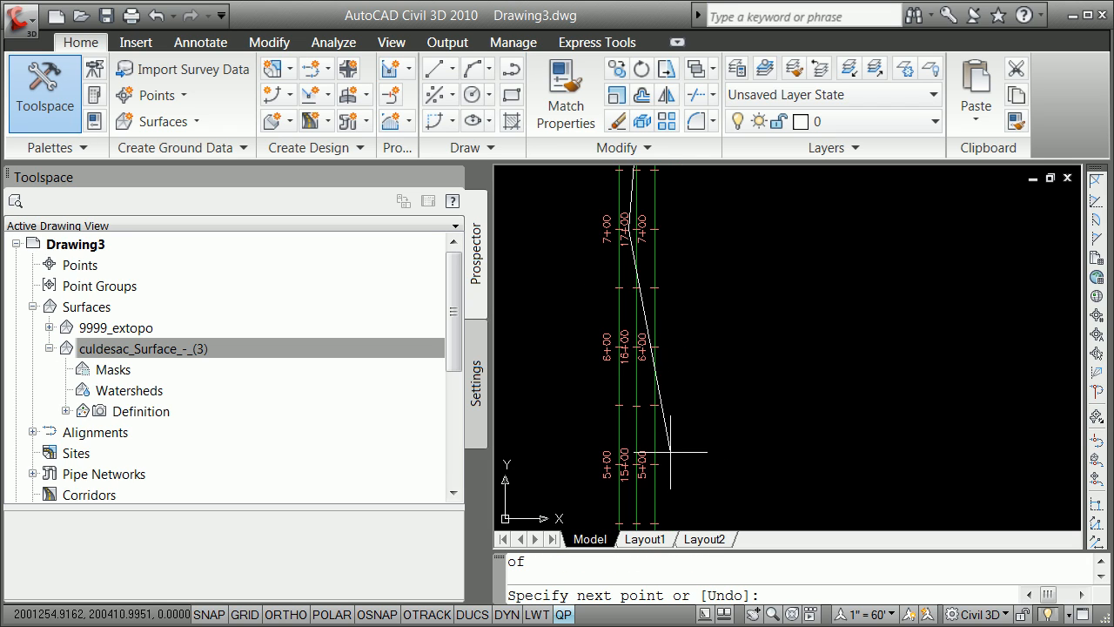
pyautogui.click(651, 394)
# Continue the connected lines down the road with vertices near stations 3+00 and 1+00, ending just short of the alignments' start
pyautogui.scroll(-4, 661, 453)
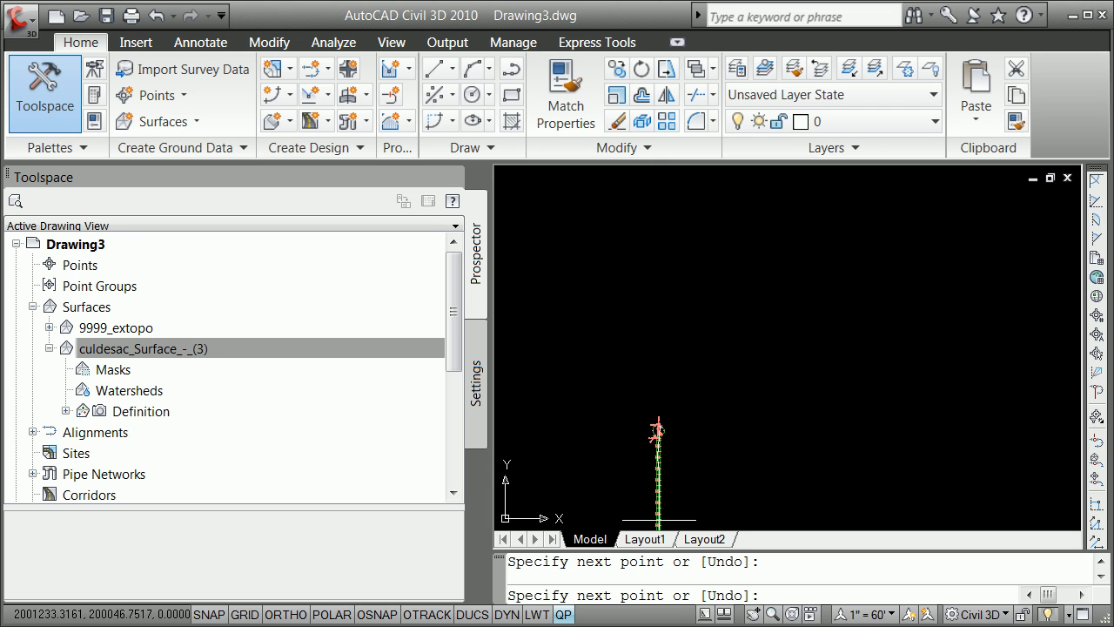
pyautogui.scroll(4, 659, 520)
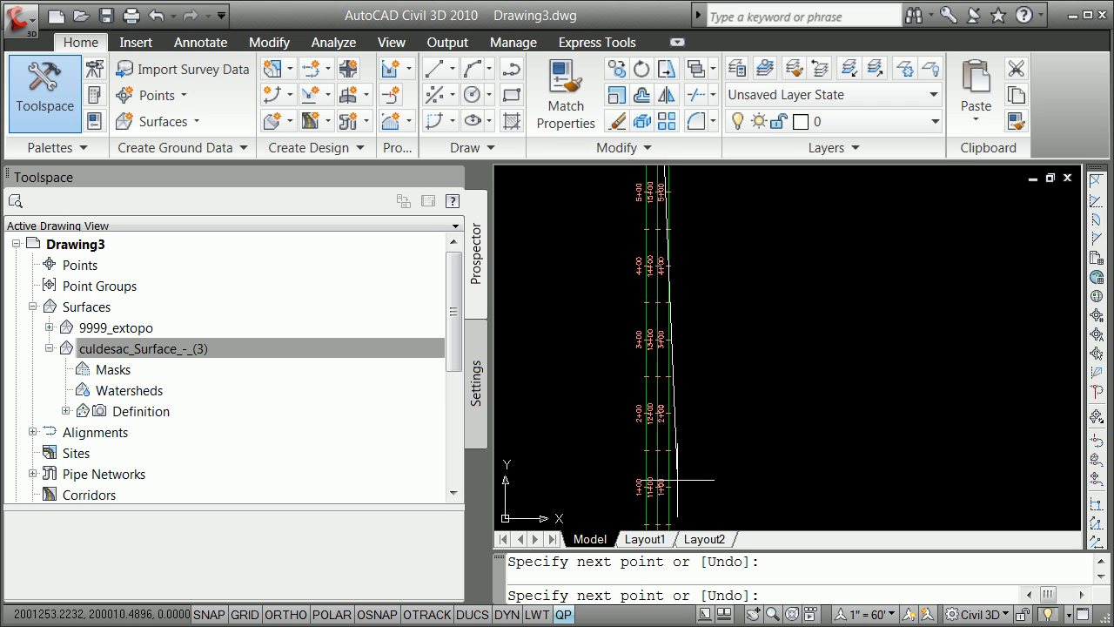
pyautogui.scroll(-2, 670, 318)
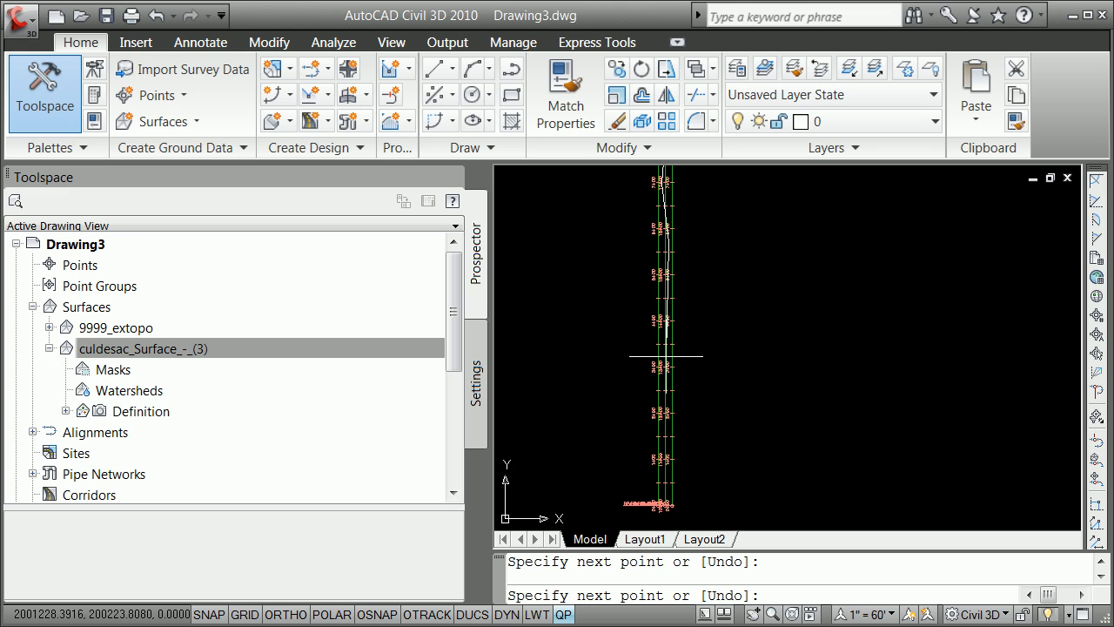
pyautogui.click(670, 385)
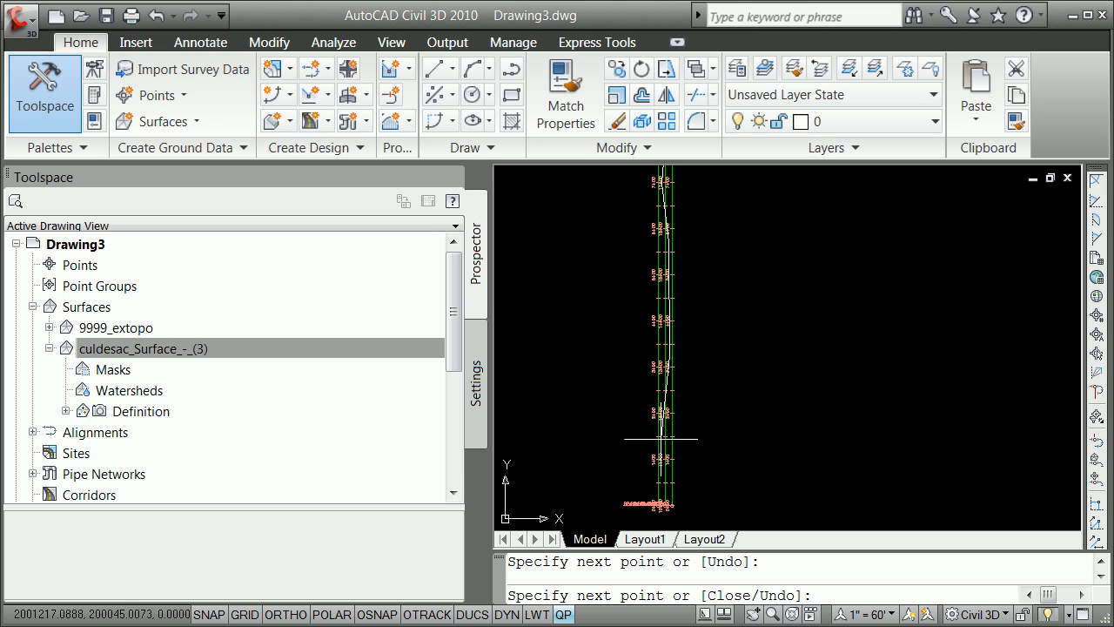
pyautogui.click(660, 449)
pyautogui.scroll(5, 656, 492)
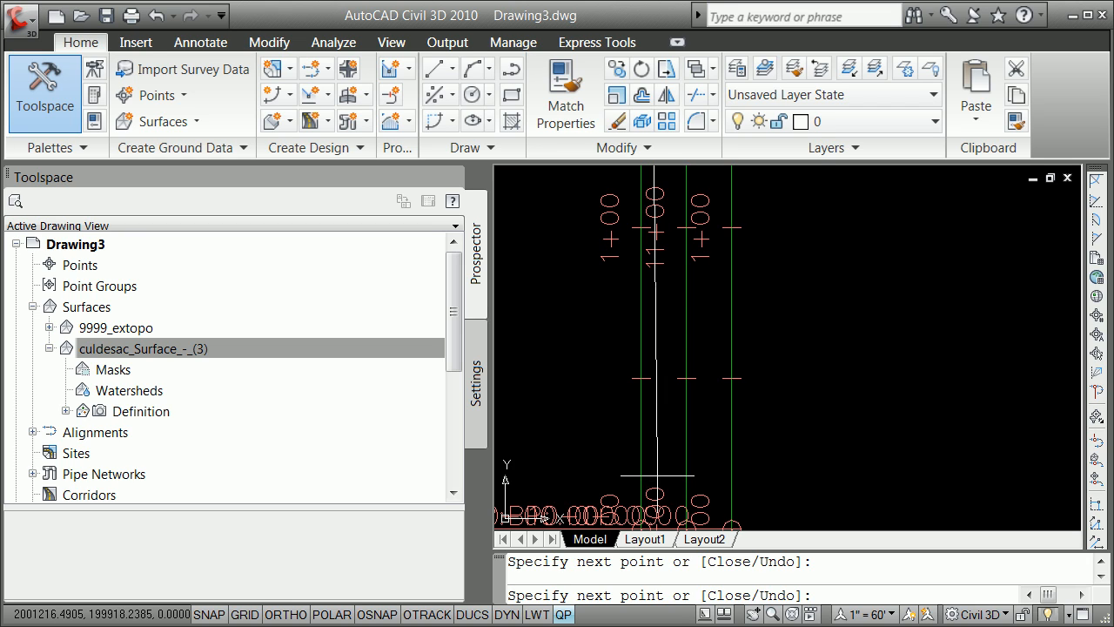
pyautogui.press('Return')
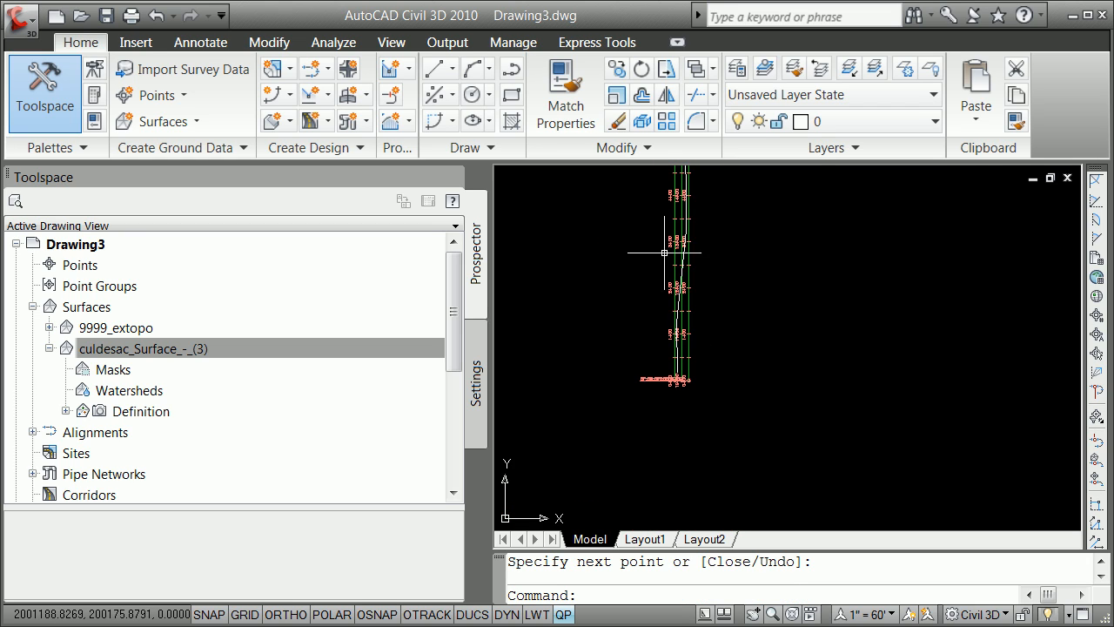
# Convert the first line segment, running down from the cul-de-sac bulb, into a polyline with PEDIT
pyautogui.scroll(-2, 703, 191)
pyautogui.scroll(-5, 699, 192)
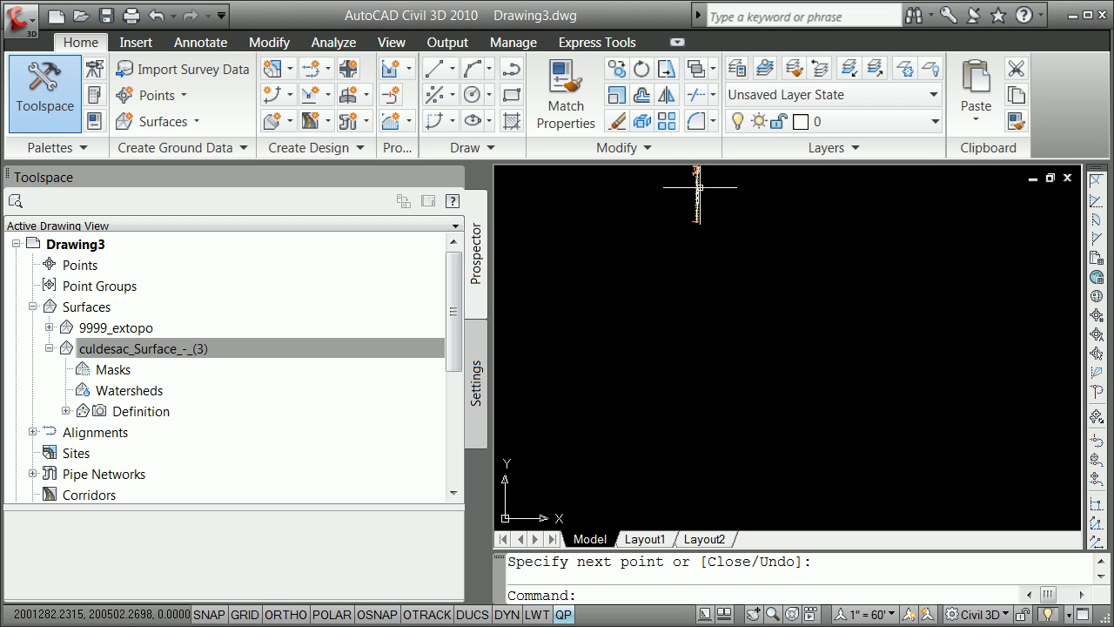
pyautogui.scroll(7, 637, 373)
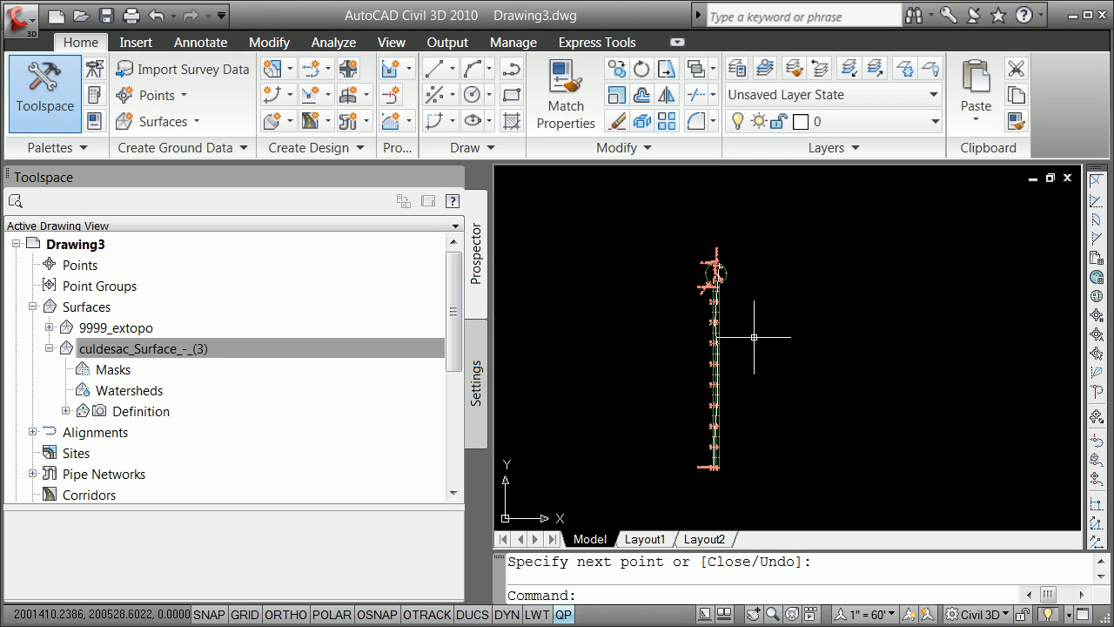
pyautogui.scroll(3, 727, 317)
pyautogui.write('ped')
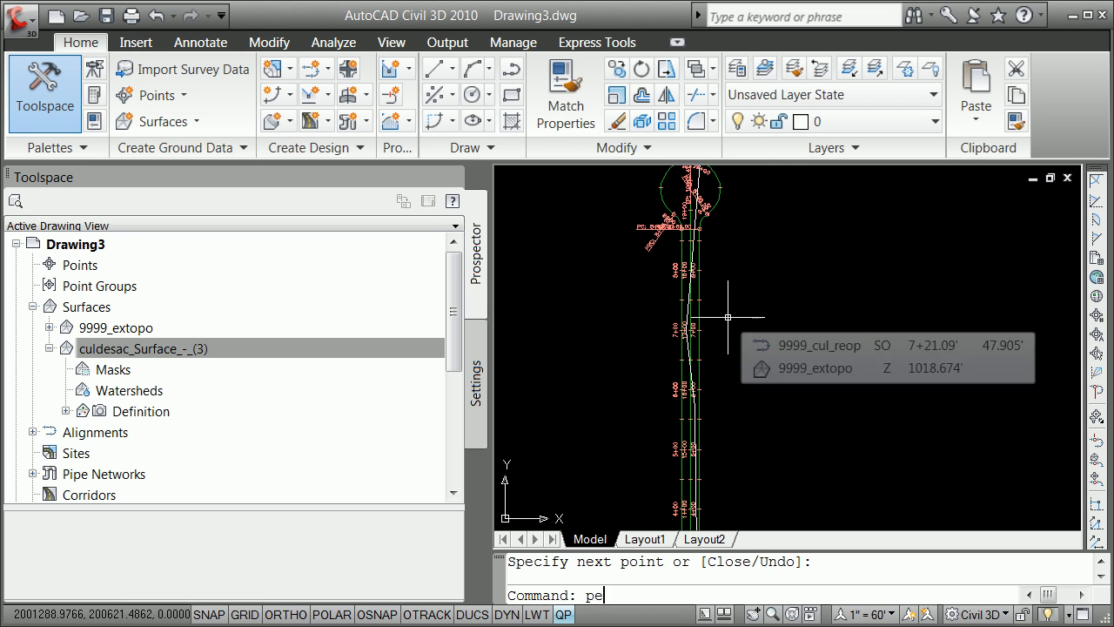
pyautogui.write('it')
pyautogui.press('Return')
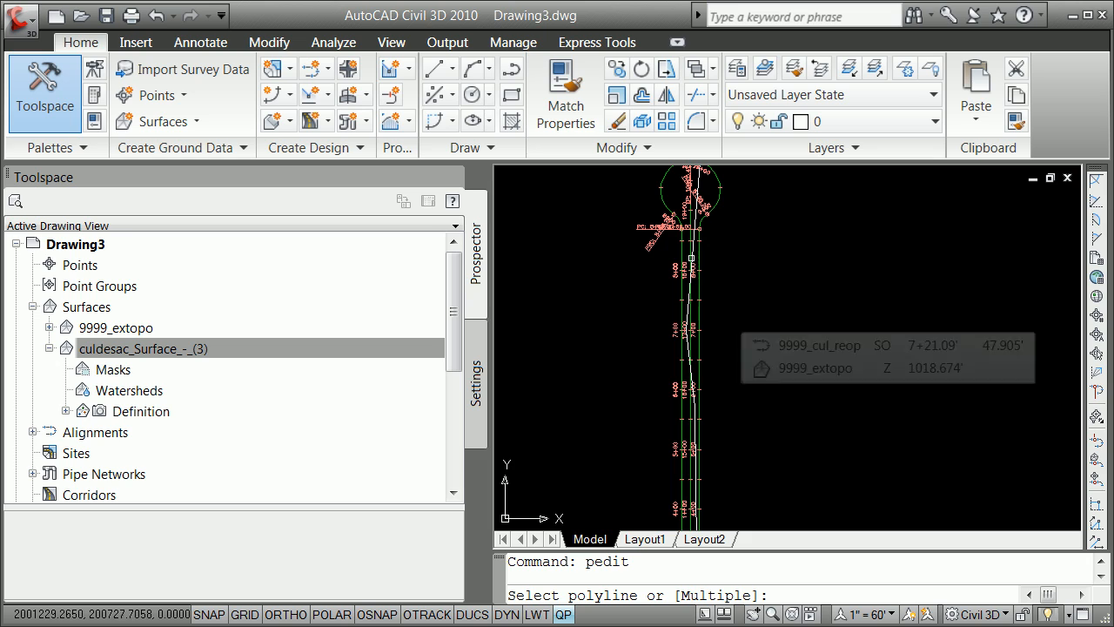
pyautogui.click(695, 179)
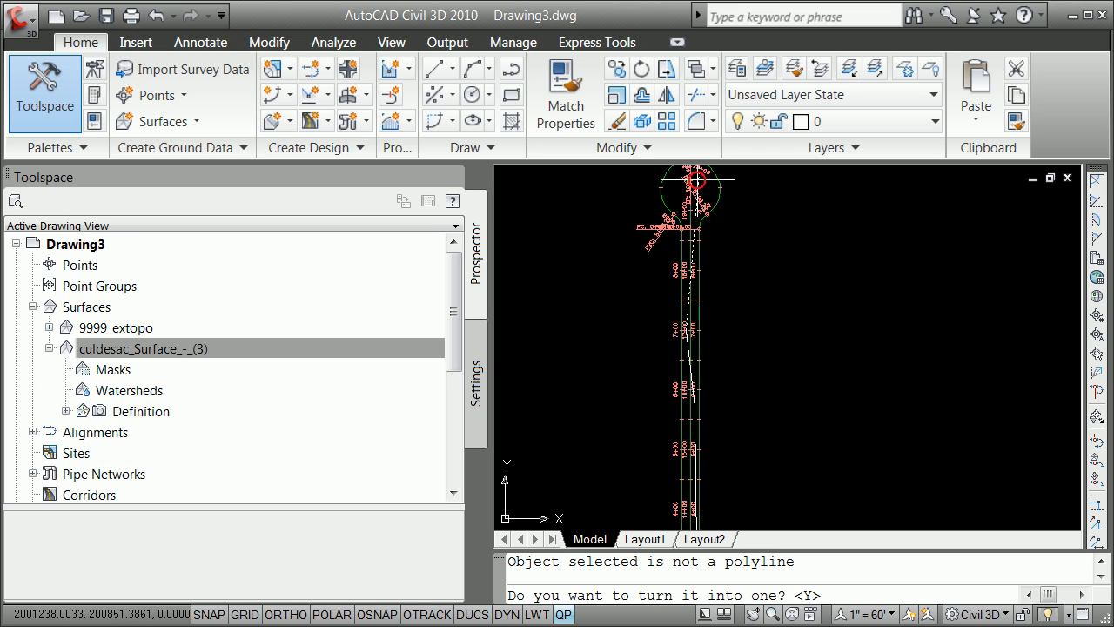
pyautogui.press('Return')
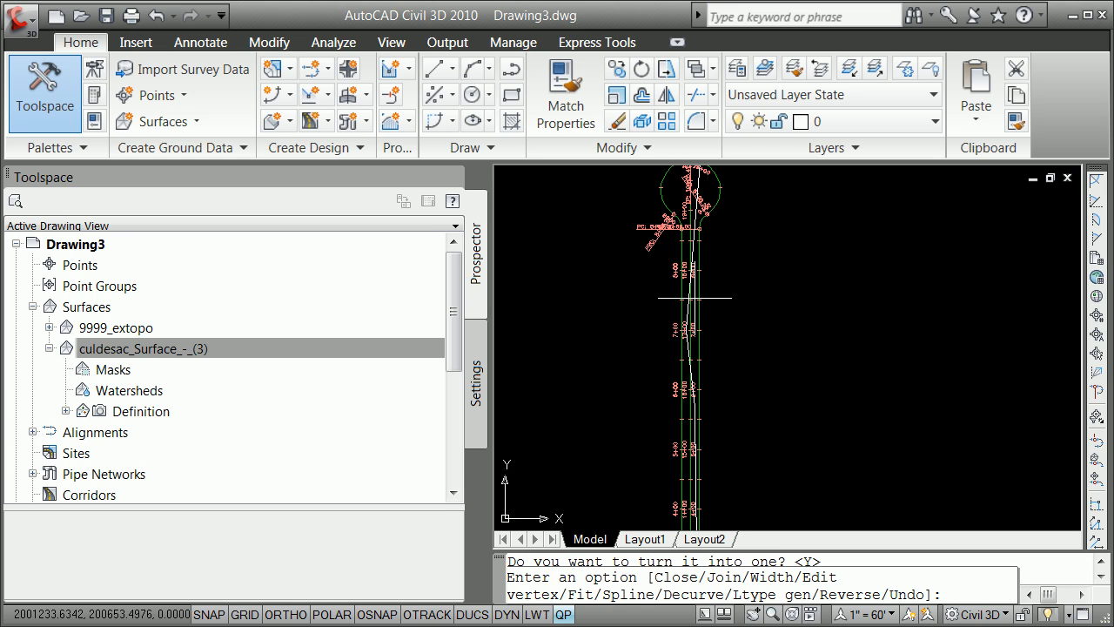
# Join all the connected line segments down to the alignments' start into the polyline and finish the PEDIT edit
pyautogui.write('j')
pyautogui.press('Return')
pyautogui.click(682, 331)
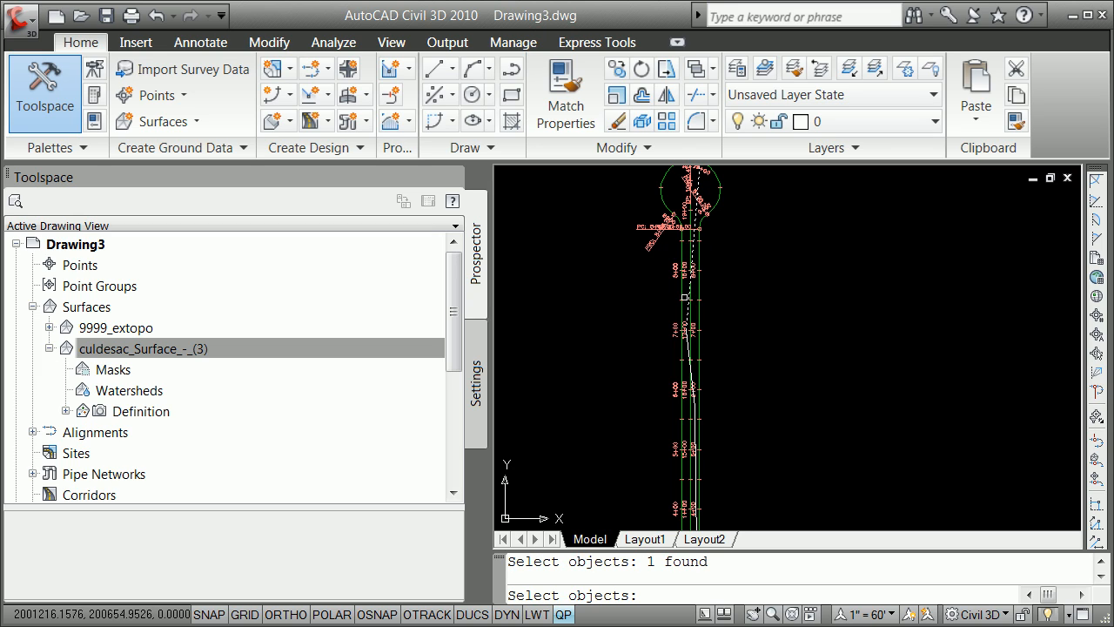
pyautogui.click(686, 343)
pyautogui.click(691, 419)
pyautogui.scroll(-5, 696, 513)
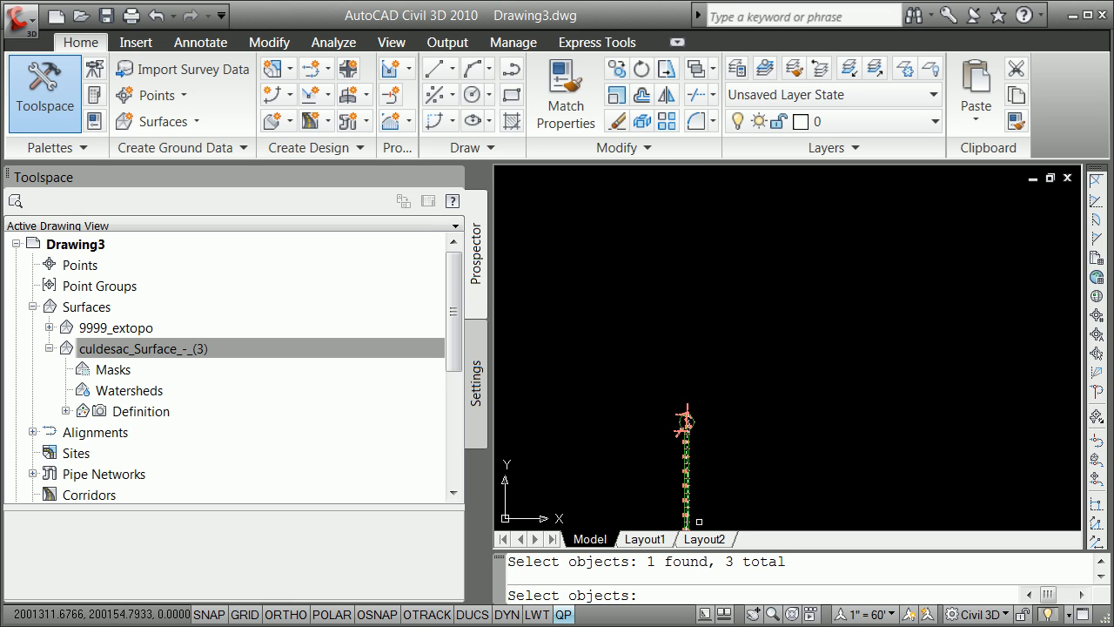
pyautogui.scroll(5, 697, 519)
pyautogui.click(606, 480)
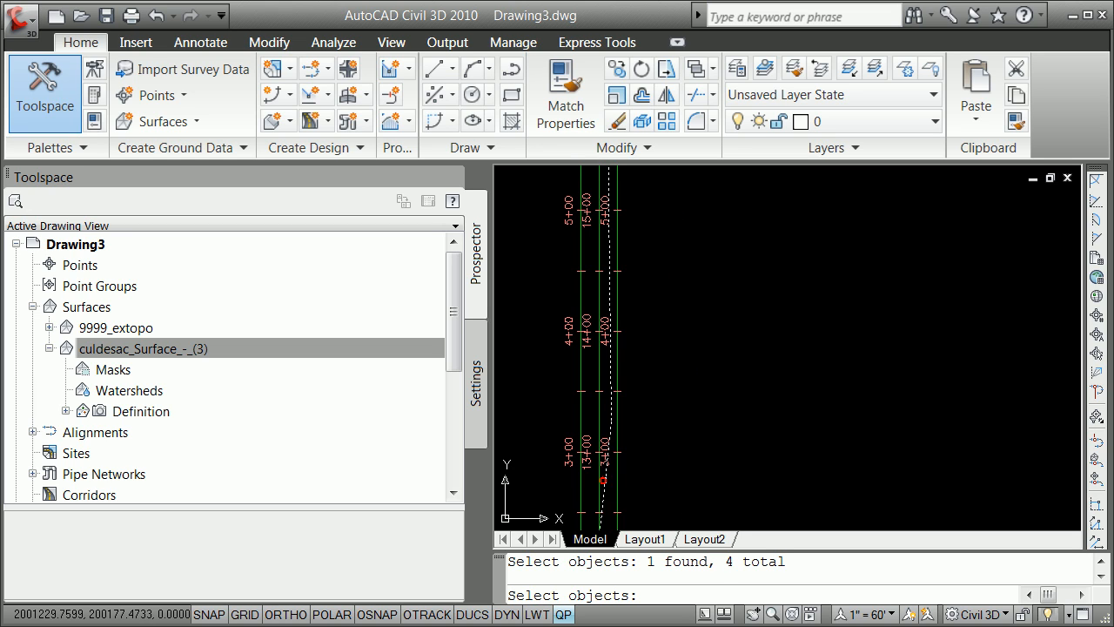
pyautogui.scroll(-5, 604, 516)
pyautogui.scroll(5, 604, 516)
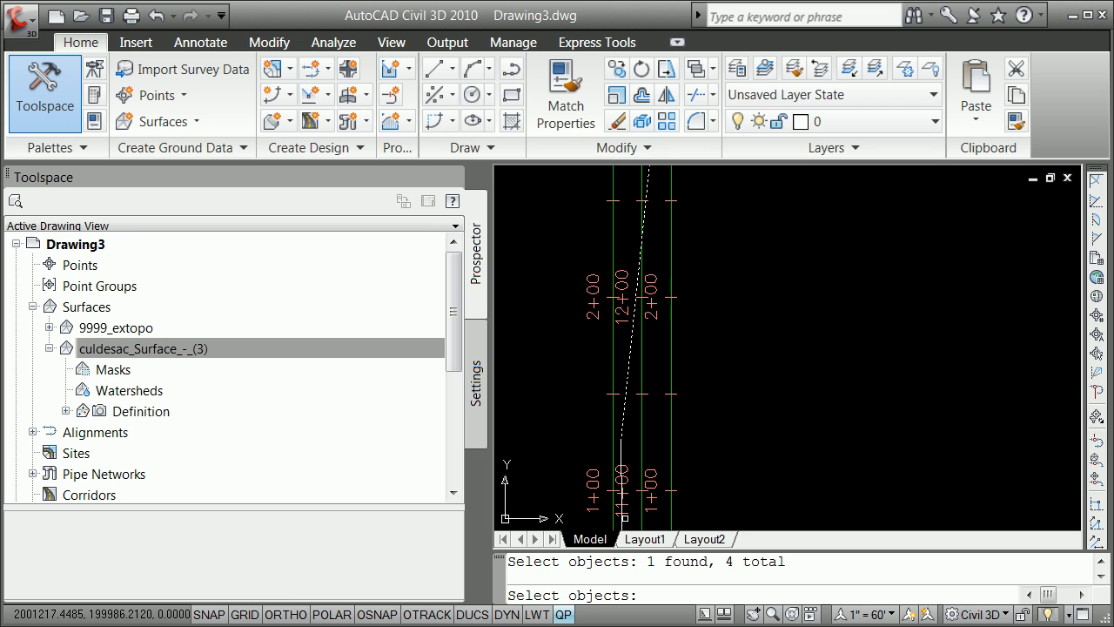
pyautogui.click(624, 516)
pyautogui.scroll(-5, 644, 505)
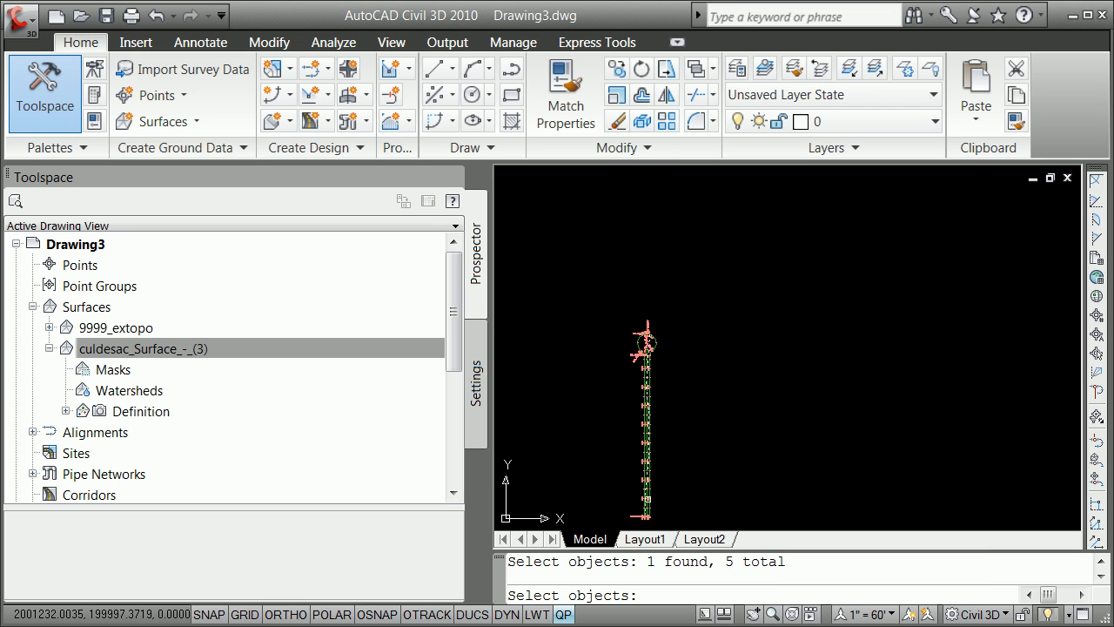
pyautogui.scroll(5, 648, 500)
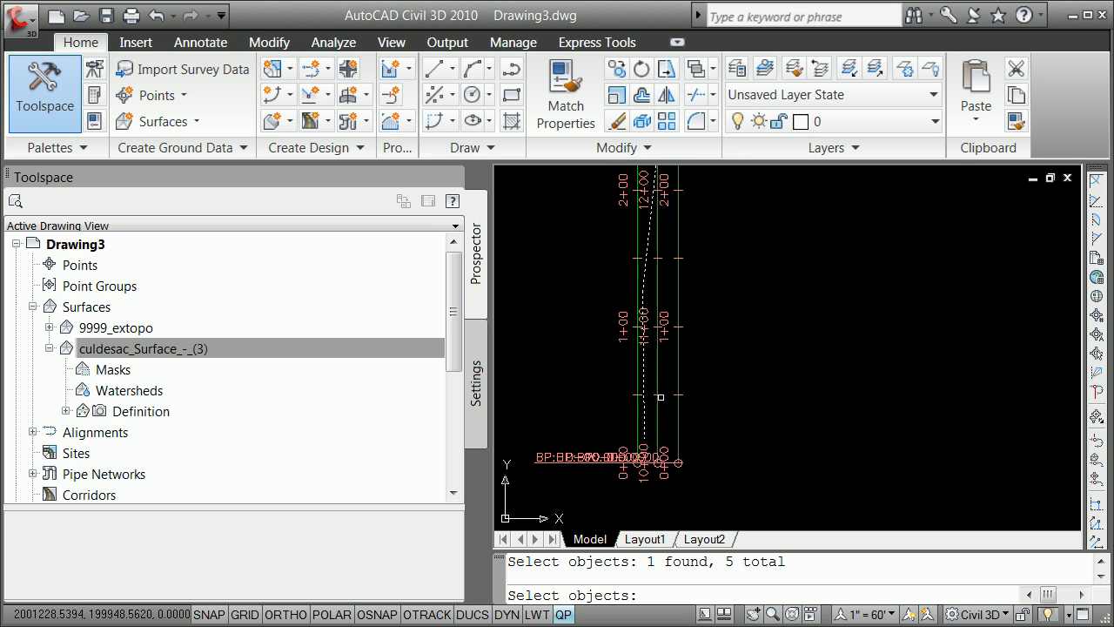
pyautogui.moveTo(667, 397)
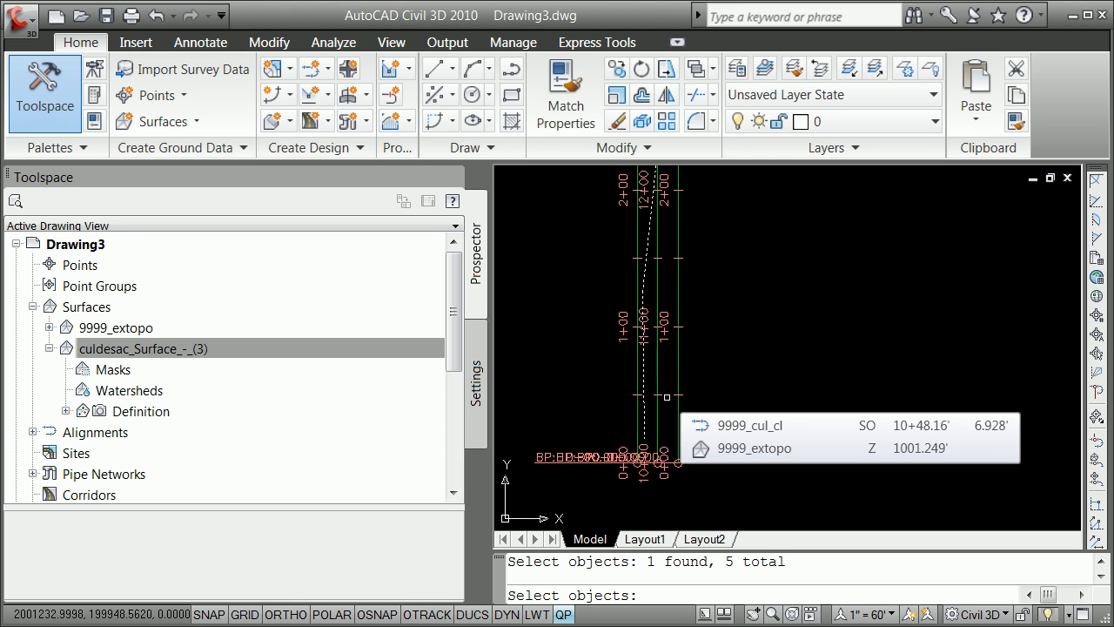
pyautogui.press('Return')
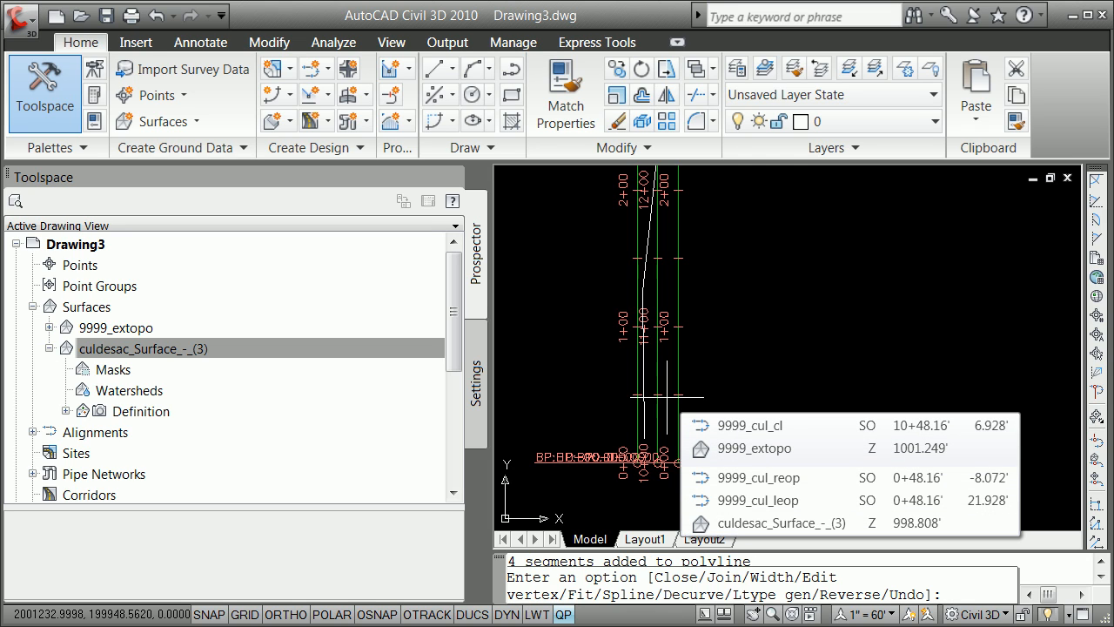
pyautogui.press('Return')
# Start creating a pipe network from the joined polyline, accepting the flow direction running down from the cul-de-sac bulb
pyautogui.scroll(-5, 736, 256)
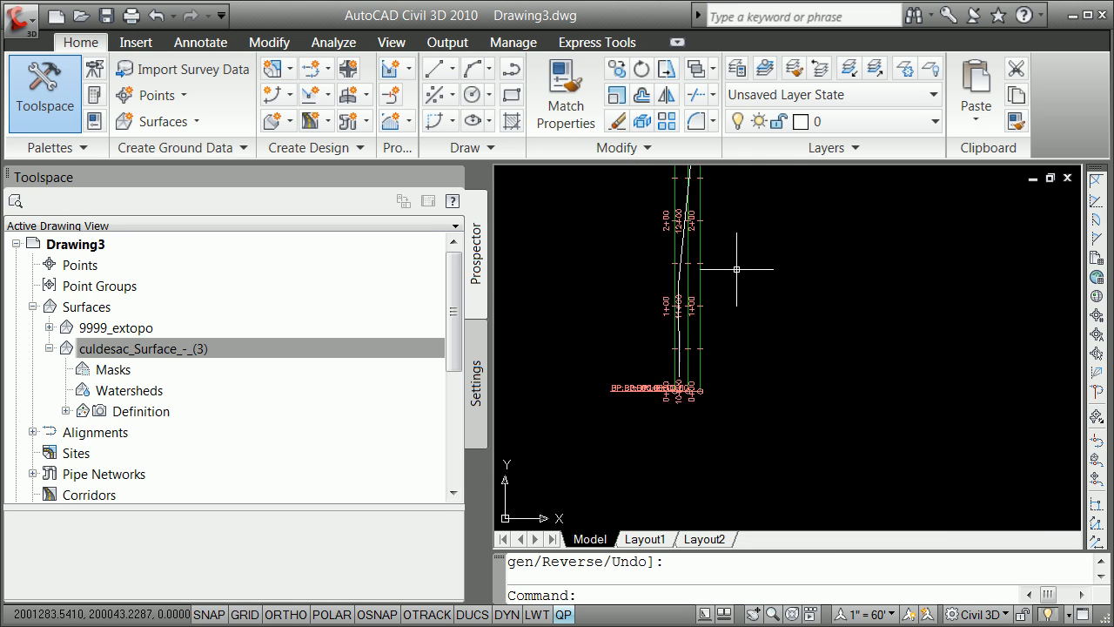
pyautogui.scroll(6, 736, 217)
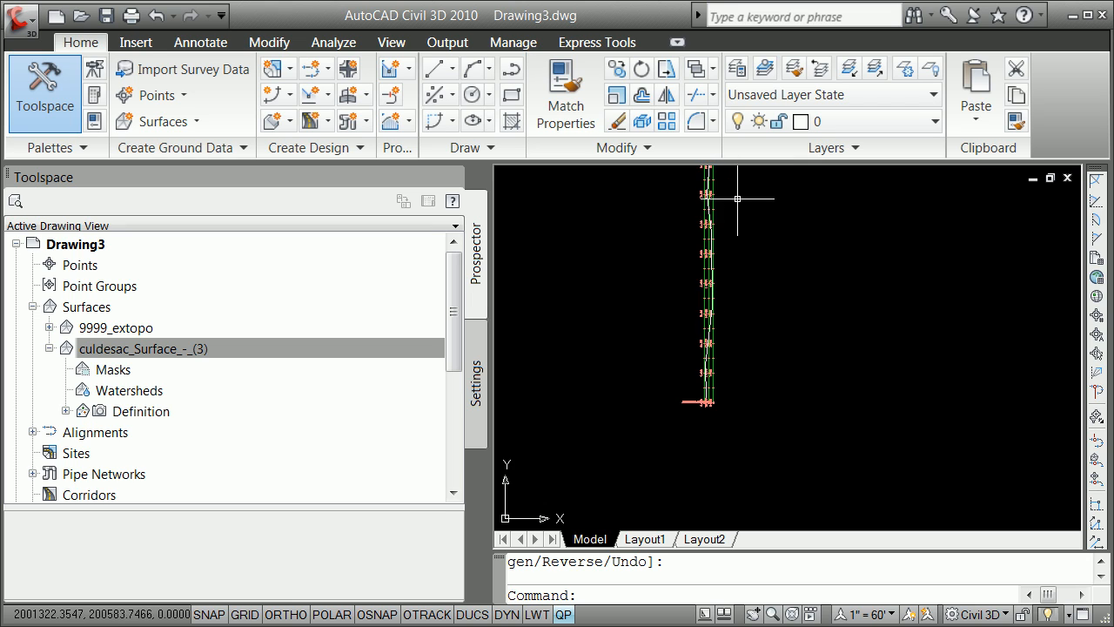
pyautogui.scroll(-4, 736, 196)
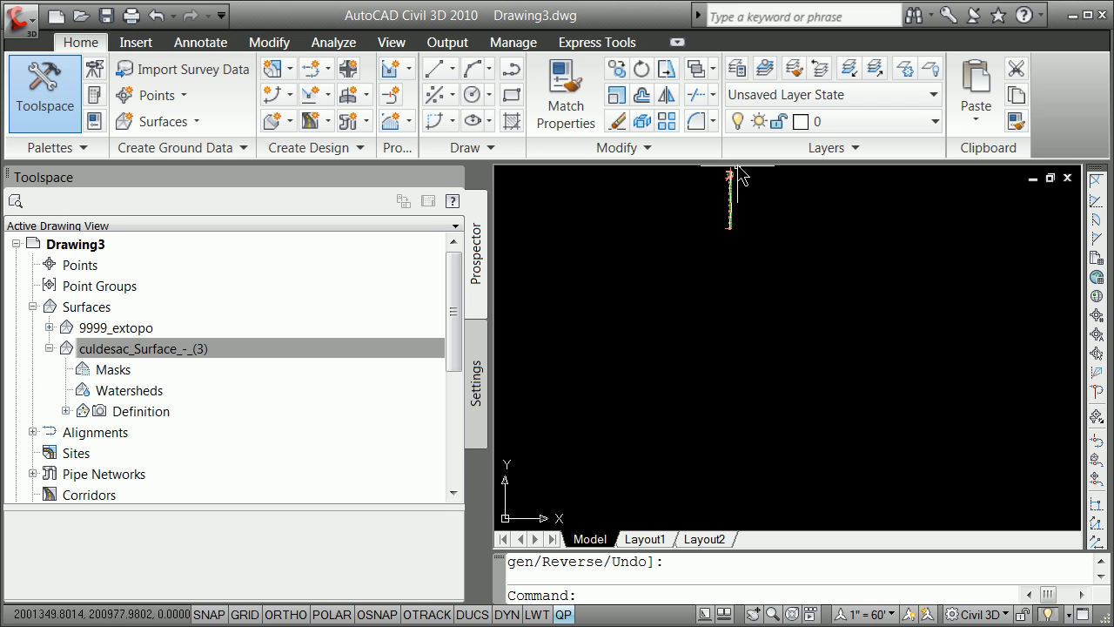
pyautogui.scroll(4, 737, 168)
pyautogui.scroll(-2, 714, 218)
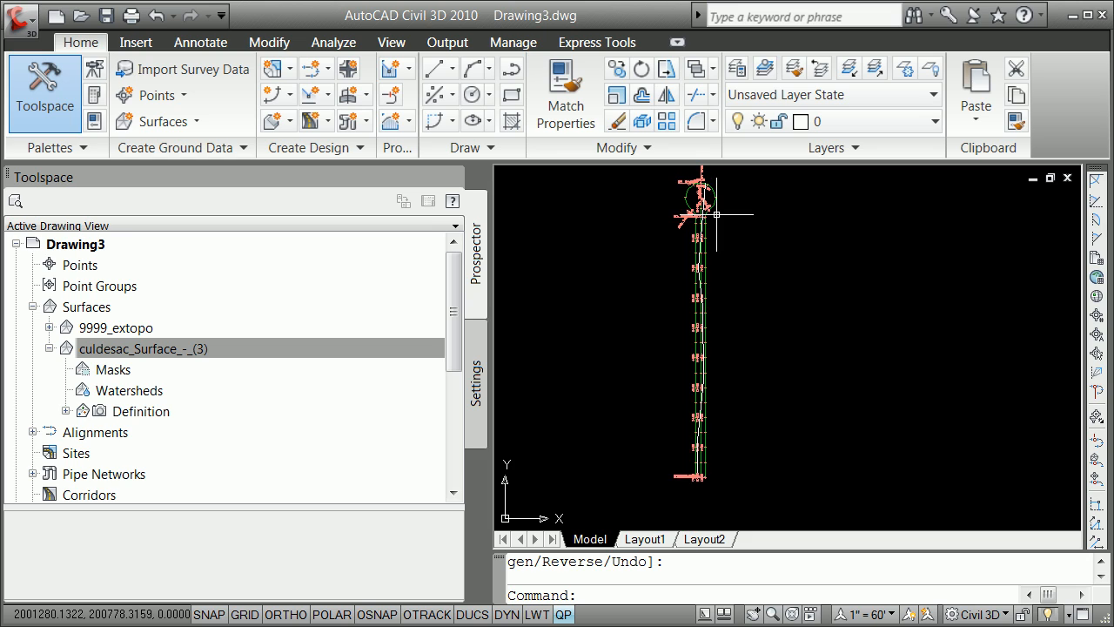
pyautogui.scroll(4, 701, 241)
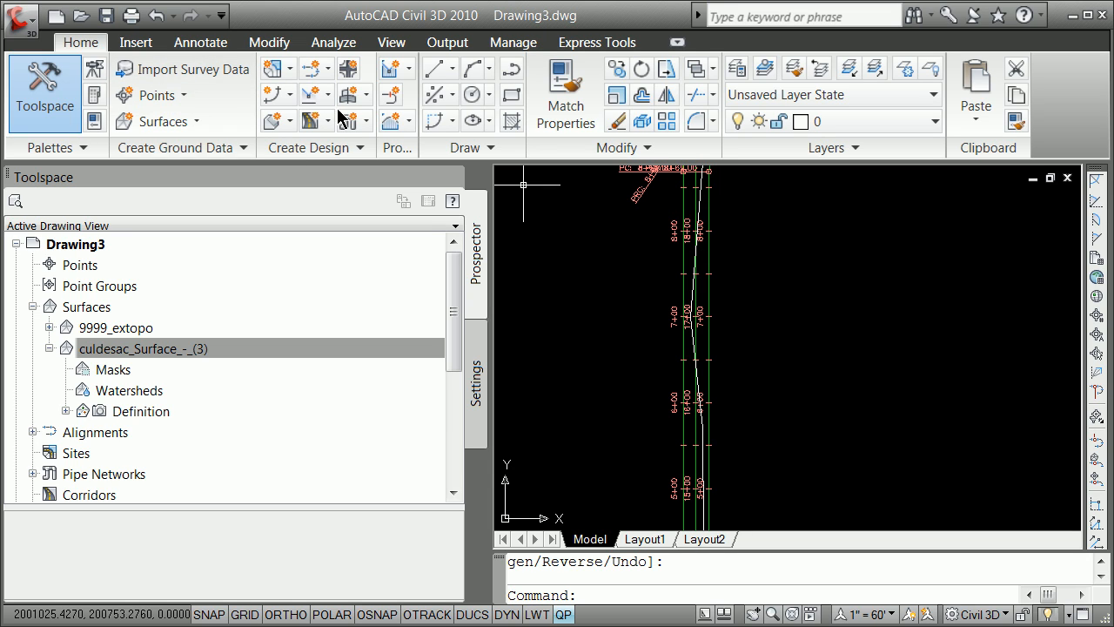
pyautogui.click(366, 120)
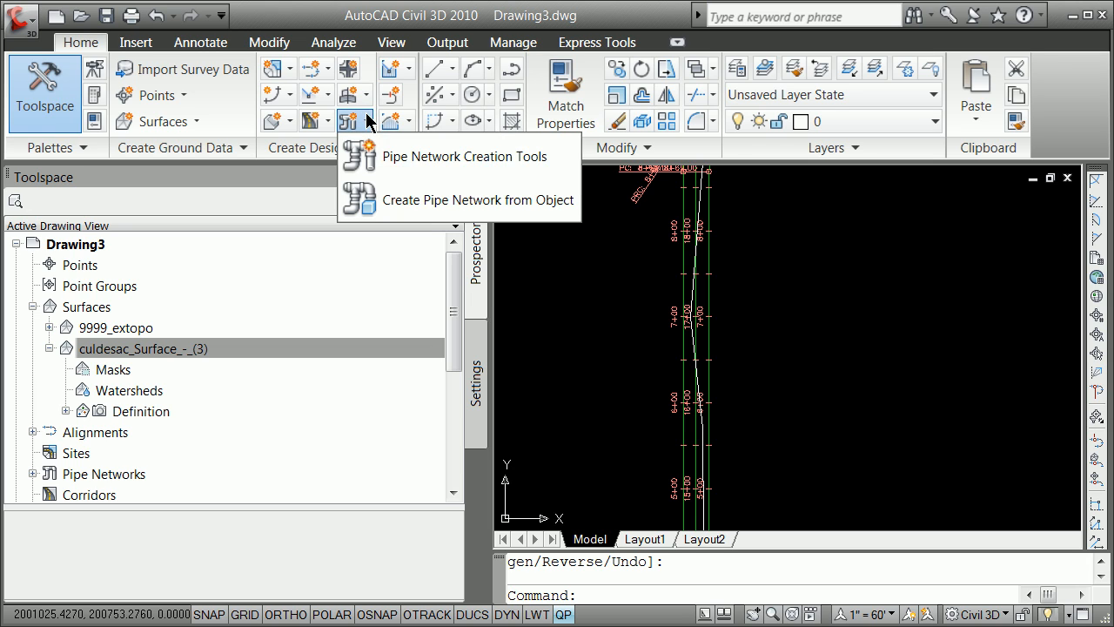
pyautogui.click(464, 202)
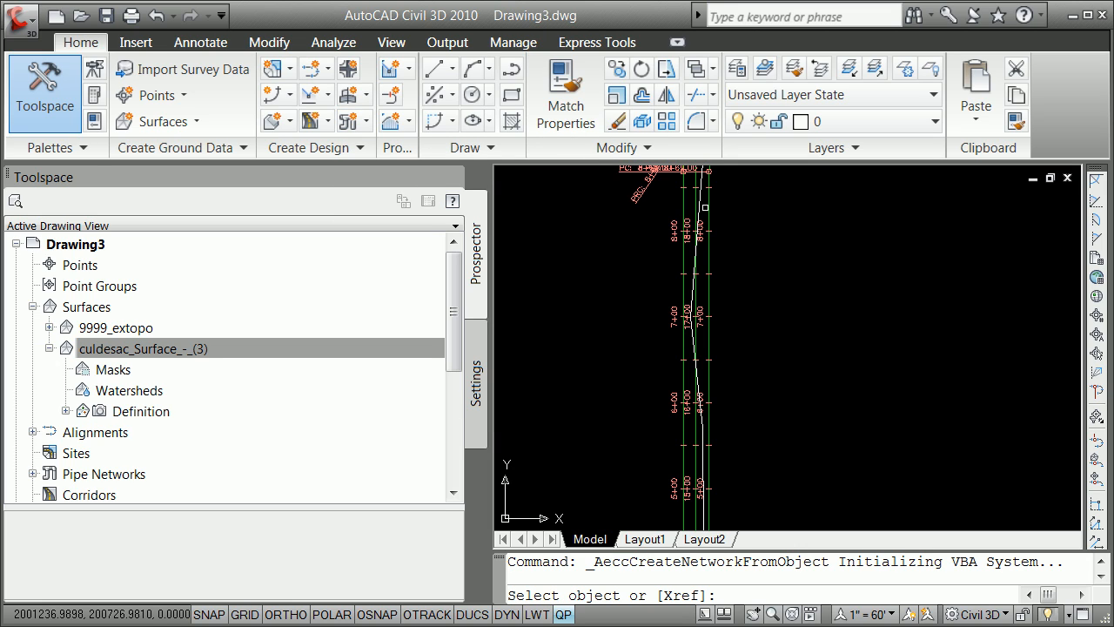
pyautogui.click(699, 206)
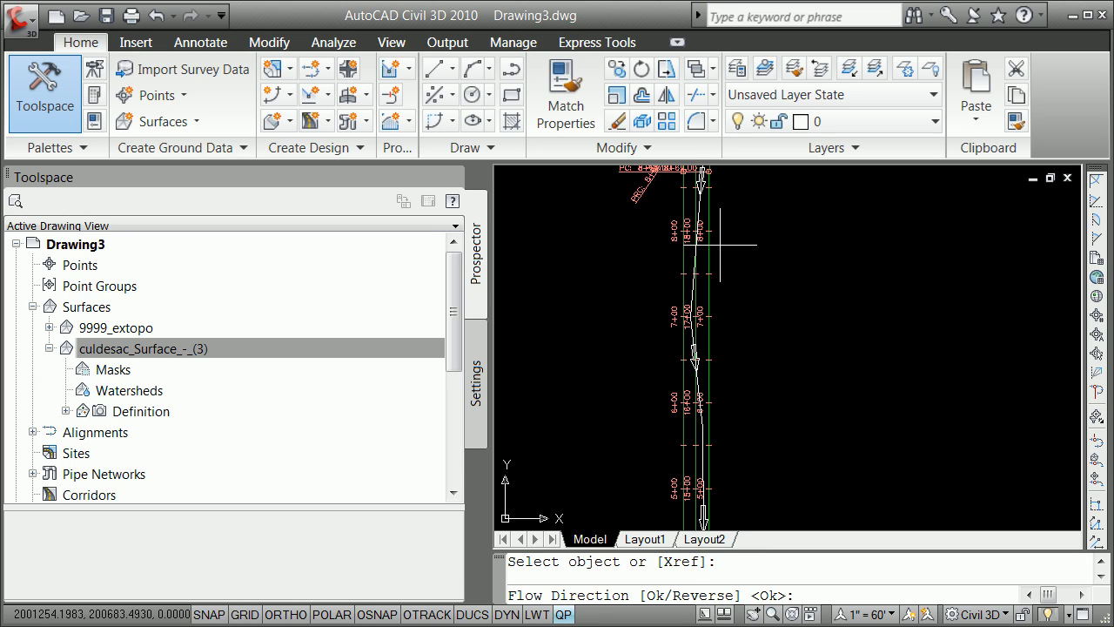
pyautogui.press('Return')
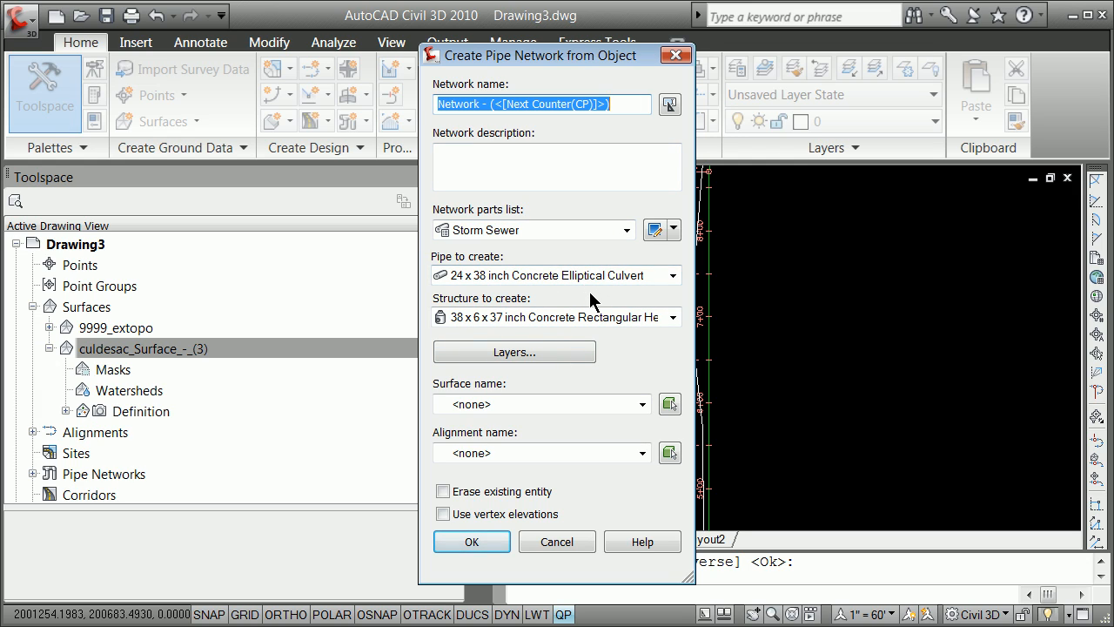
# Set the pipe to create for the network to 15 inch Concrete Pipe
pyautogui.click(673, 275)
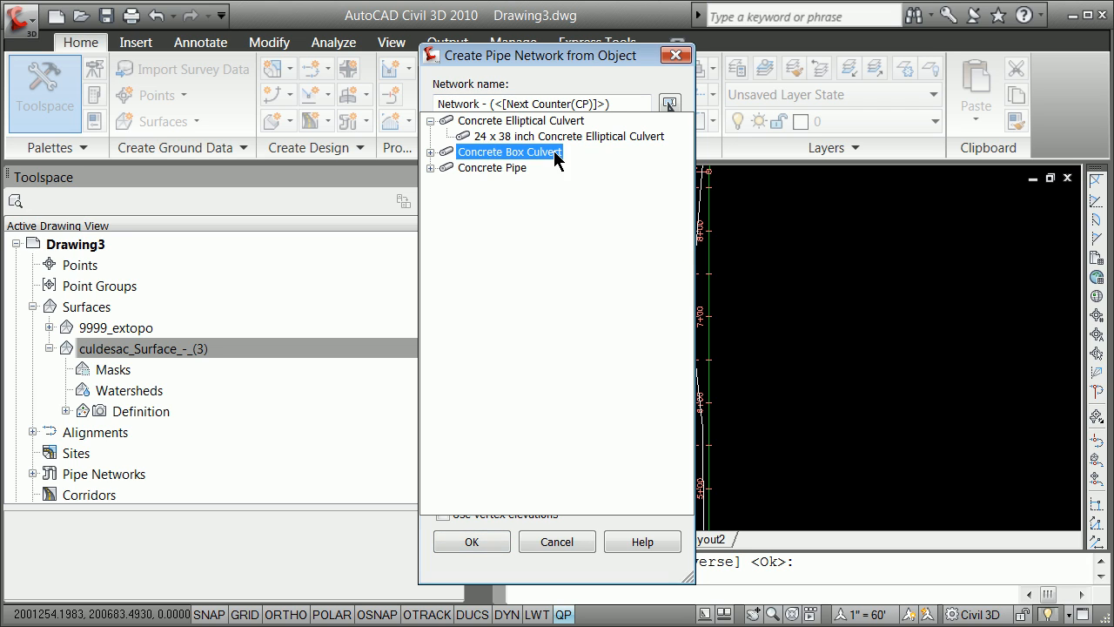
pyautogui.click(431, 168)
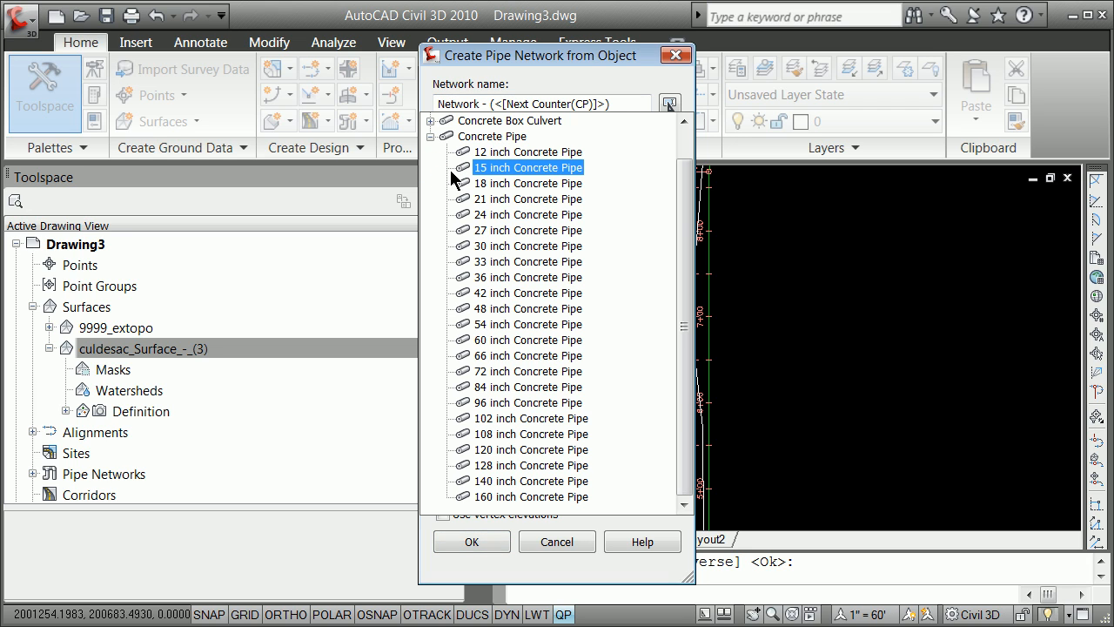
pyautogui.click(497, 168)
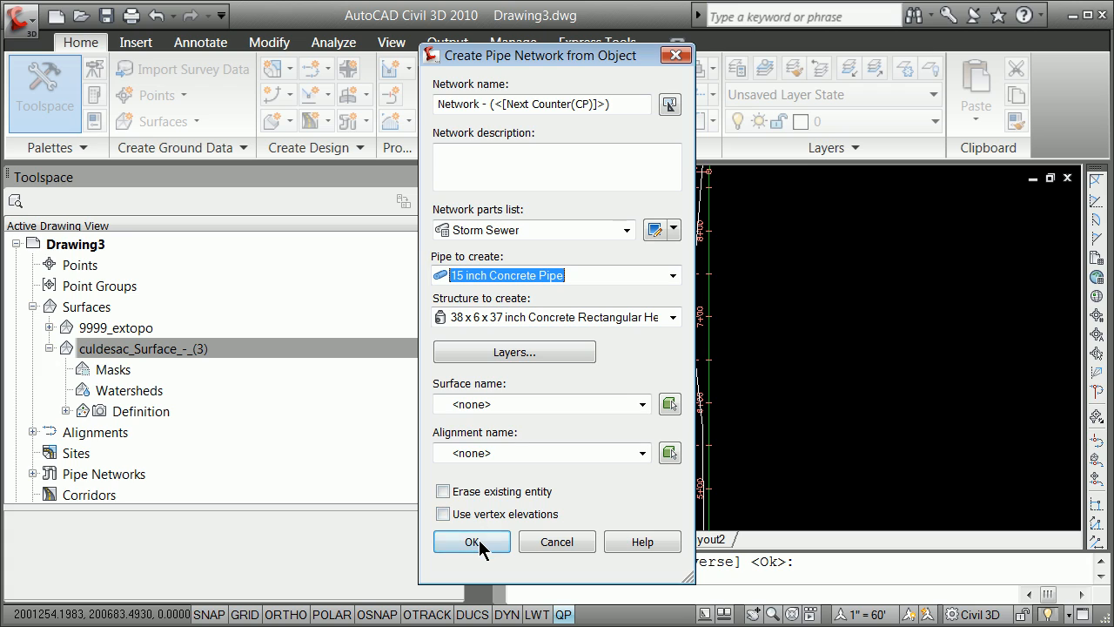
# Assign culdesac_Surface_-_(3) as the network's surface and 9999_cul_cl as its alignment
pyautogui.click(642, 403)
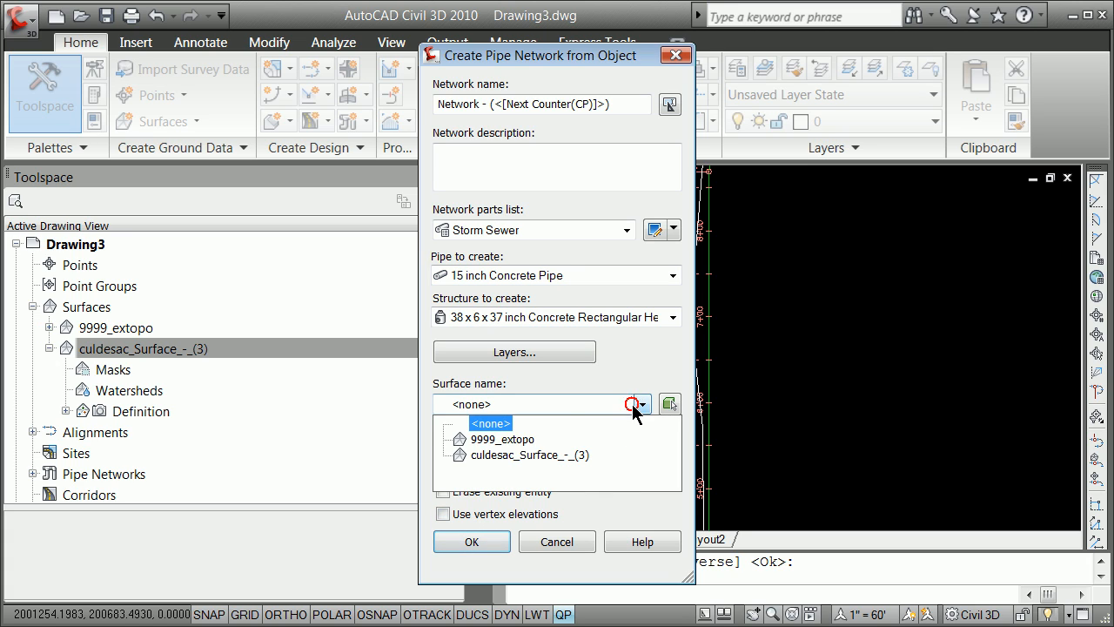
pyautogui.click(514, 460)
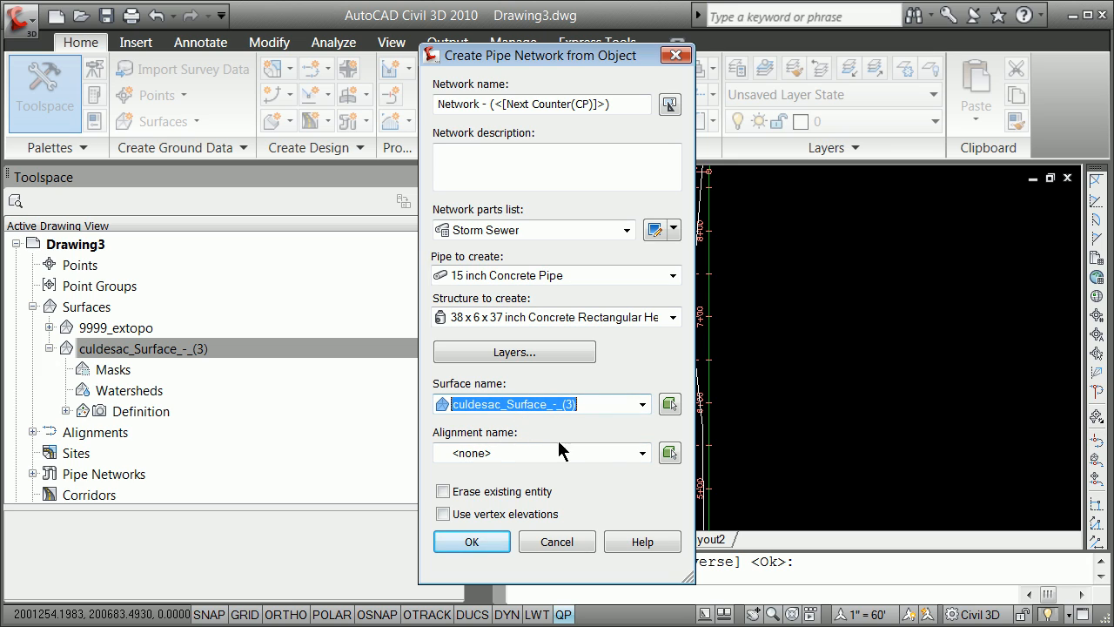
pyautogui.click(643, 453)
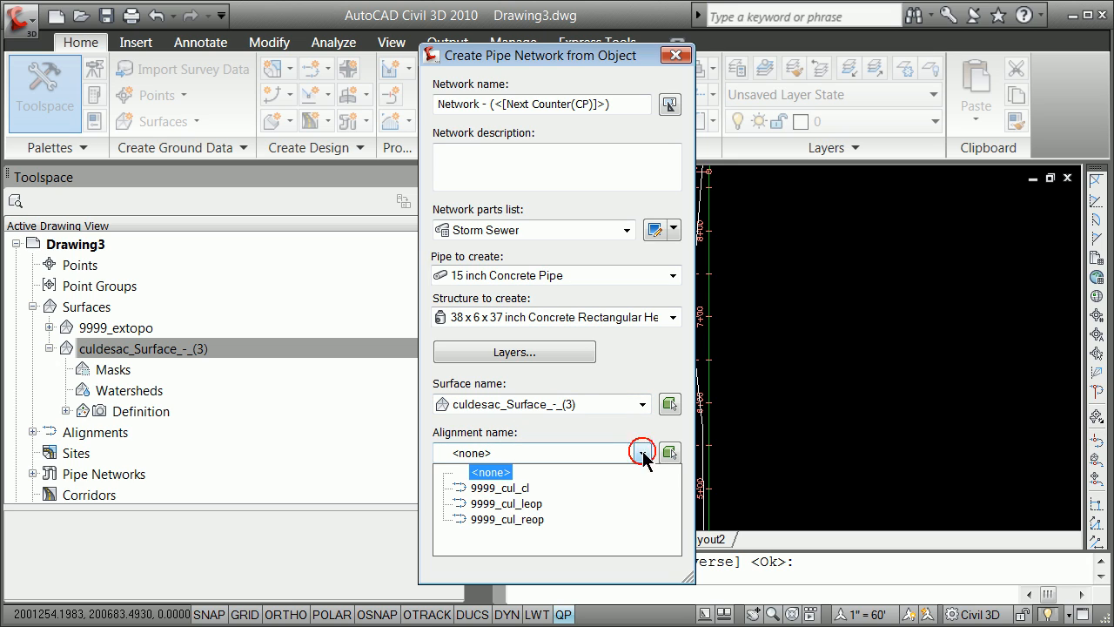
pyautogui.click(508, 489)
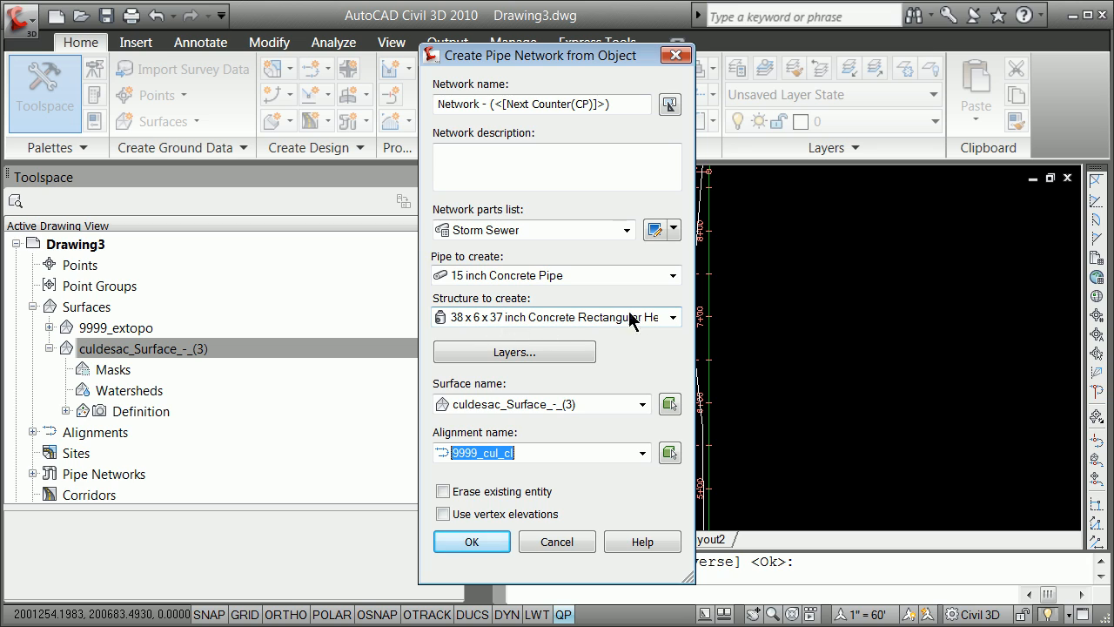
# Set the structure to Concentric Structure 48 dia 24 frame 24 cone 5 wall 6 floor Mat_CONC and create the pipe network
pyautogui.click(673, 318)
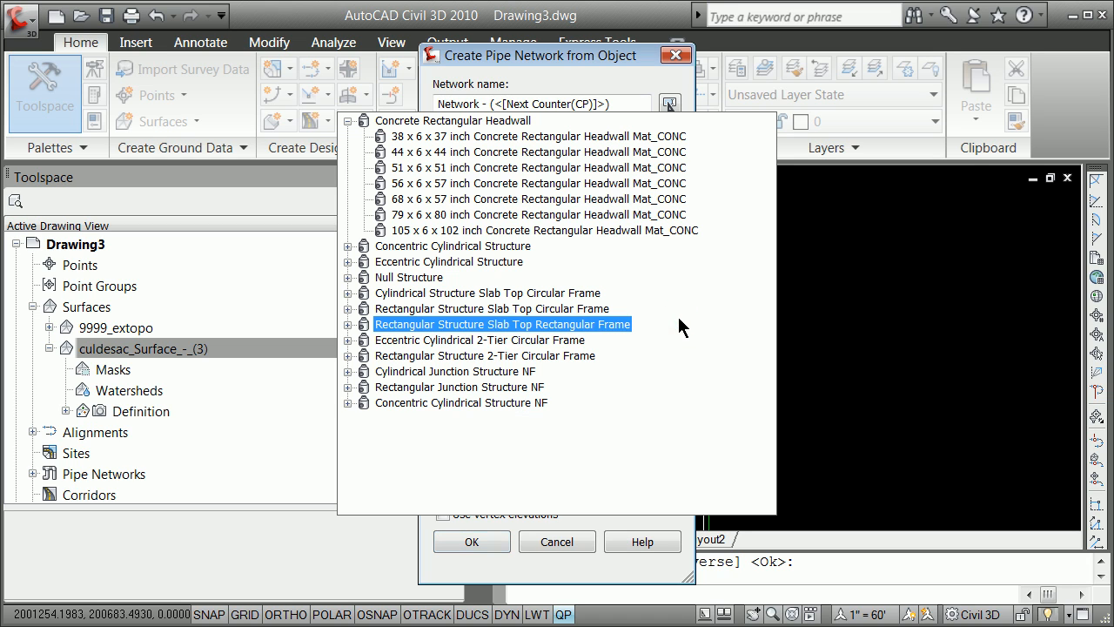
pyautogui.click(401, 327)
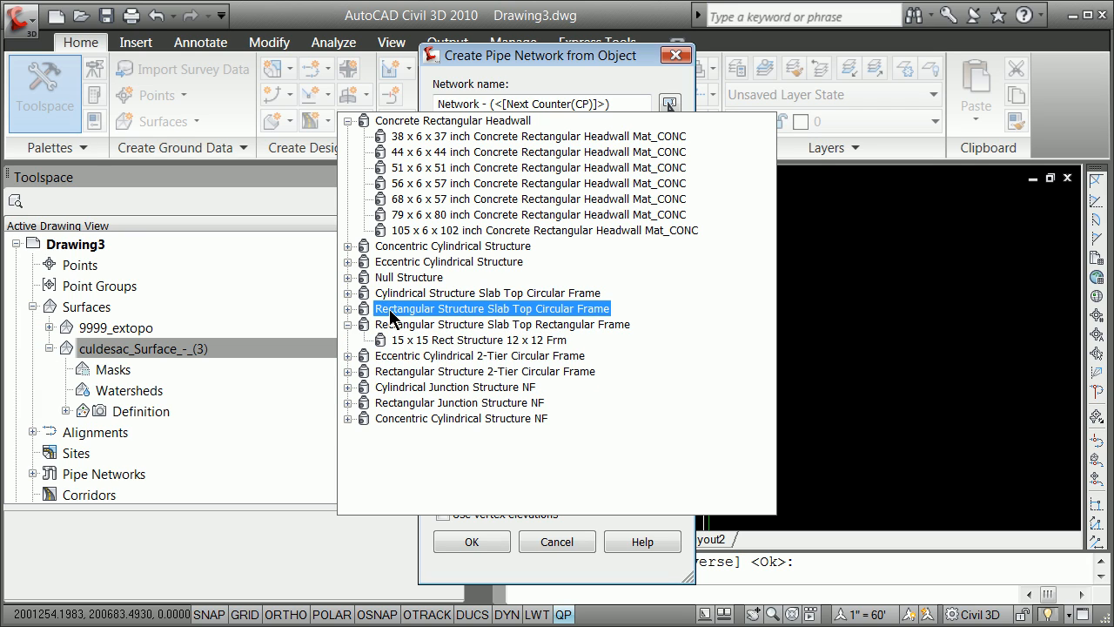
pyautogui.click(389, 309)
pyautogui.click(396, 294)
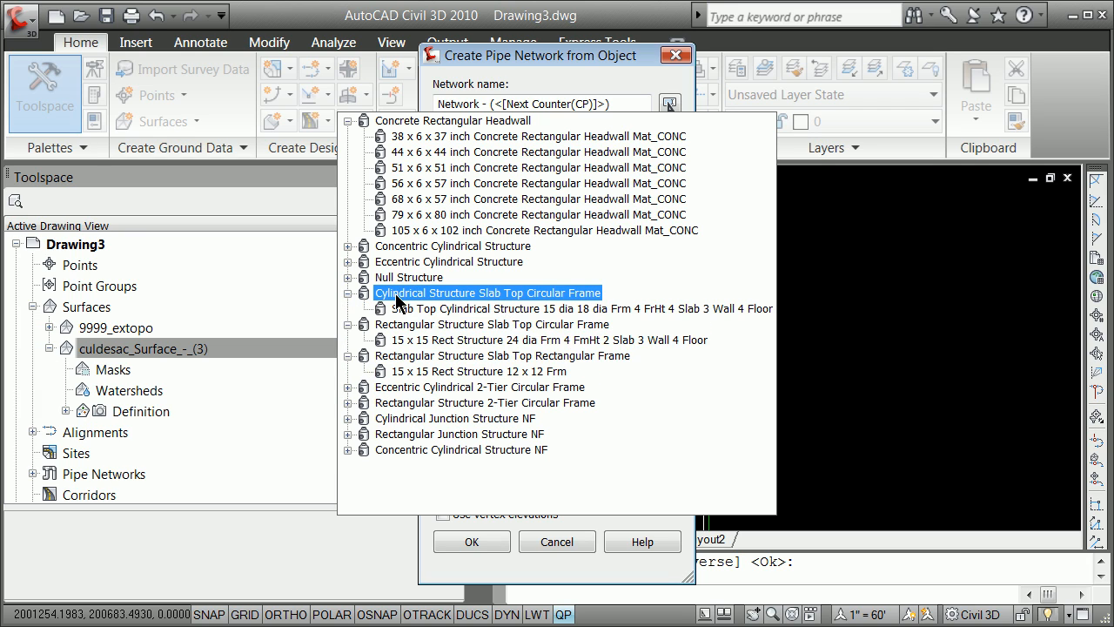
pyautogui.click(402, 283)
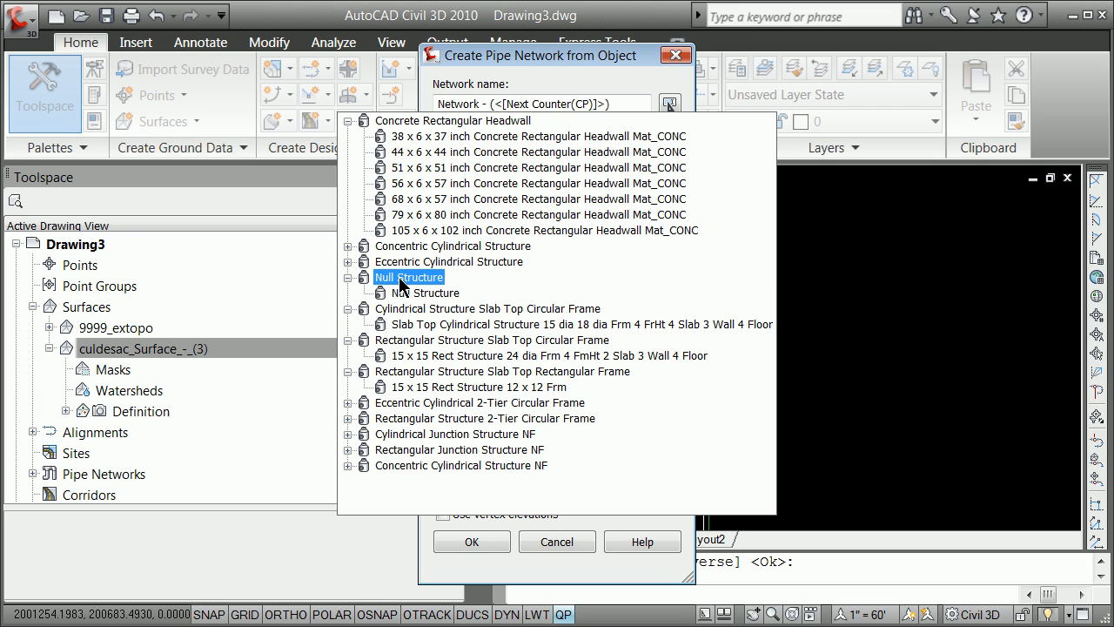
pyautogui.click(406, 250)
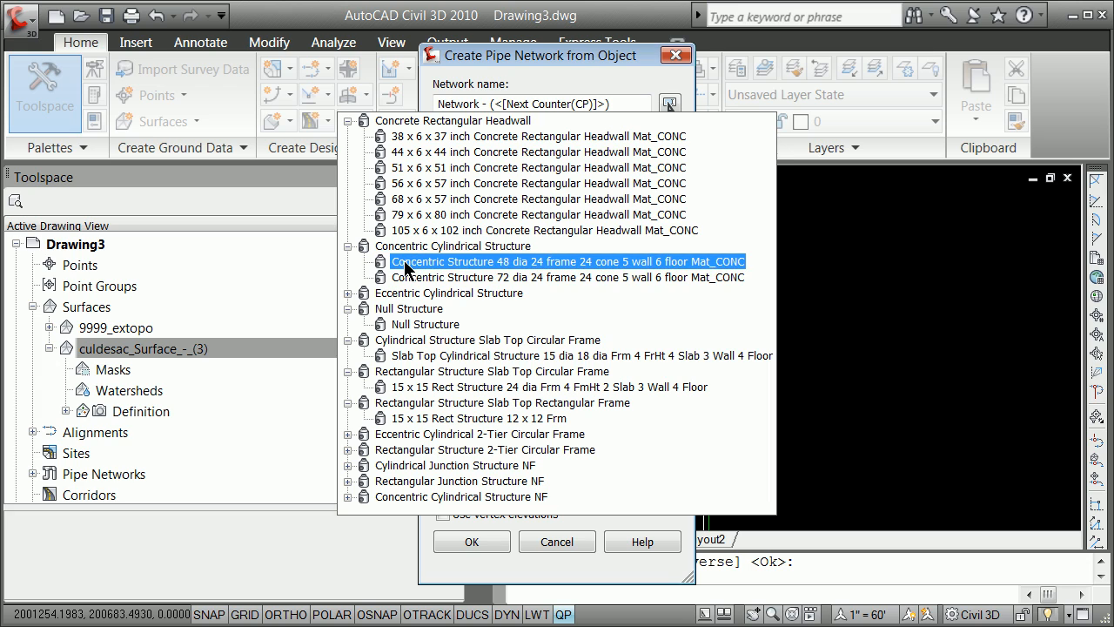
pyautogui.click(404, 267)
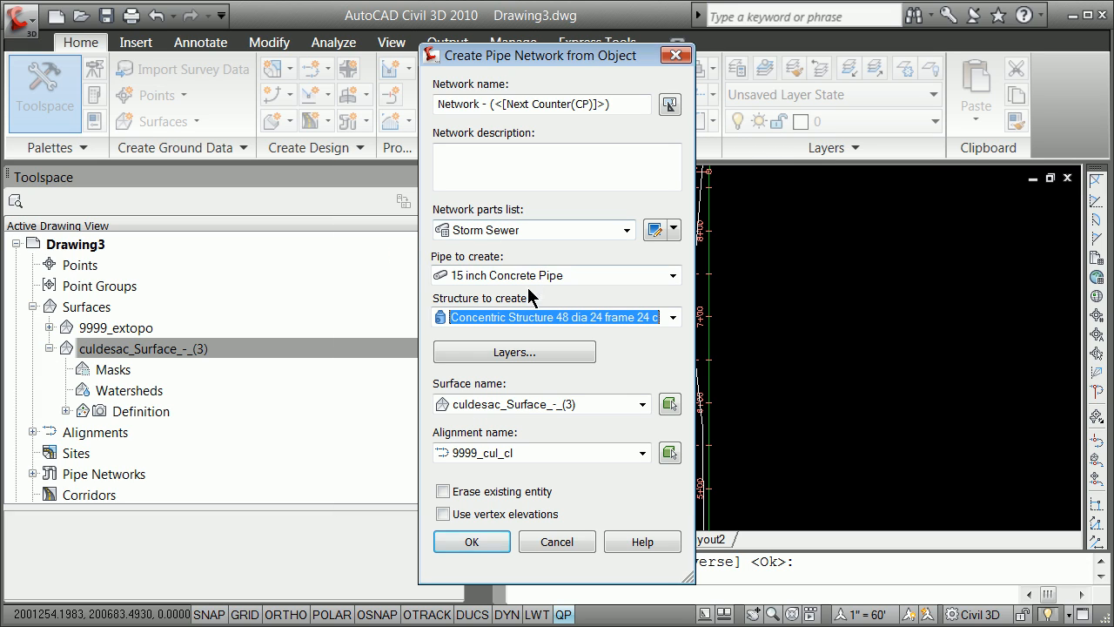
pyautogui.click(468, 549)
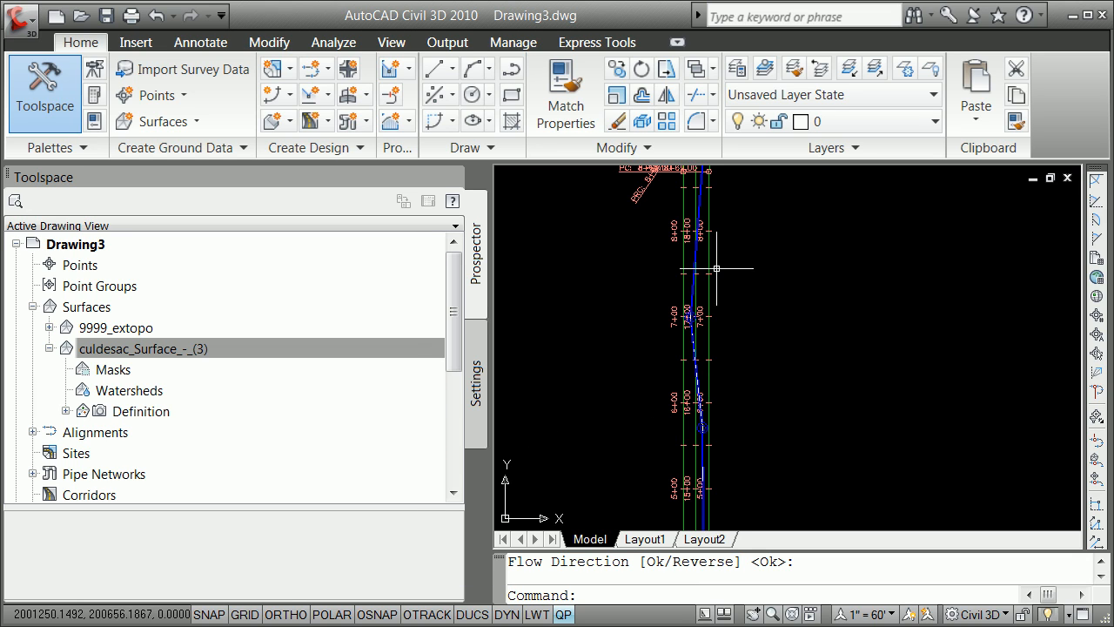
# Open the pipe properties of the first pipe, running down from the cul-de-sac bulb
pyautogui.scroll(-3, 716, 268)
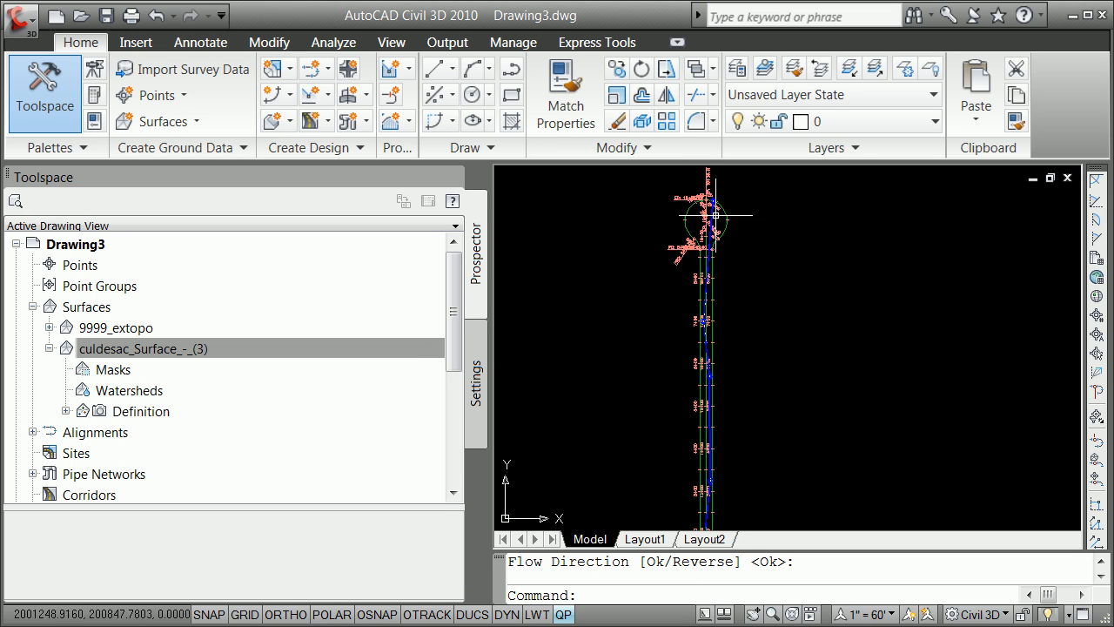
pyautogui.scroll(8, 715, 214)
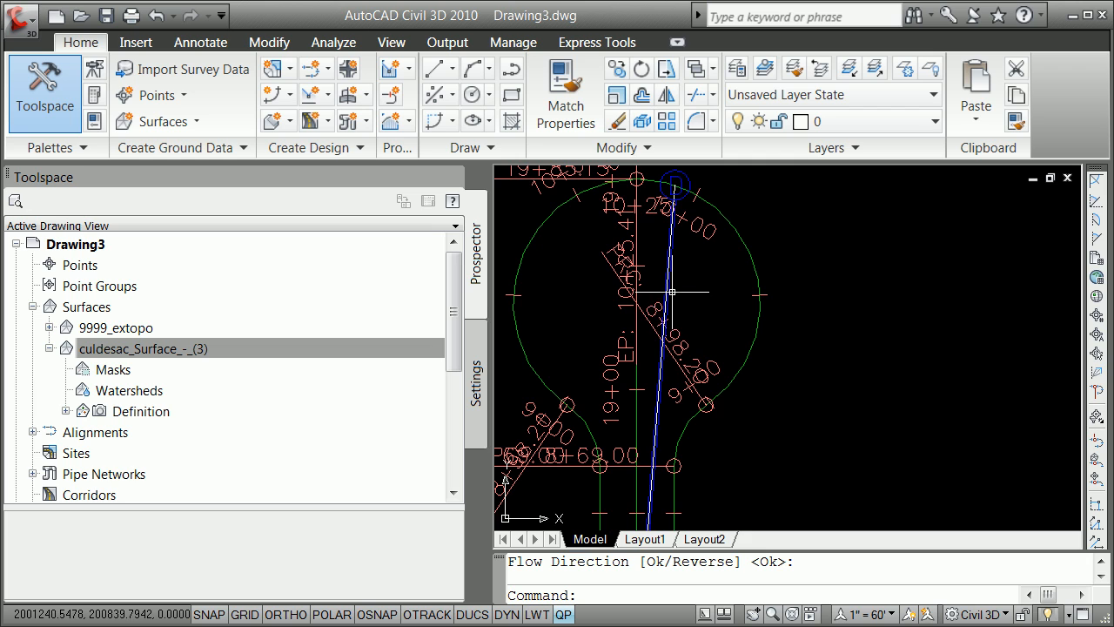
pyautogui.press('Return')
pyautogui.click(672, 293)
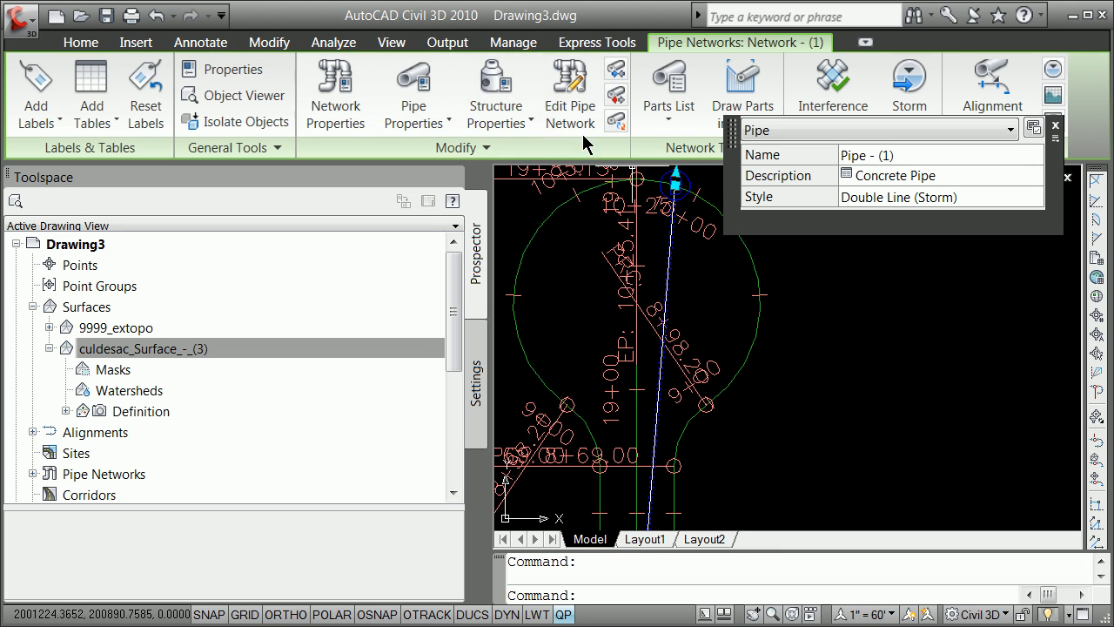
pyautogui.click(419, 90)
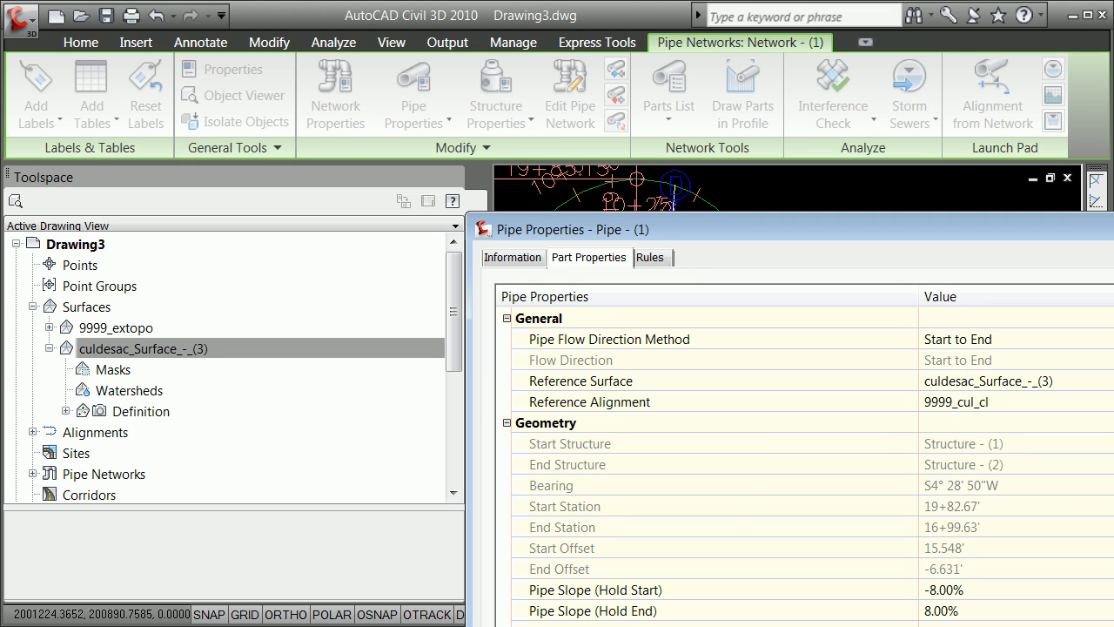
# Review the first pipe's part properties down to its hydraulic and part data, and close them unchanged
pyautogui.scroll(-13, 784, 461)
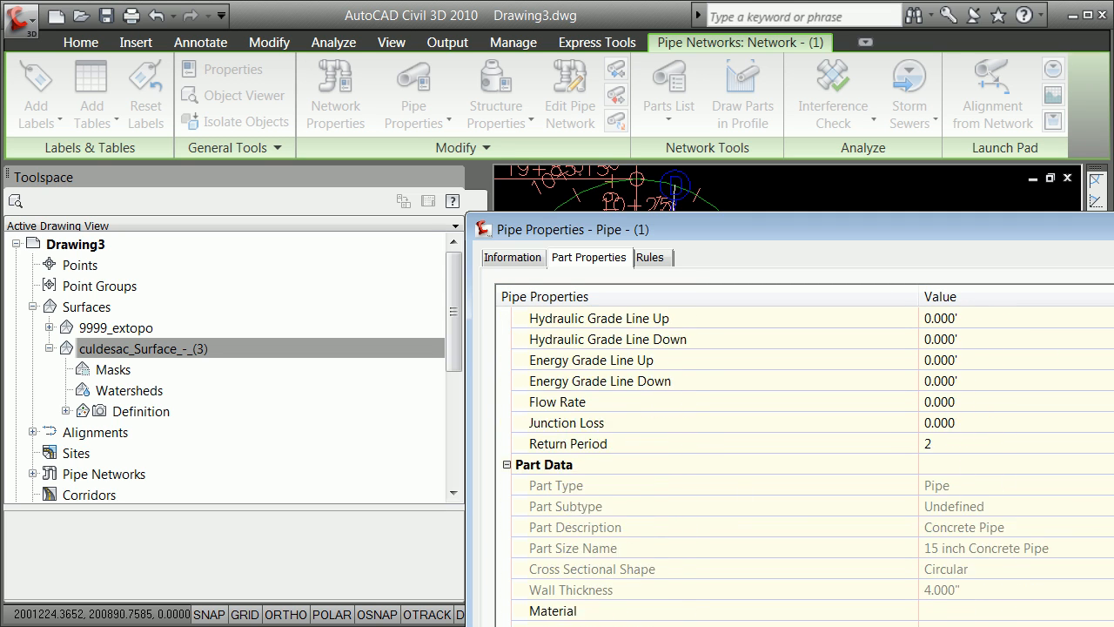
pyautogui.scroll(10, 783, 461)
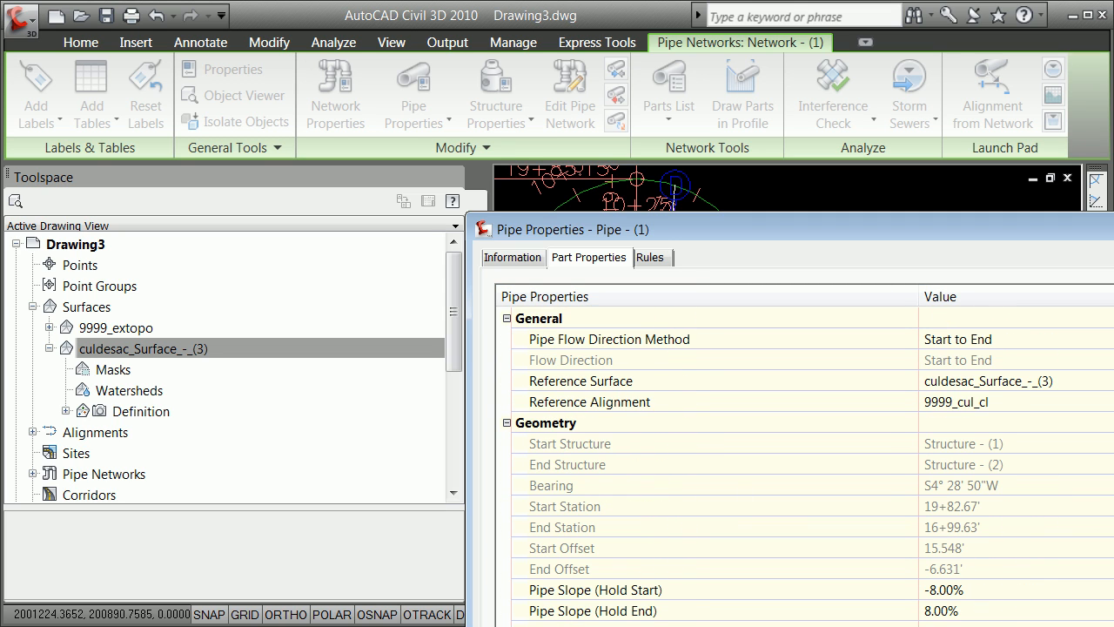
pyautogui.press('Escape')
# Zoom to the drawing extents and examine the pipe run along the road and its stationing
pyautogui.scroll(-10, 700, 394)
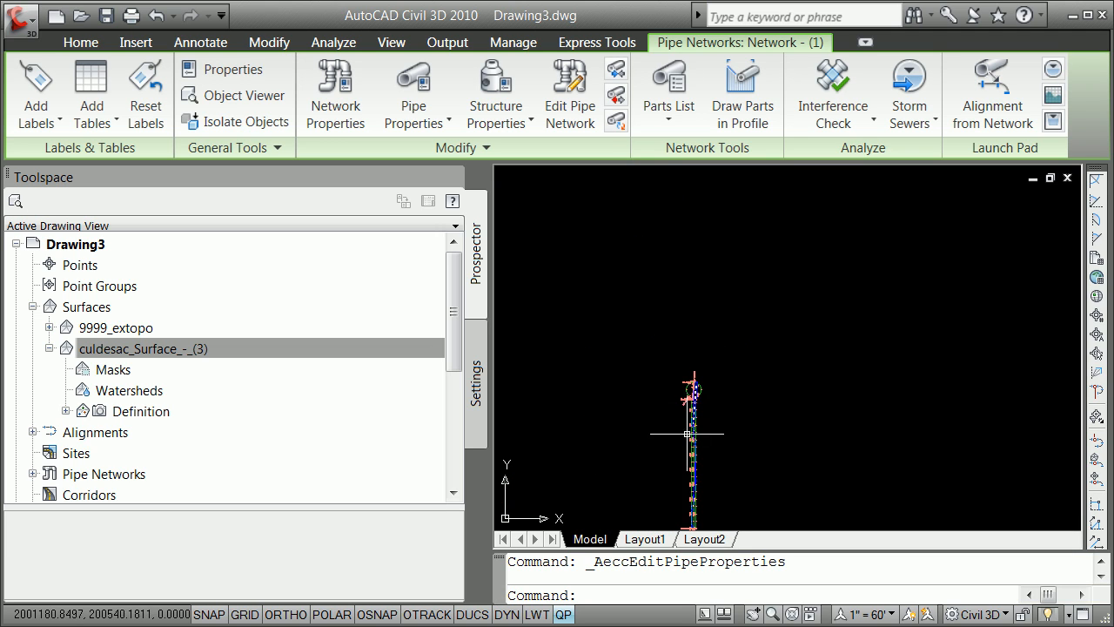
pyautogui.scroll(-3, 687, 433)
pyautogui.scroll(6, 676, 452)
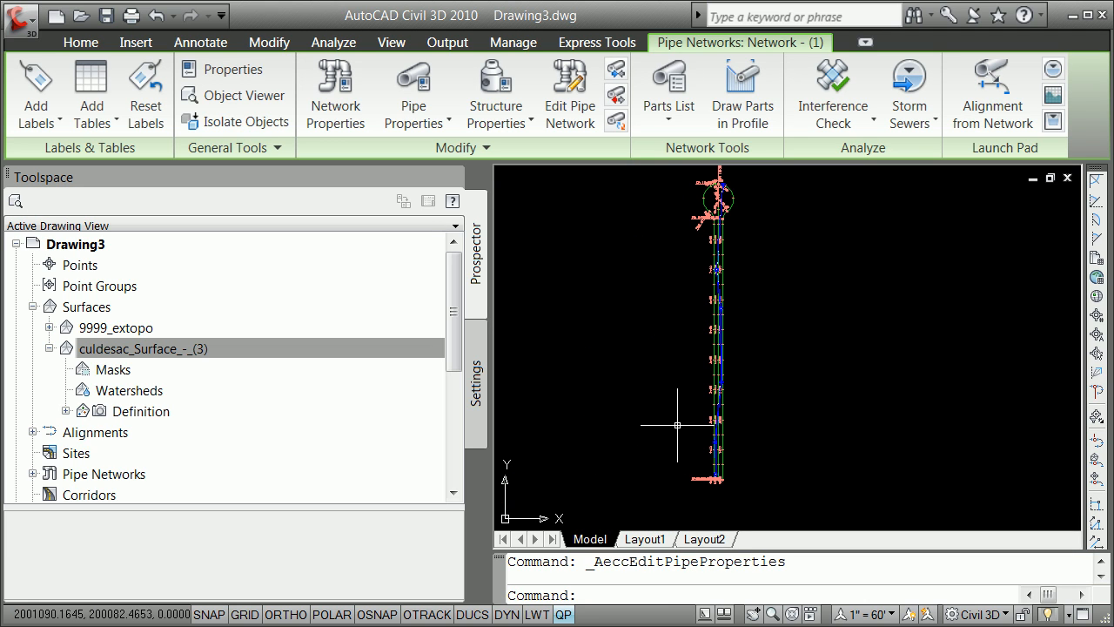
pyautogui.write('z')
pyautogui.press('Return')
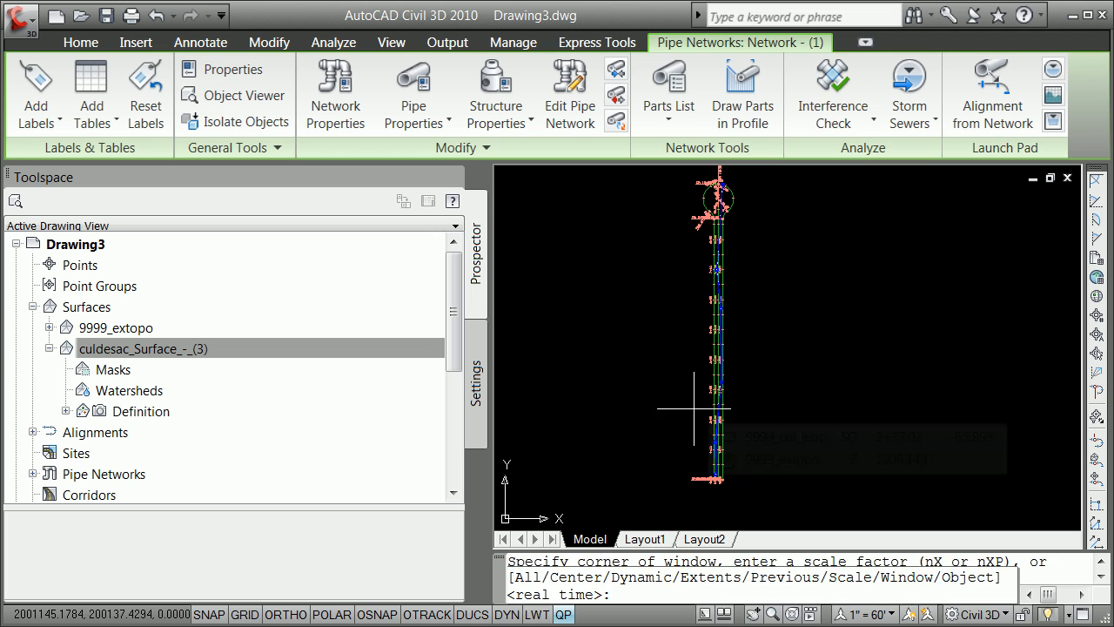
pyautogui.write('e')
pyautogui.press('Return')
pyautogui.scroll(-2, 694, 408)
pyautogui.scroll(5, 709, 401)
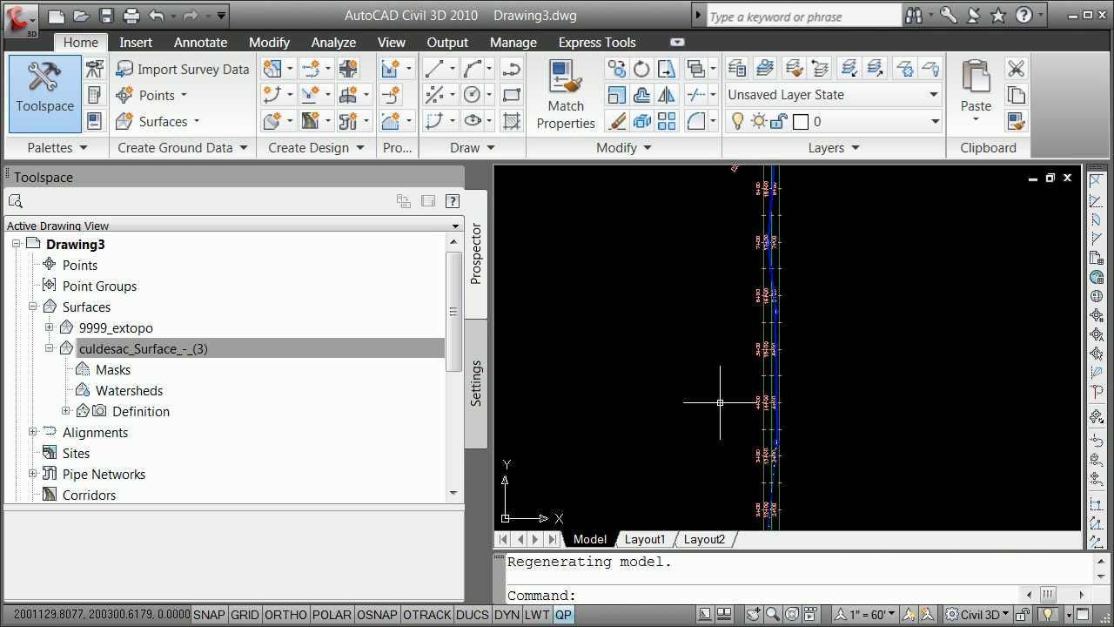
pyautogui.scroll(-2, 495, 199)
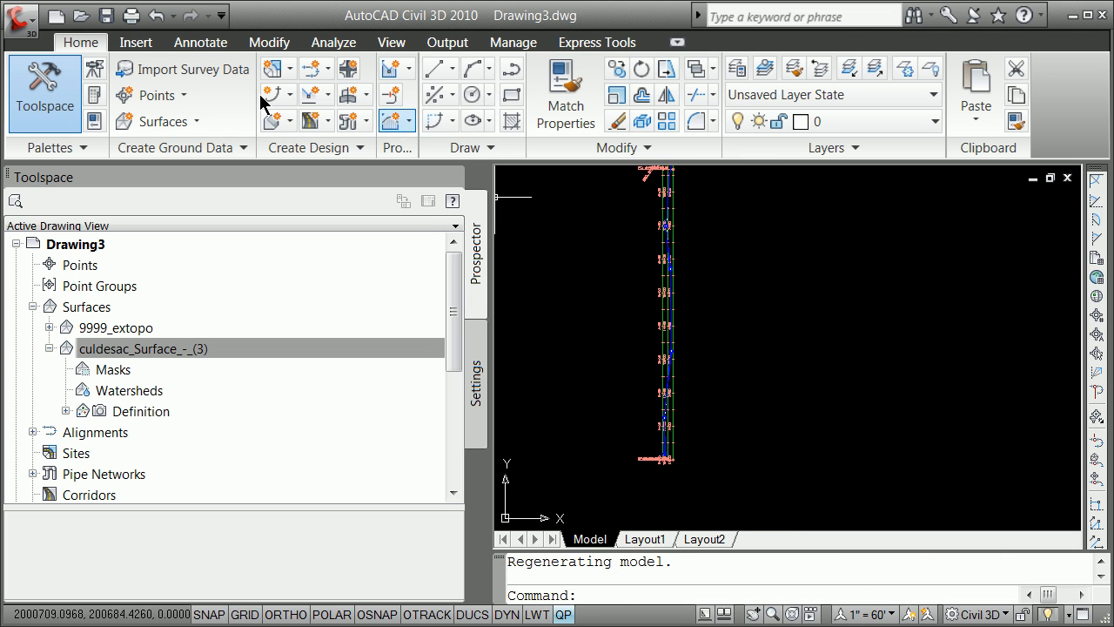
pyautogui.scroll(5, 661, 292)
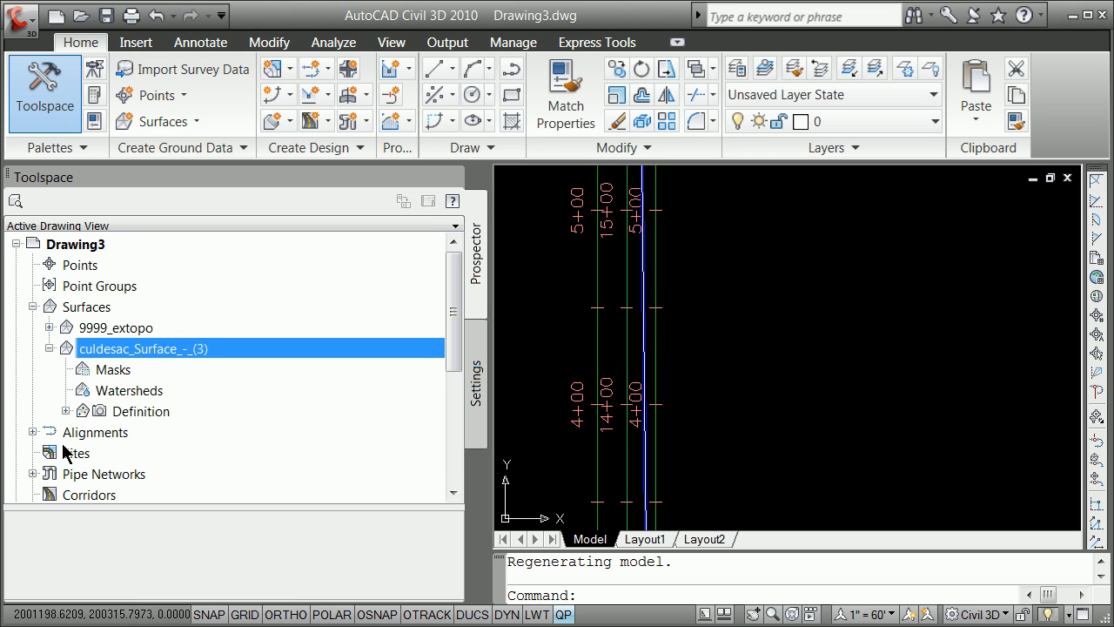
# Expand the centerline alignments down to 9999_cul_cl and check its profile views
pyautogui.click(31, 432)
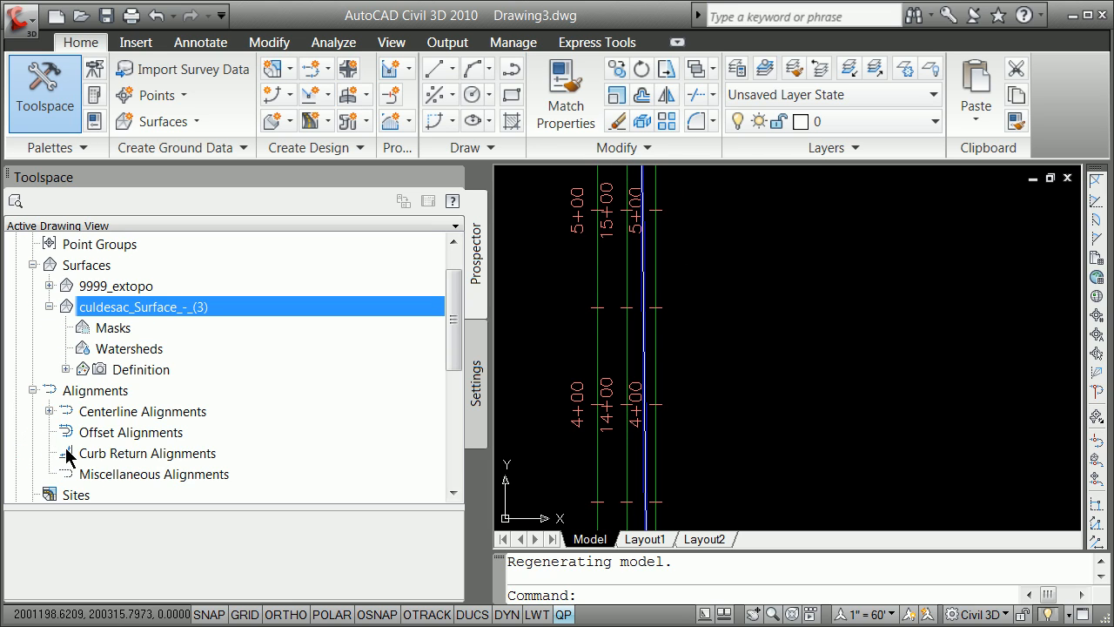
pyautogui.click(35, 390)
pyautogui.click(36, 390)
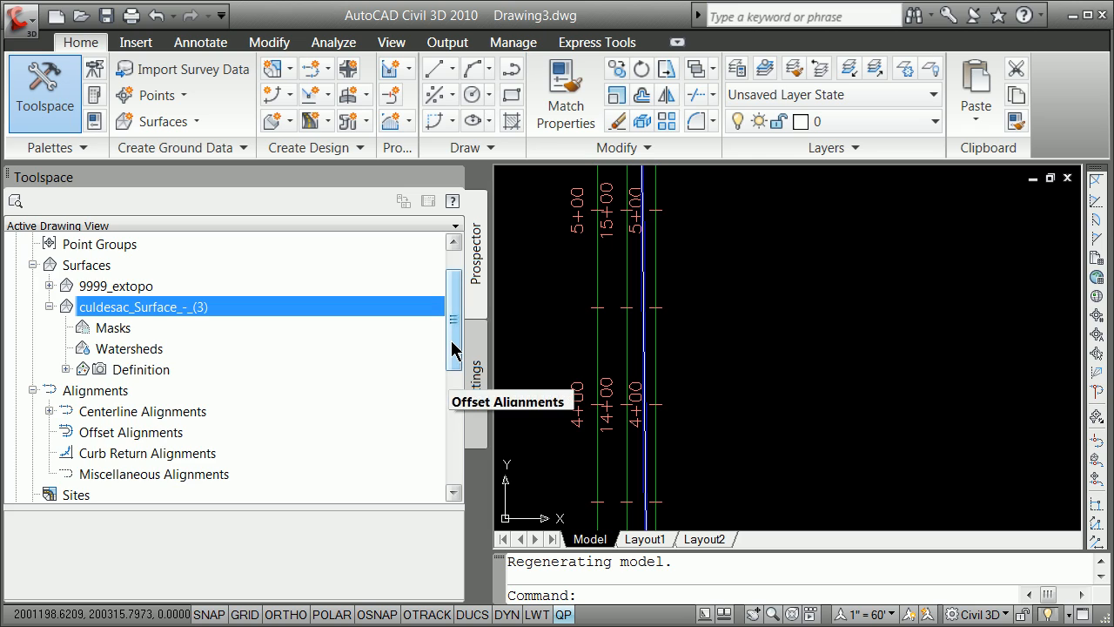
pyautogui.moveTo(456, 350); pyautogui.dragTo(453, 370)
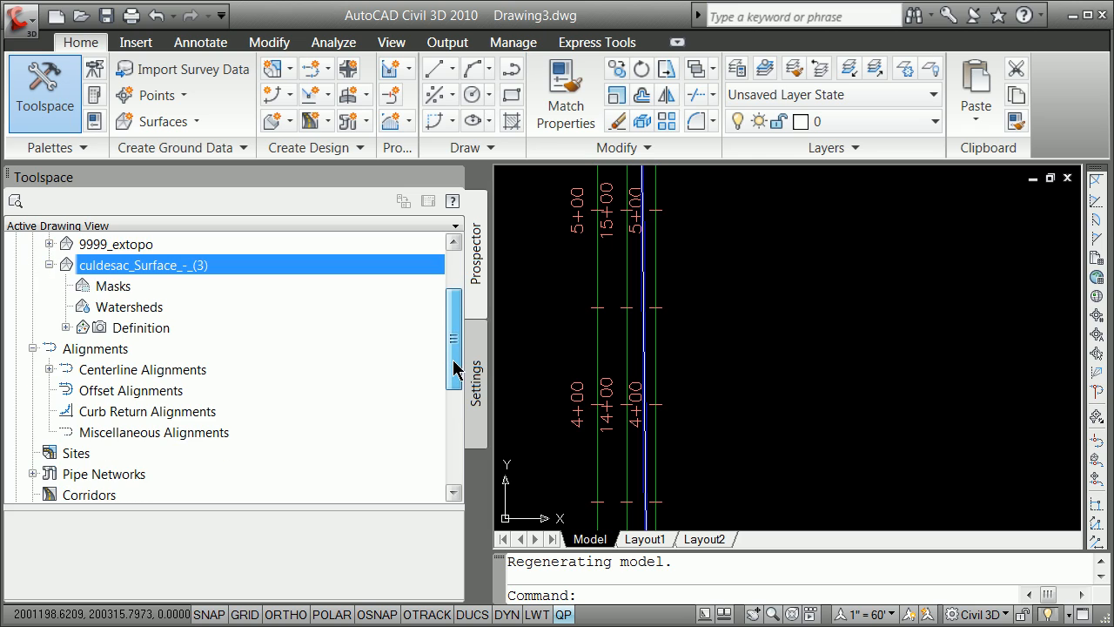
pyautogui.click(33, 349)
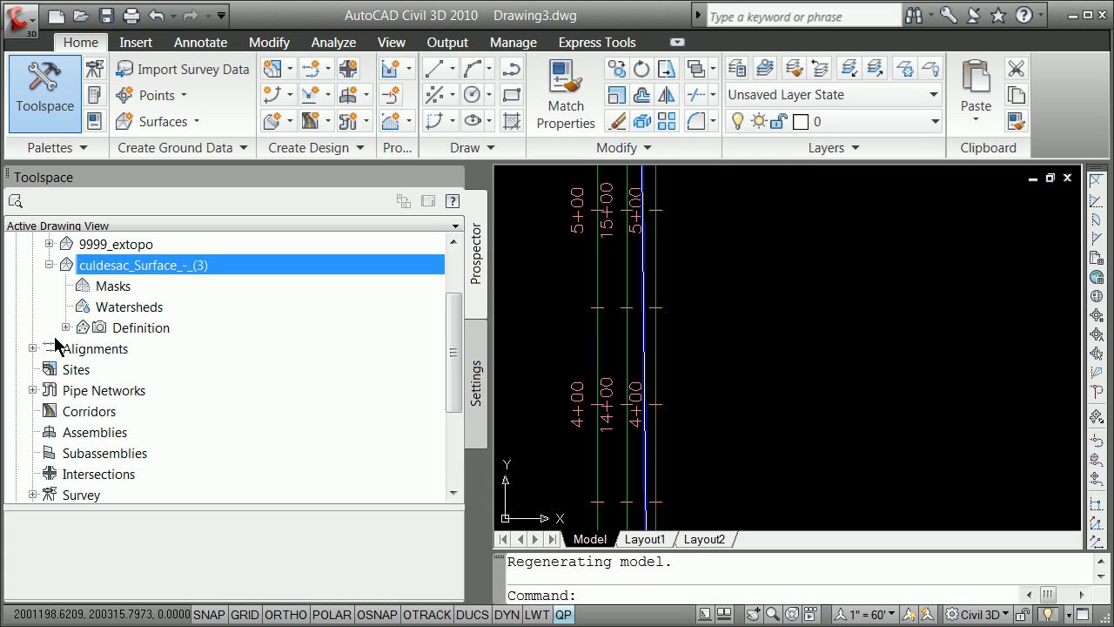
pyautogui.click(33, 348)
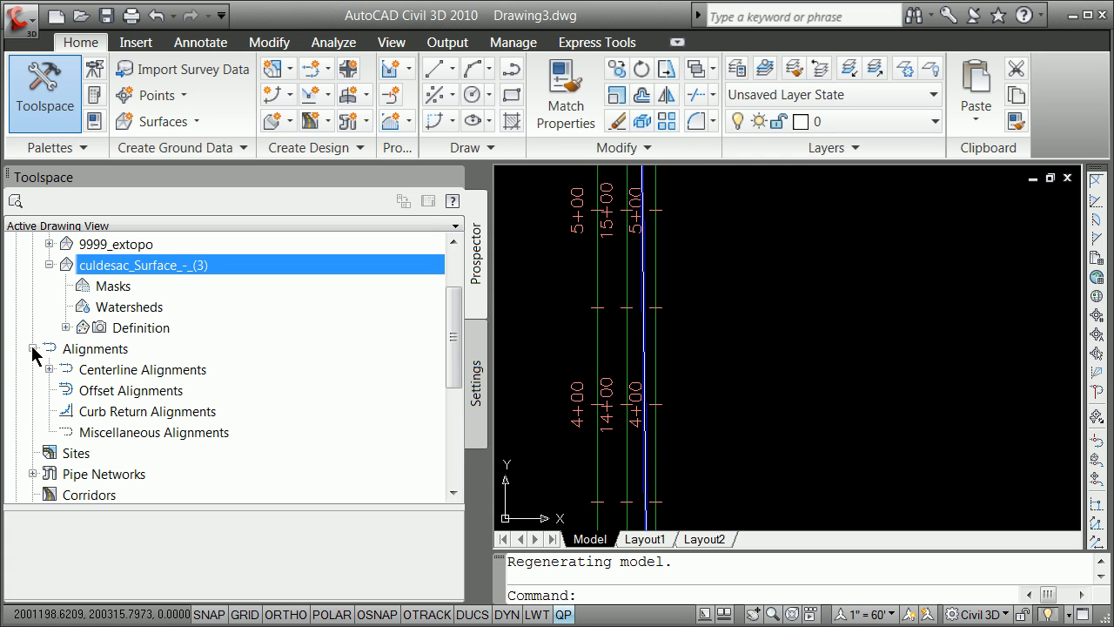
pyautogui.click(49, 370)
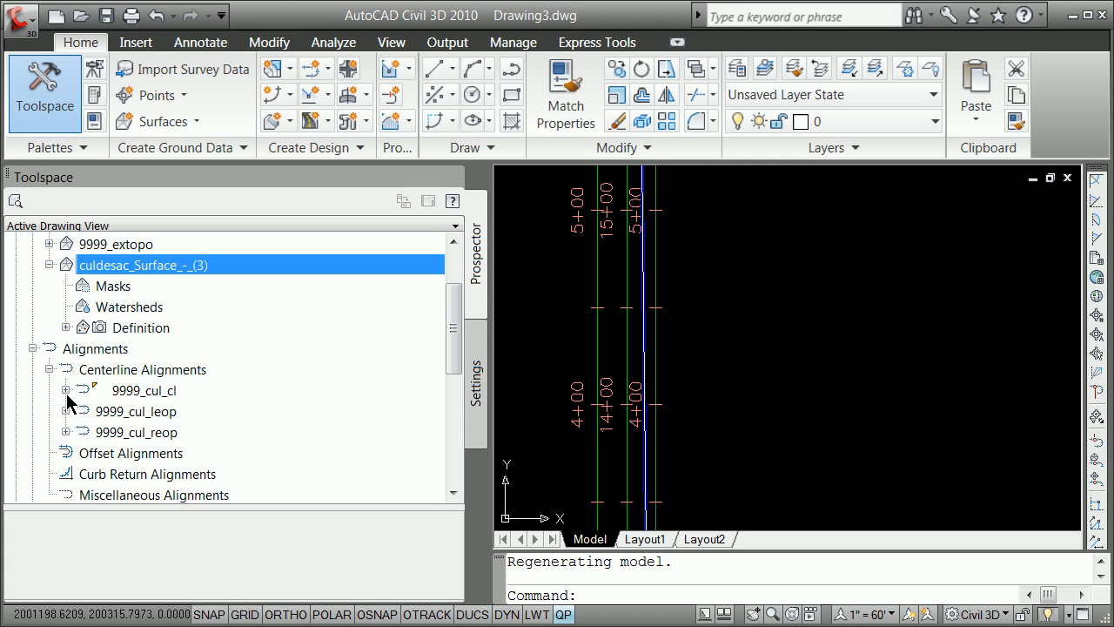
pyautogui.click(67, 390)
pyautogui.click(98, 431)
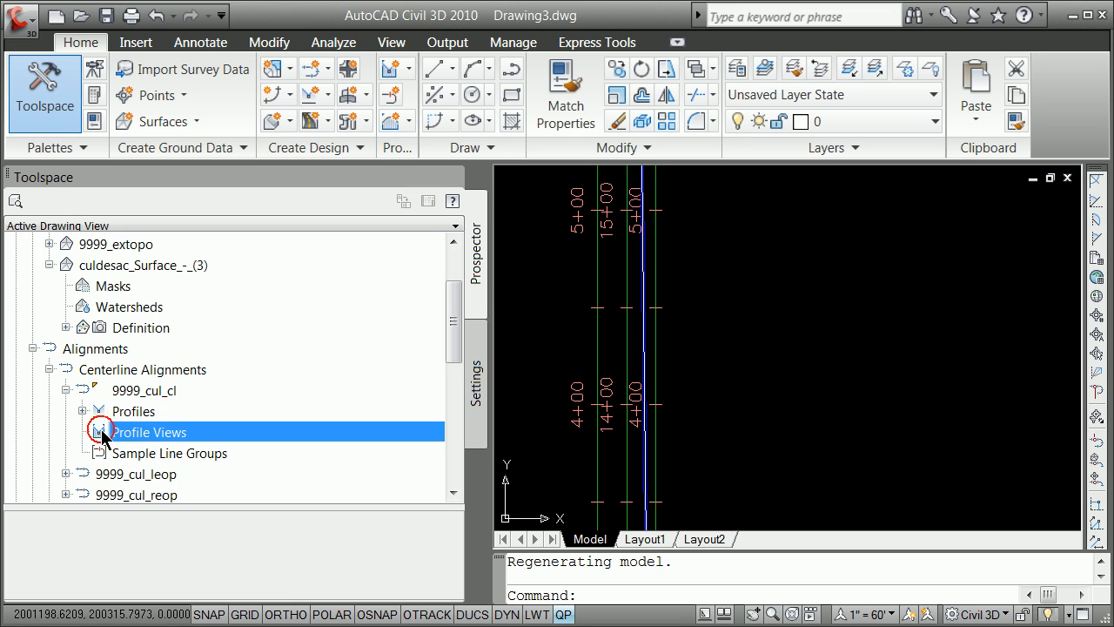
pyautogui.rightClick(128, 437)
pyautogui.click(158, 445)
# List the profiles stored under alignment 9999_cul_cl and collapse its branch again
pyautogui.click(82, 411)
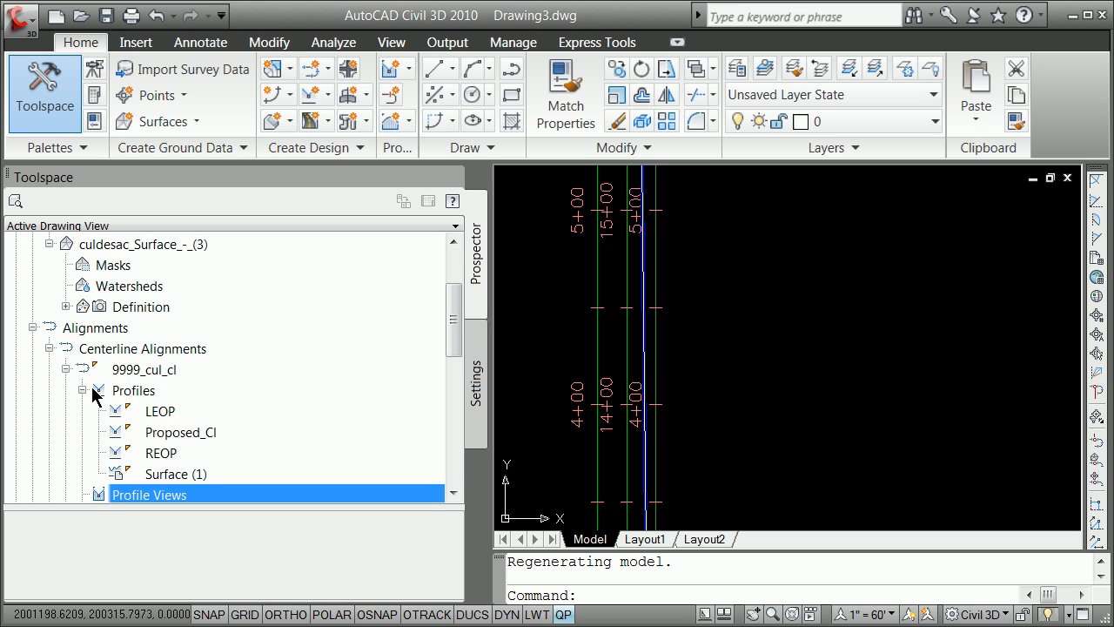
pyautogui.click(82, 390)
pyautogui.click(65, 369)
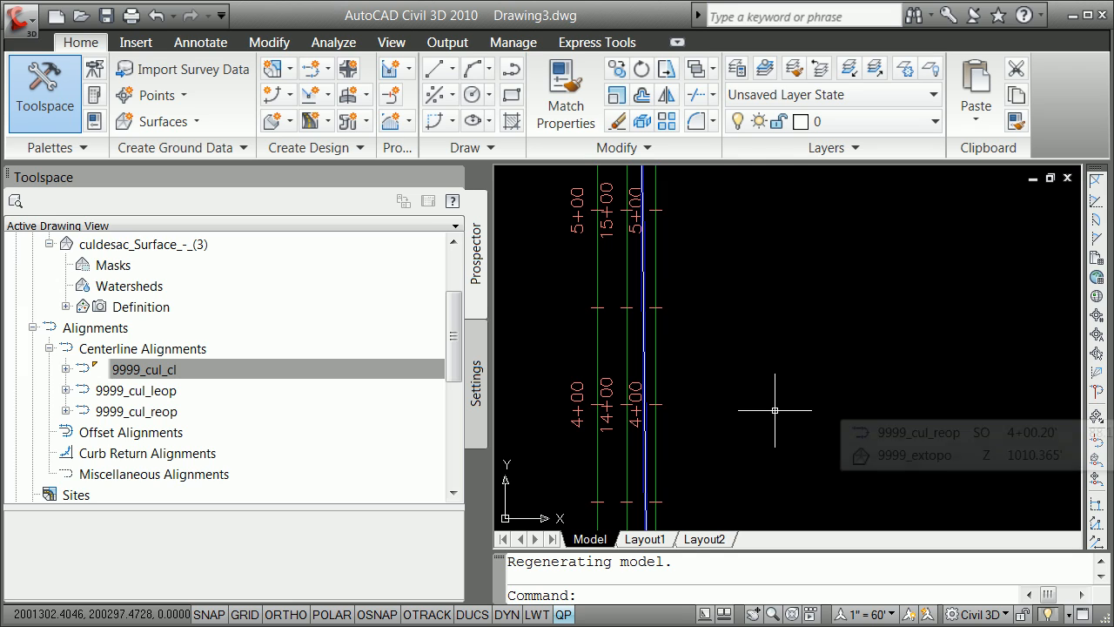
# Review the part properties of the storm pipe running past station 15+00, and close them unchanged
pyautogui.moveTo(784, 401)
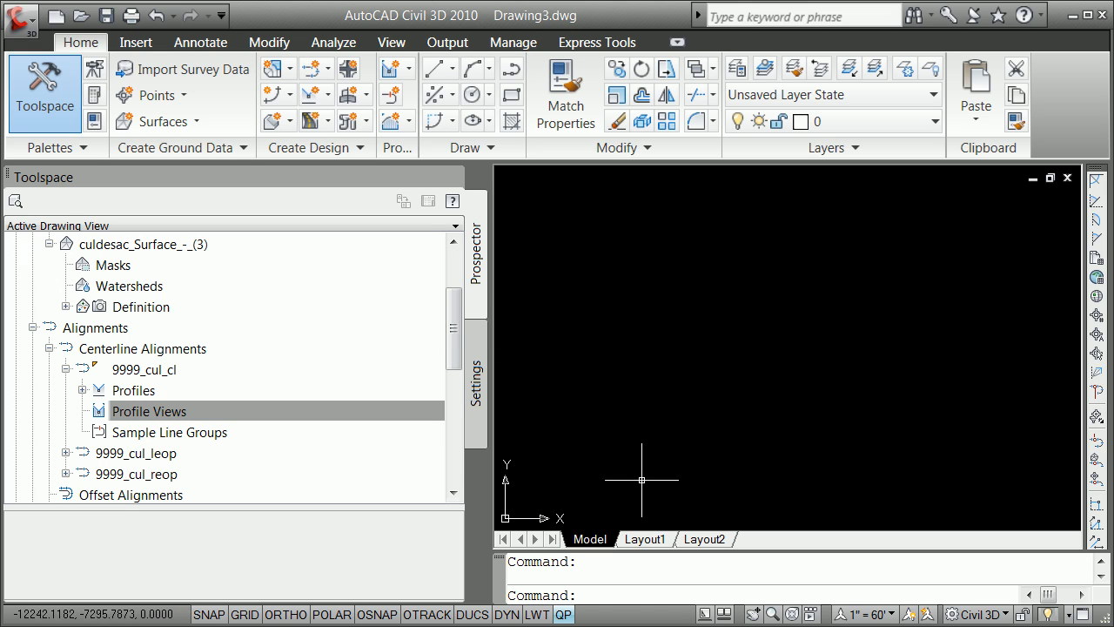
pyautogui.click(648, 466)
pyautogui.press('Escape')
pyautogui.write('z')
pyautogui.press('Return')
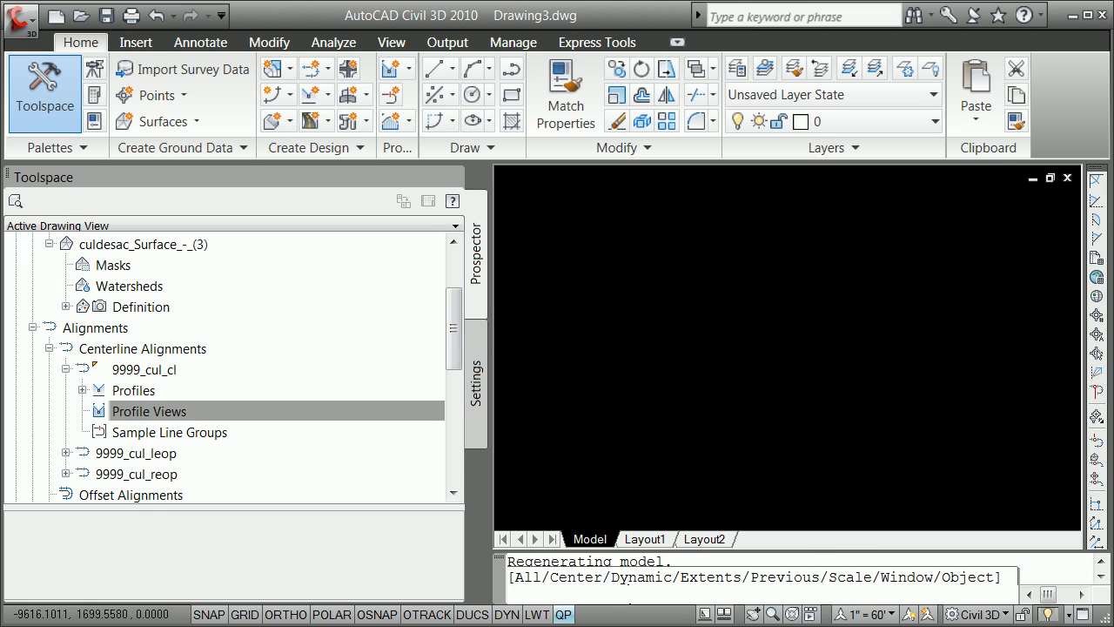
pyautogui.write('e')
pyautogui.press('Return')
pyautogui.scroll(8, 800, 333)
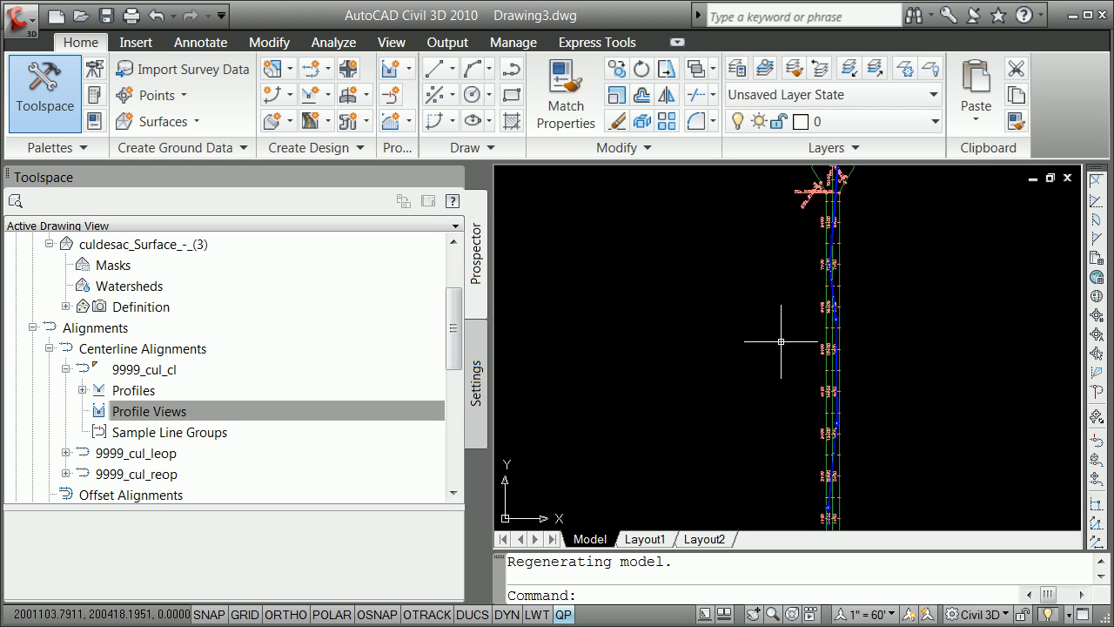
pyautogui.scroll(-3, 864, 275)
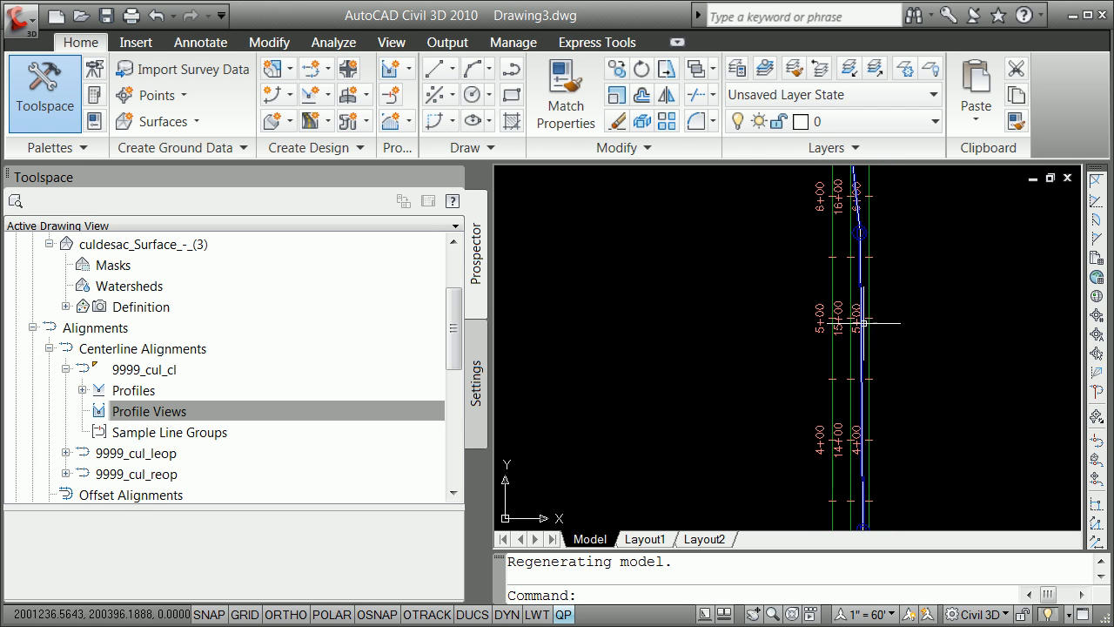
pyautogui.click(855, 267)
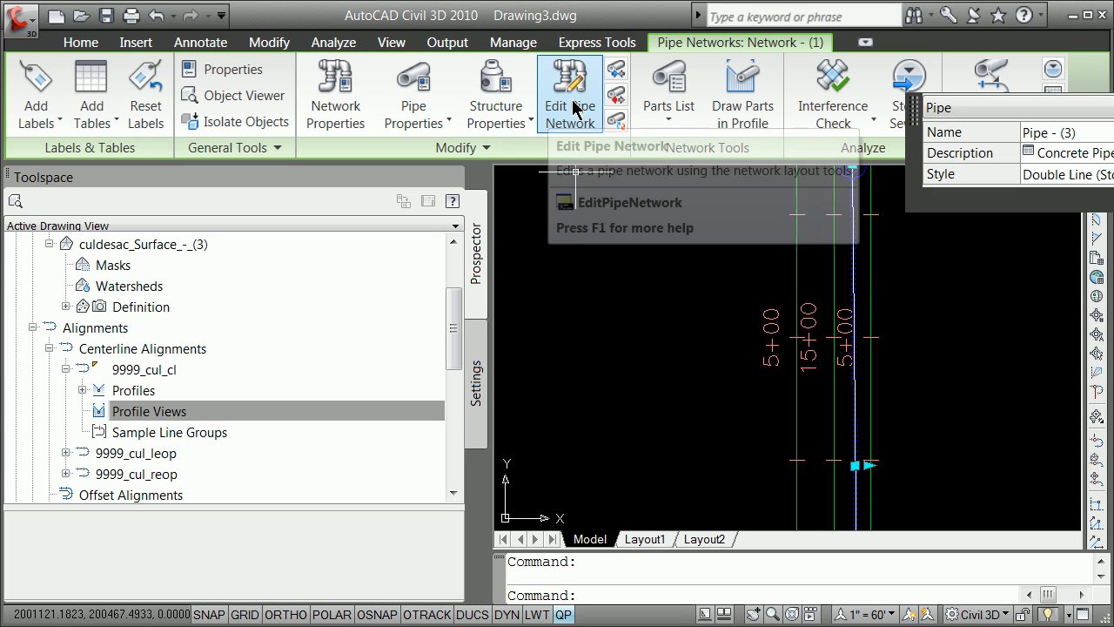
pyautogui.click(416, 87)
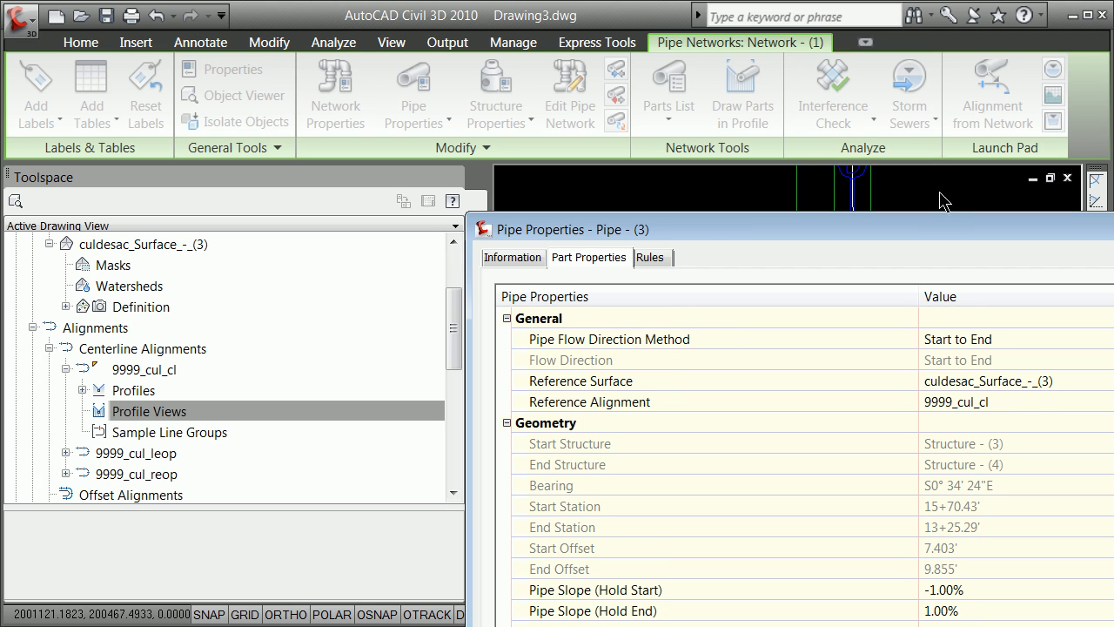
pyautogui.moveTo(942, 233); pyautogui.dragTo(548, 53)
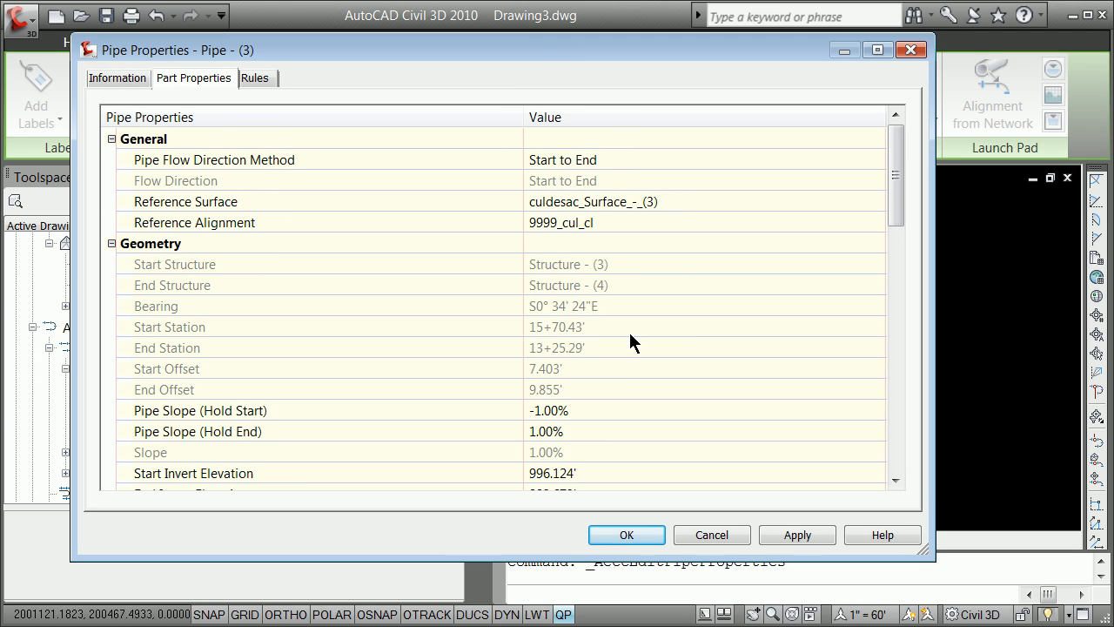
pyautogui.click(910, 50)
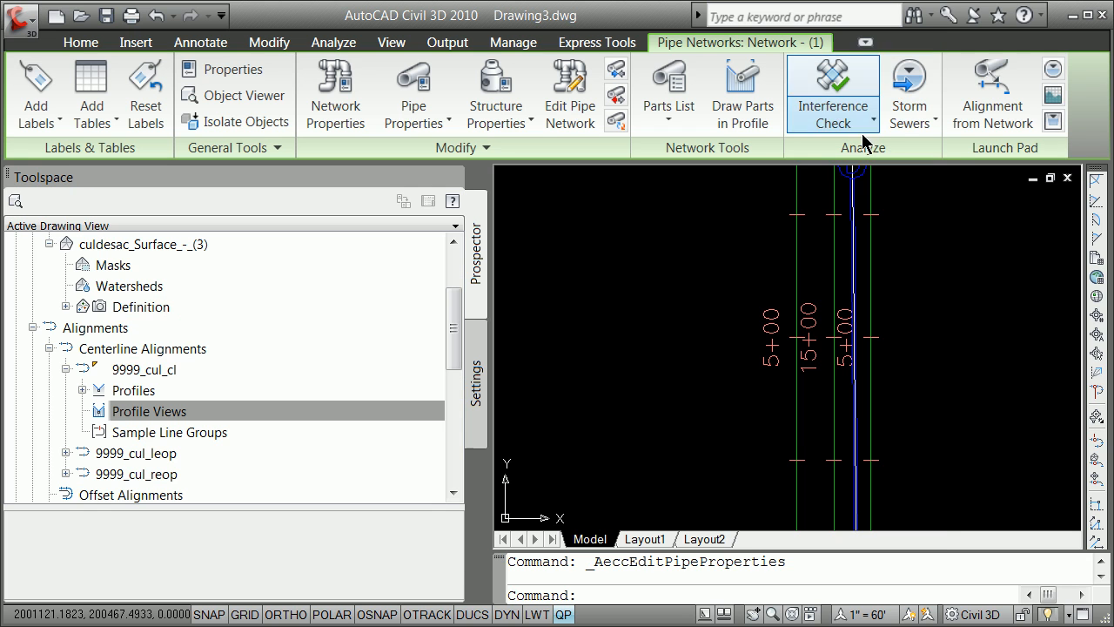
# Review the part properties of the structure between stations 15+00 and 16+00, and close them unchanged
pyautogui.scroll(3, 838, 189)
pyautogui.click(841, 182)
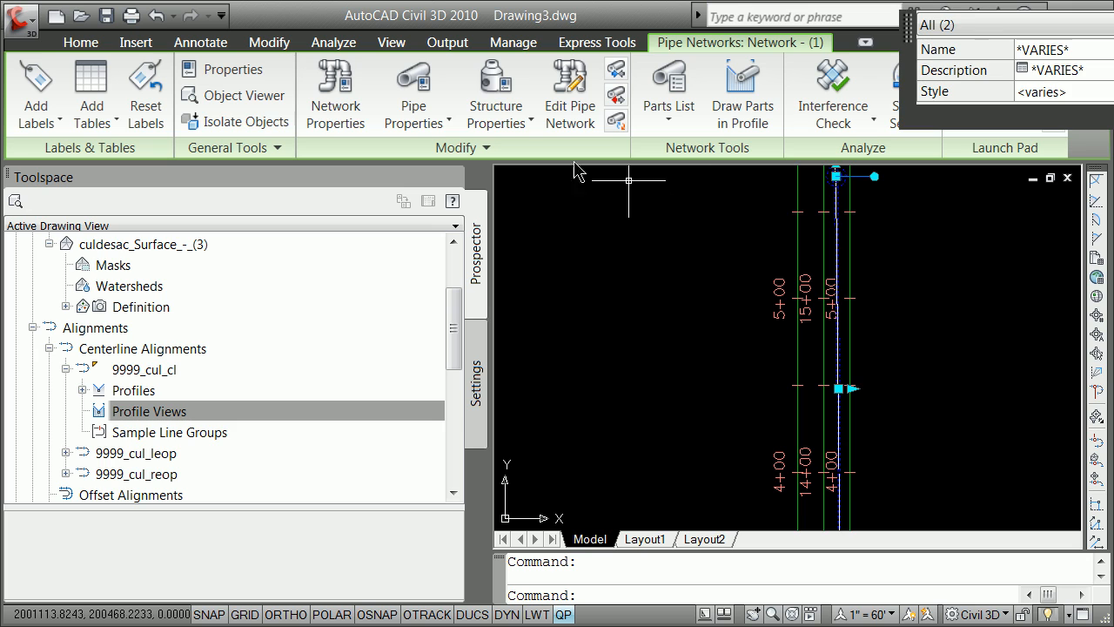
pyautogui.click(498, 122)
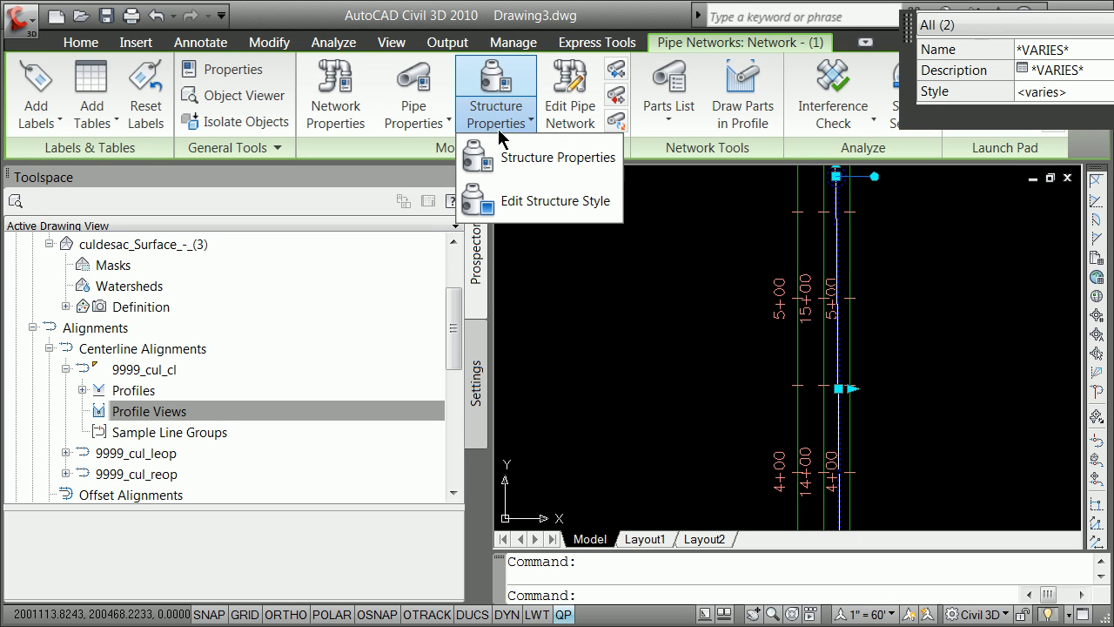
pyautogui.click(511, 157)
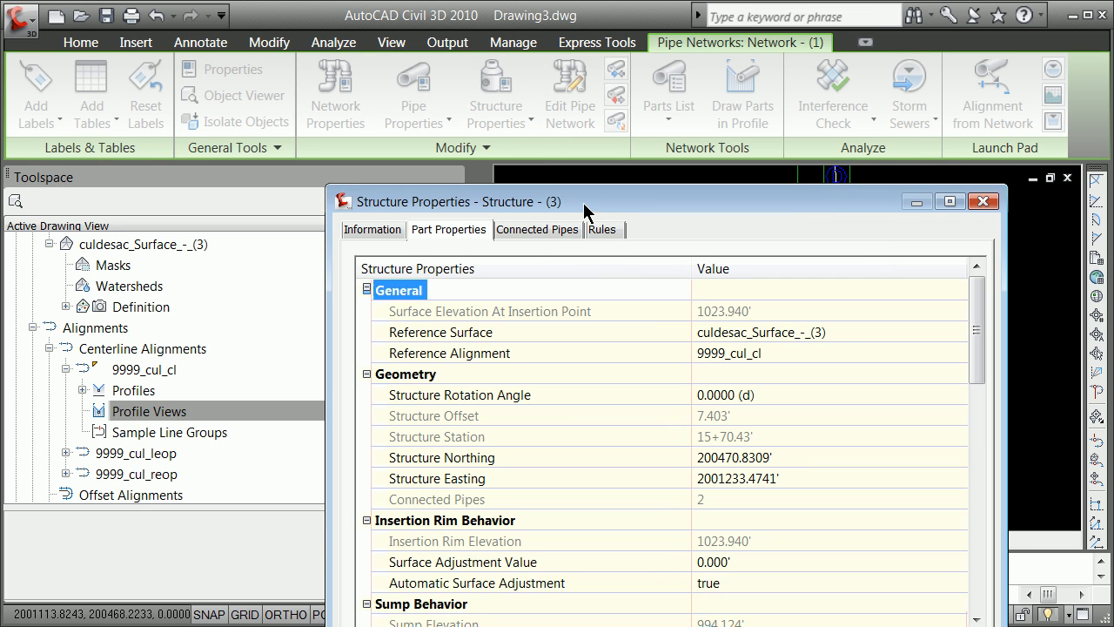
pyautogui.moveTo(585, 212); pyautogui.dragTo(510, 105)
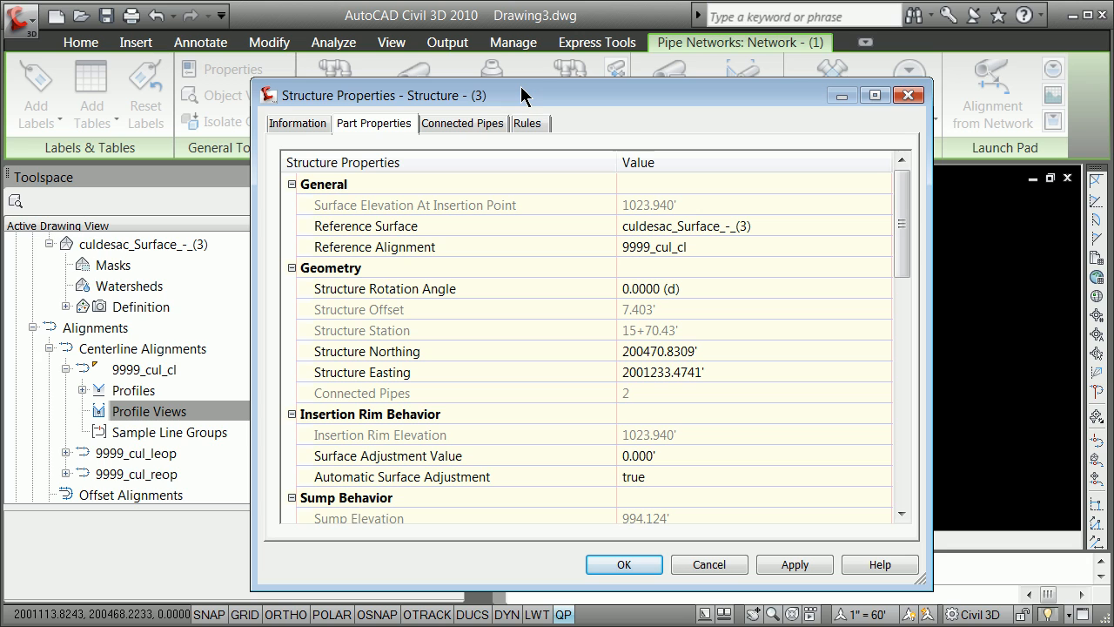
pyautogui.click(903, 98)
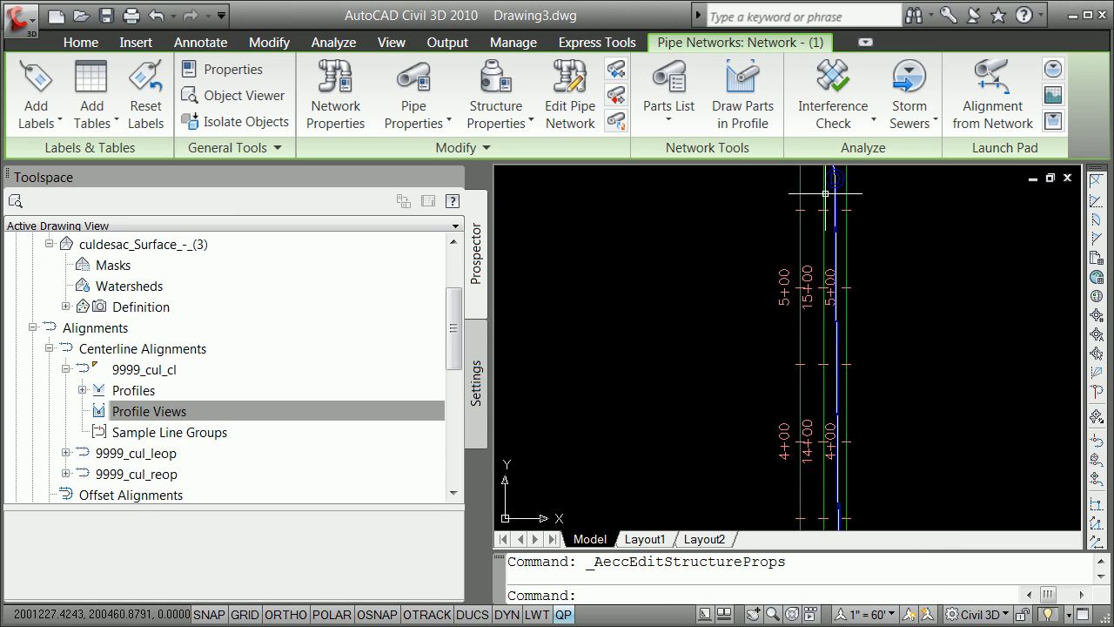
# Look through the parts list commands available for the pipe network without running any of them
pyautogui.scroll(-8, 825, 194)
pyautogui.scroll(7, 825, 180)
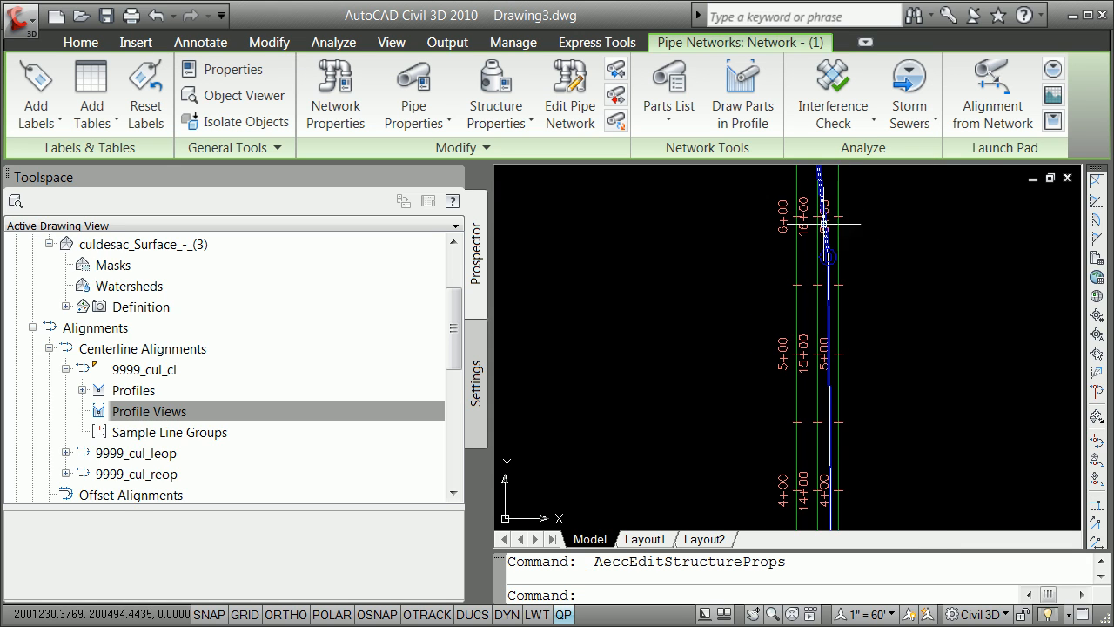
pyautogui.scroll(6, 829, 249)
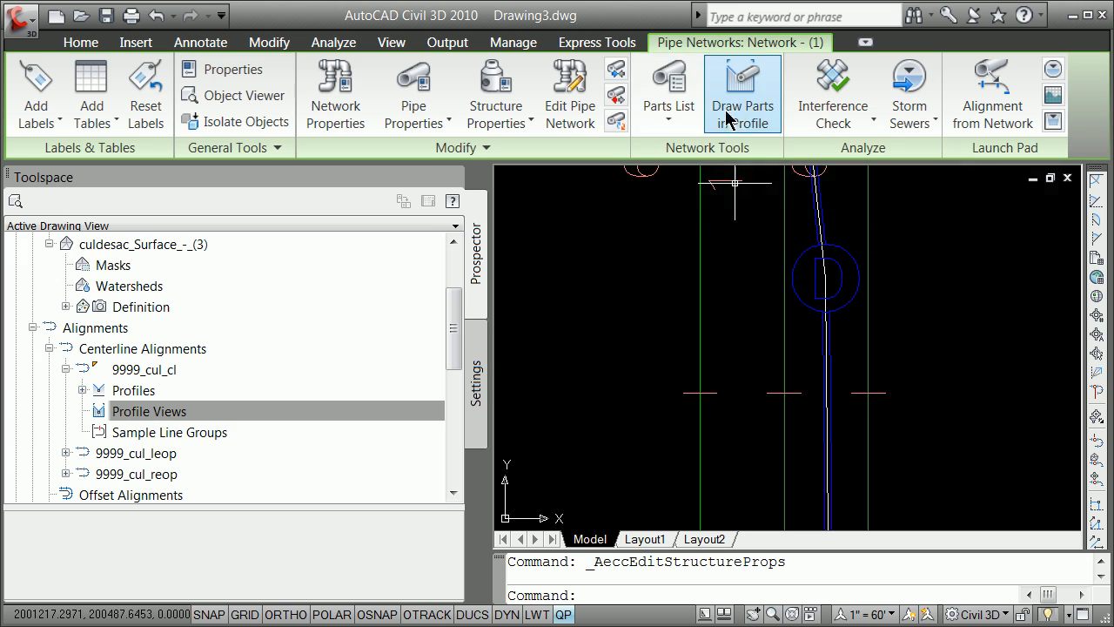
pyautogui.click(674, 125)
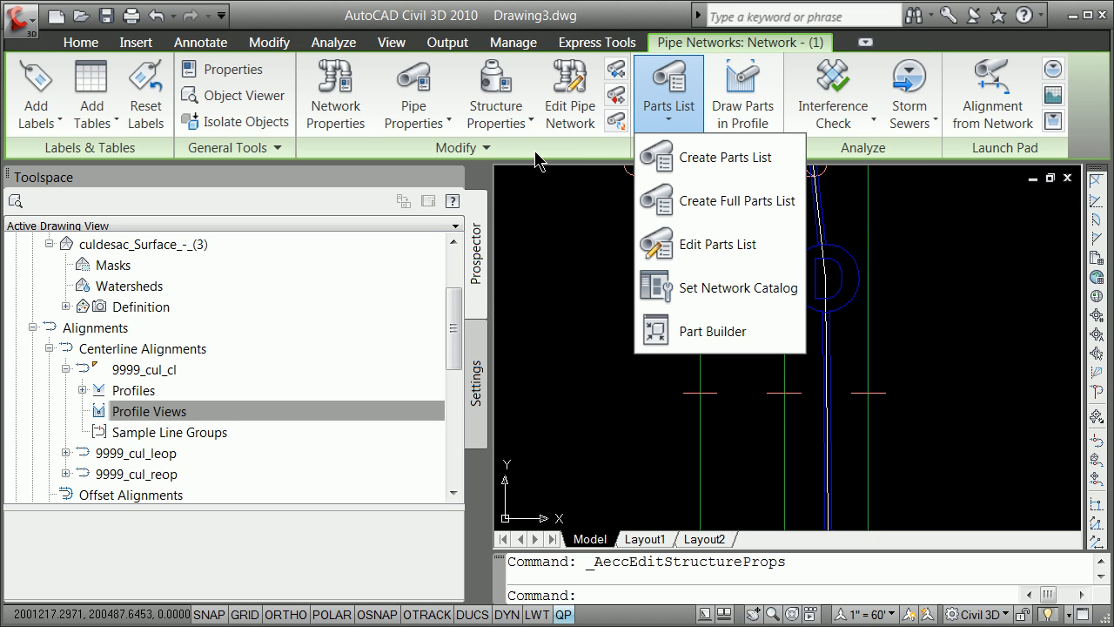
pyautogui.click(560, 216)
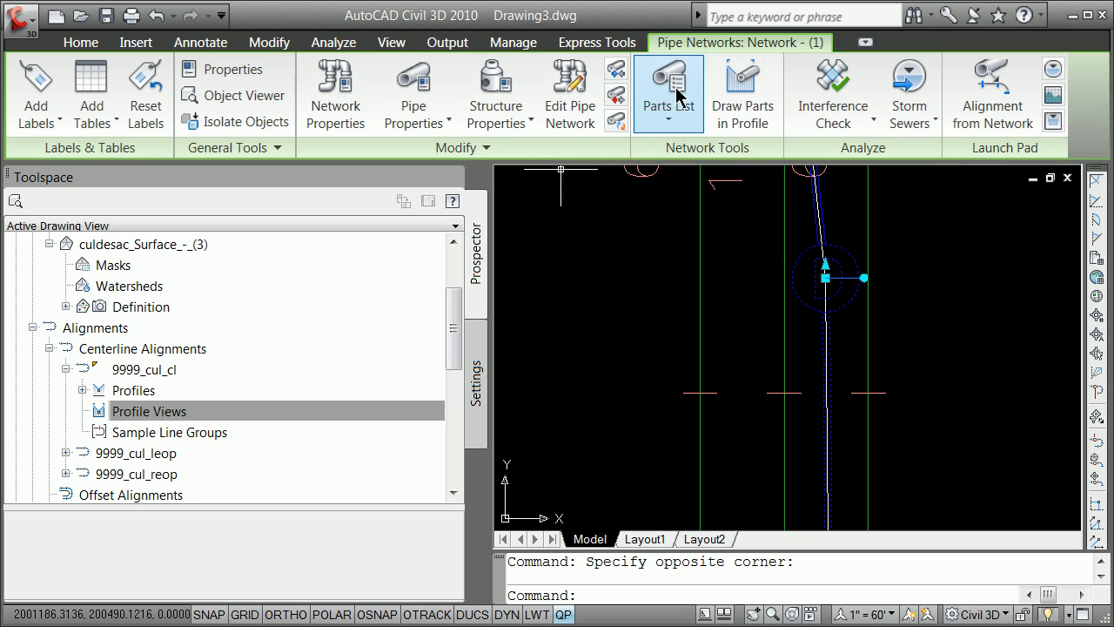
pyautogui.click(670, 123)
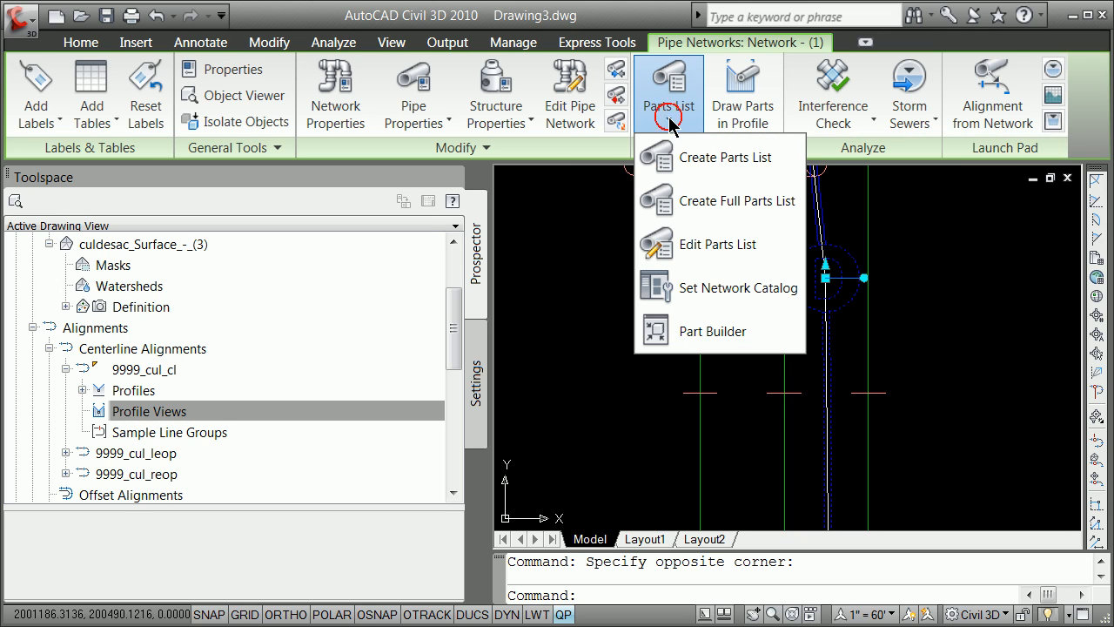
pyautogui.click(579, 242)
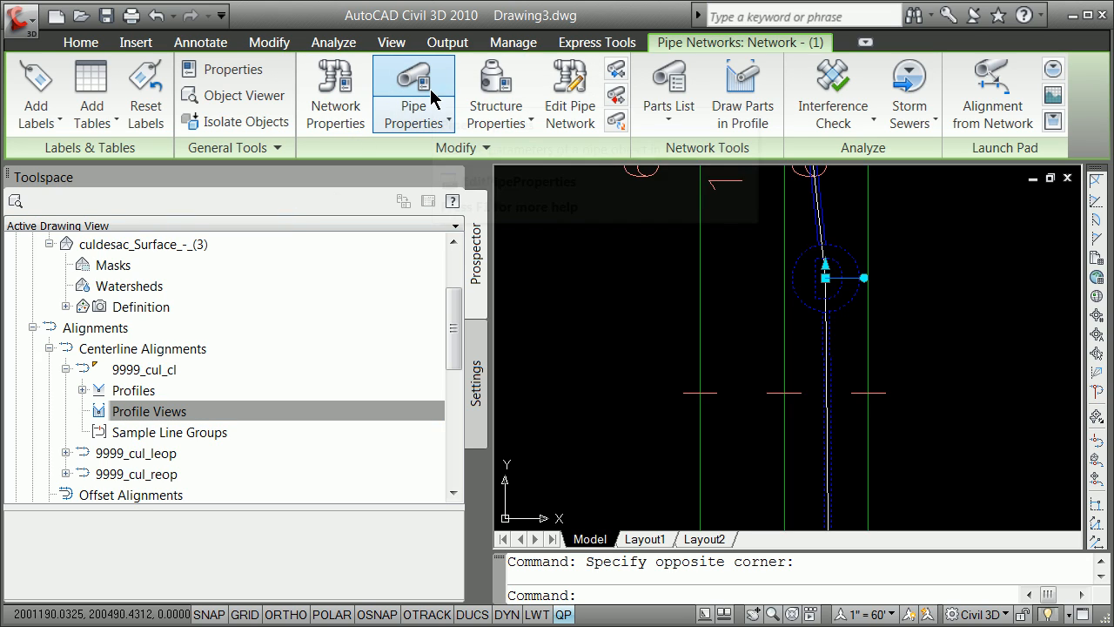
# Review the section and general information in the properties of Network - (1), and close them unchanged
pyautogui.click(344, 85)
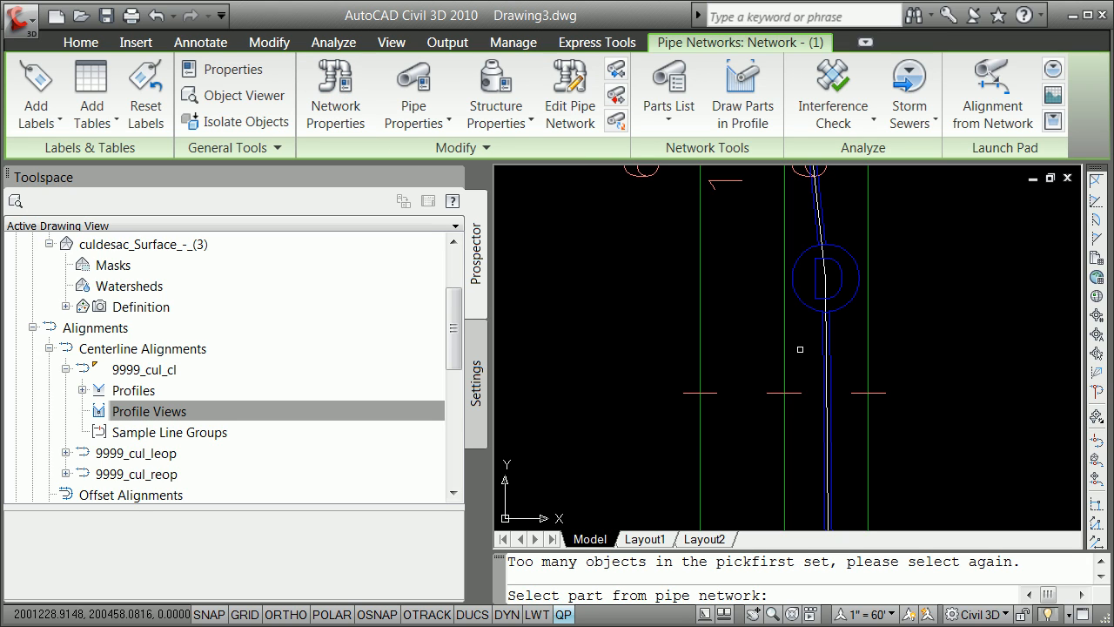
pyautogui.click(819, 330)
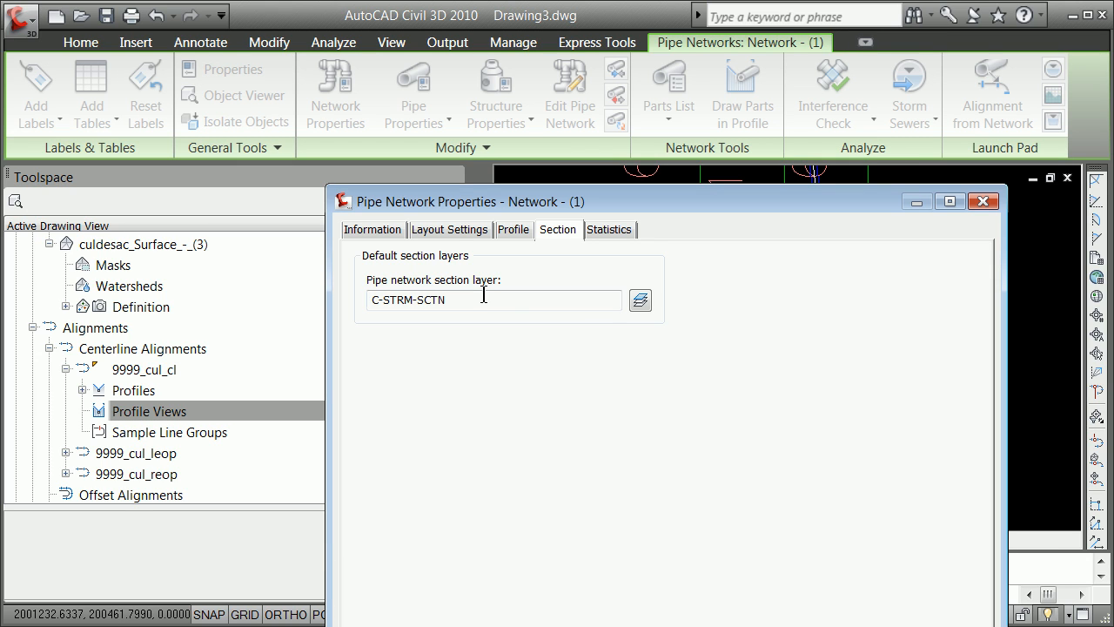
pyautogui.click(451, 231)
pyautogui.click(391, 231)
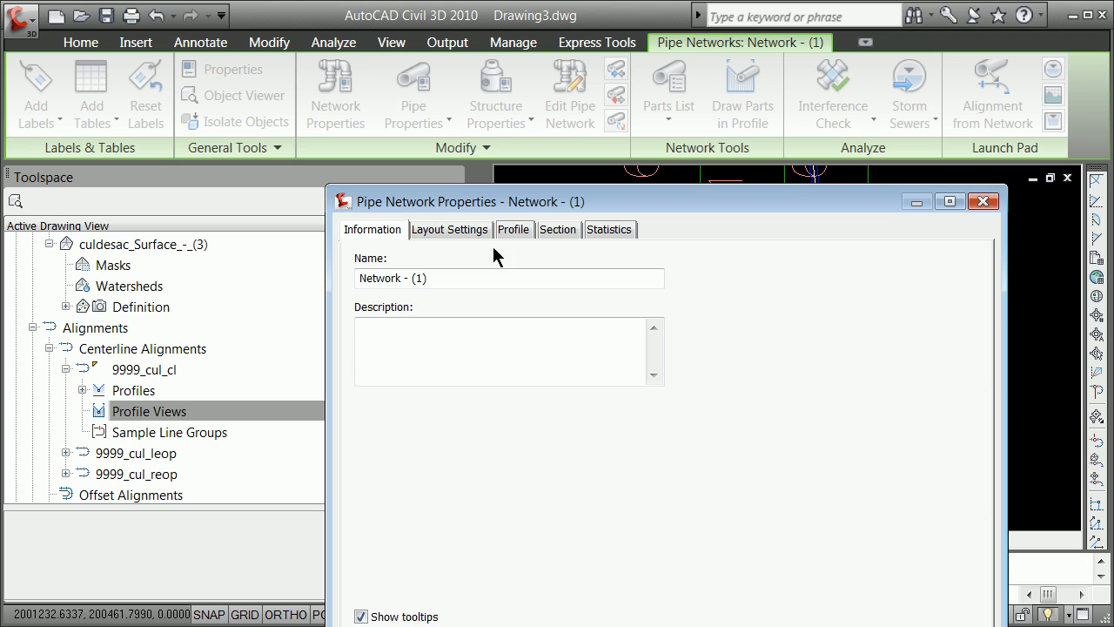
pyautogui.click(981, 202)
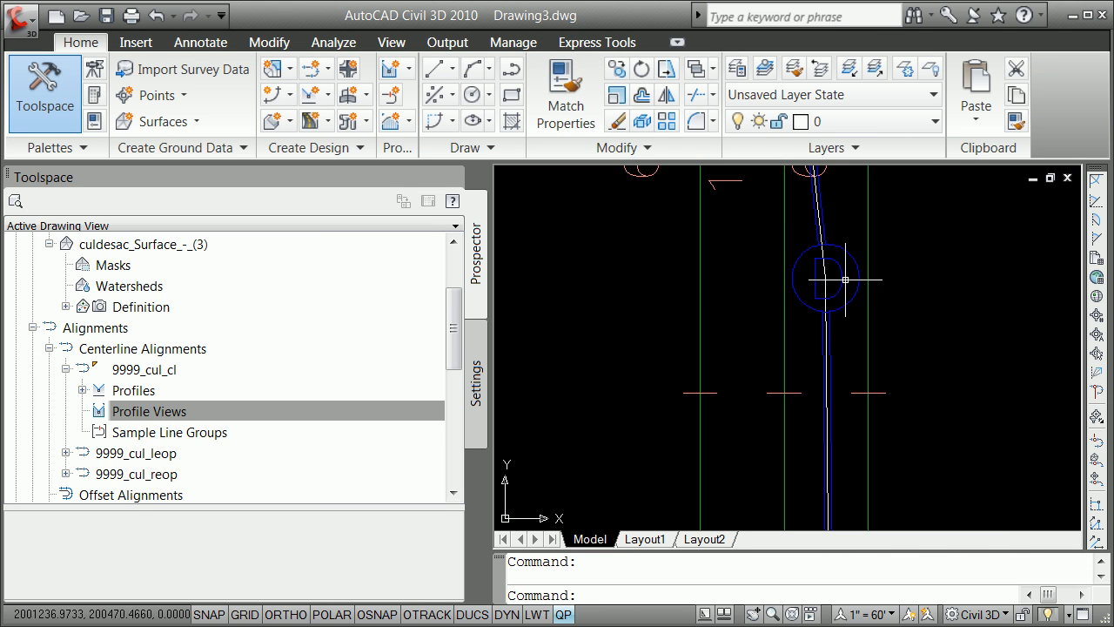
# Open Network - (1) for layout editing from its storm pipe and set it to draw structures only
pyautogui.click(823, 226)
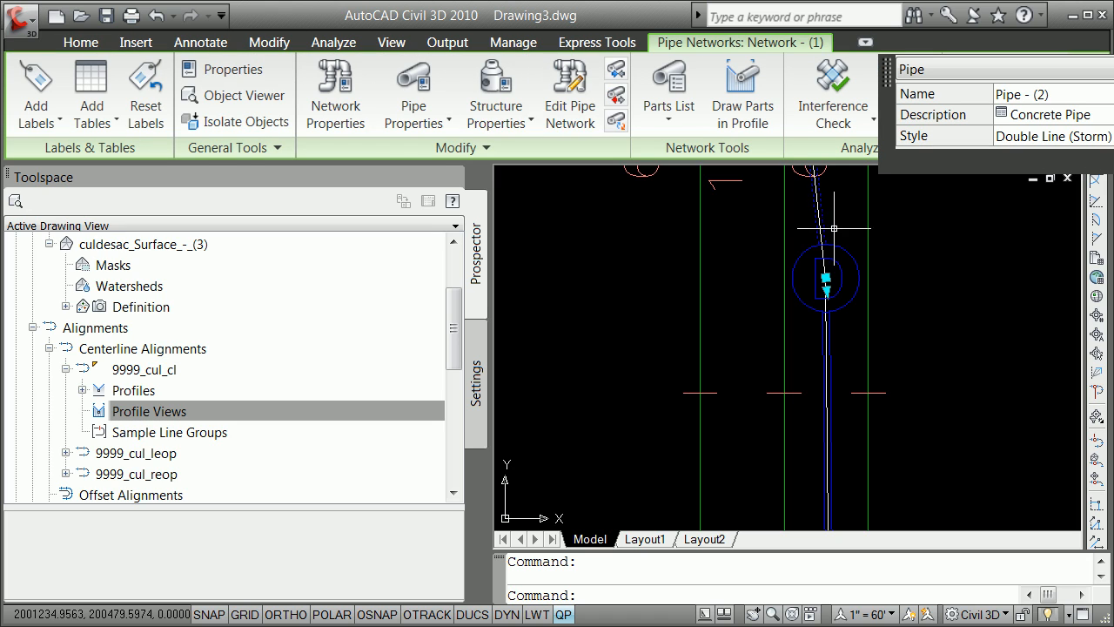
pyautogui.click(592, 120)
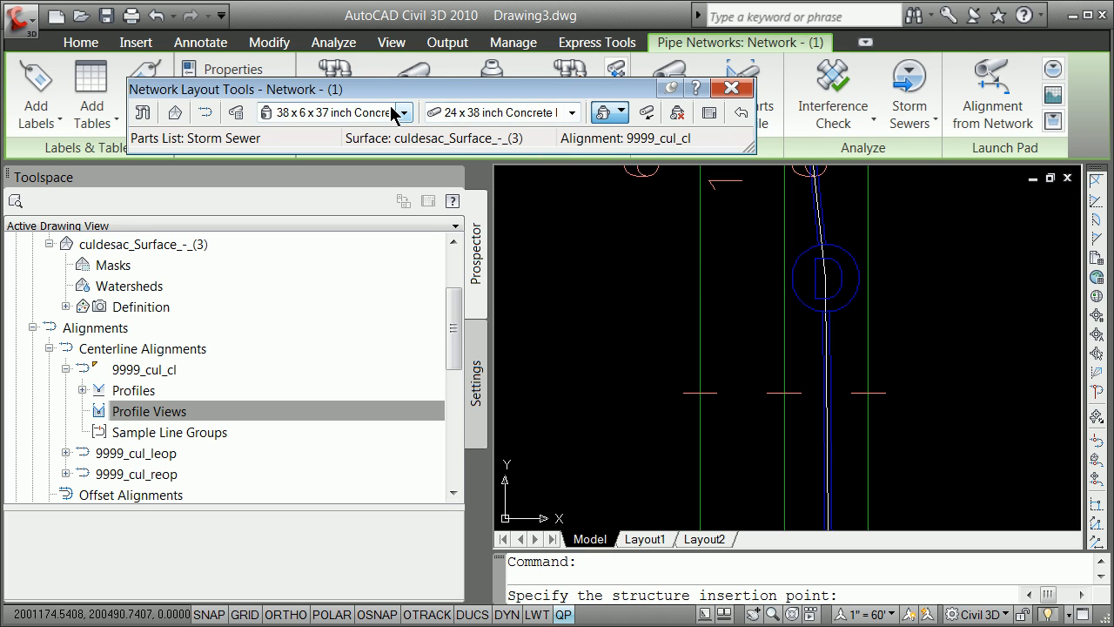
pyautogui.click(622, 113)
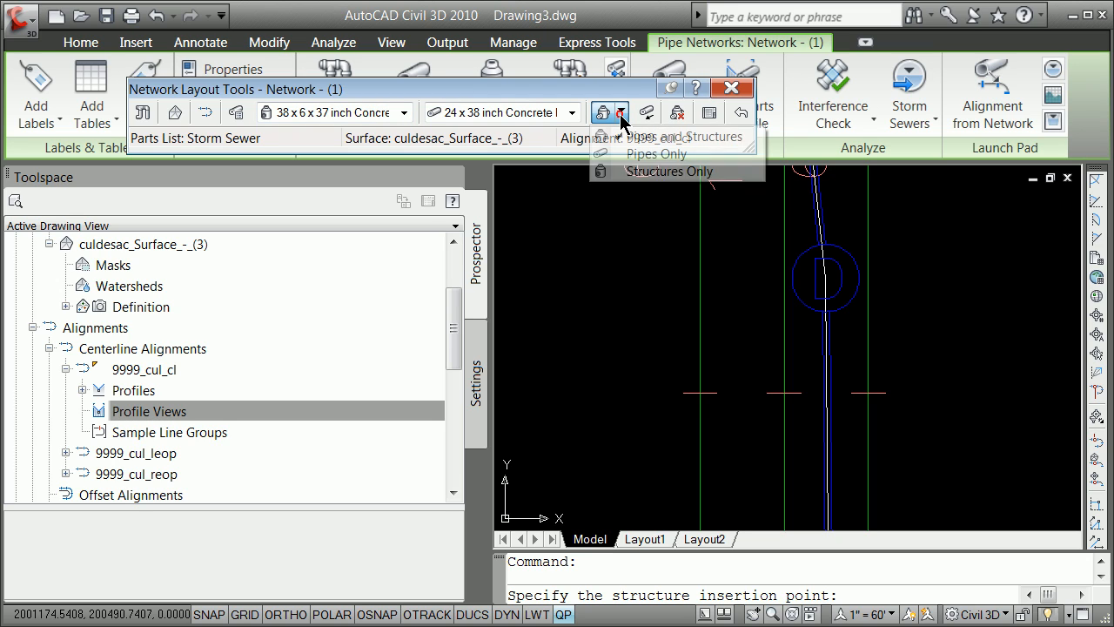
pyautogui.click(644, 171)
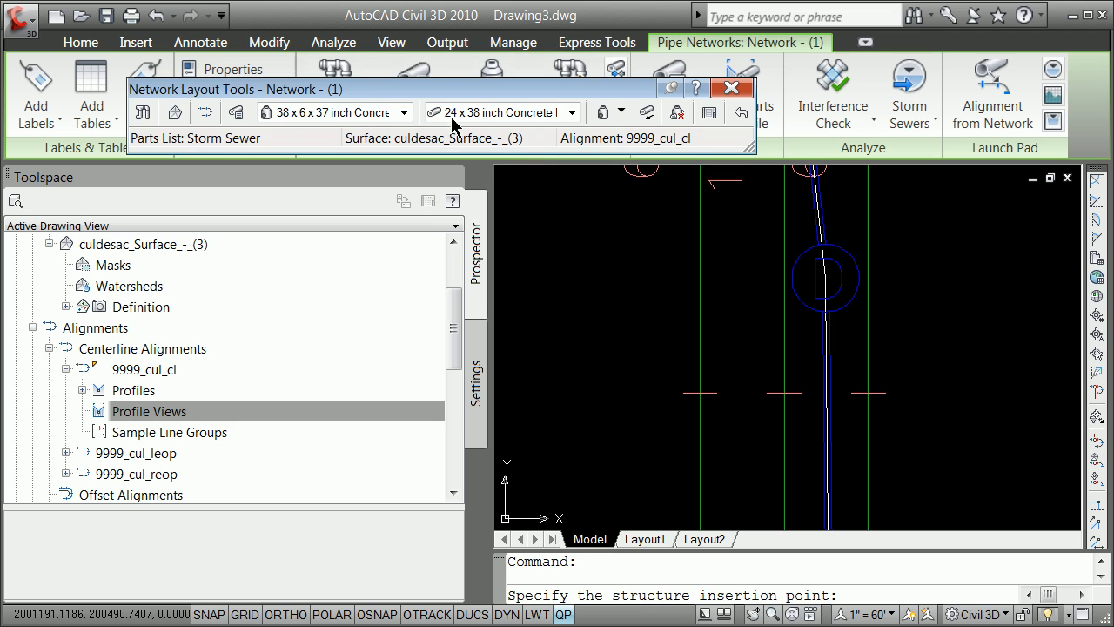
# Place a 15 x 15 Rect Structure on the edge alignment west of the existing storm structure between stations 15+00 and 16+00
pyautogui.click(405, 113)
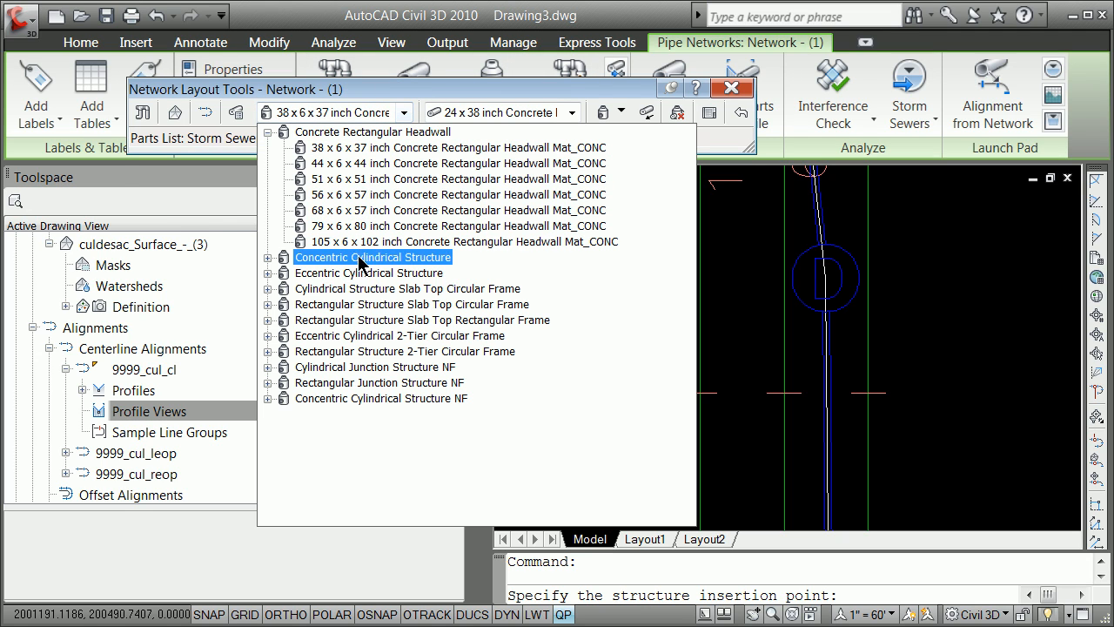
pyautogui.click(269, 305)
pyautogui.click(322, 319)
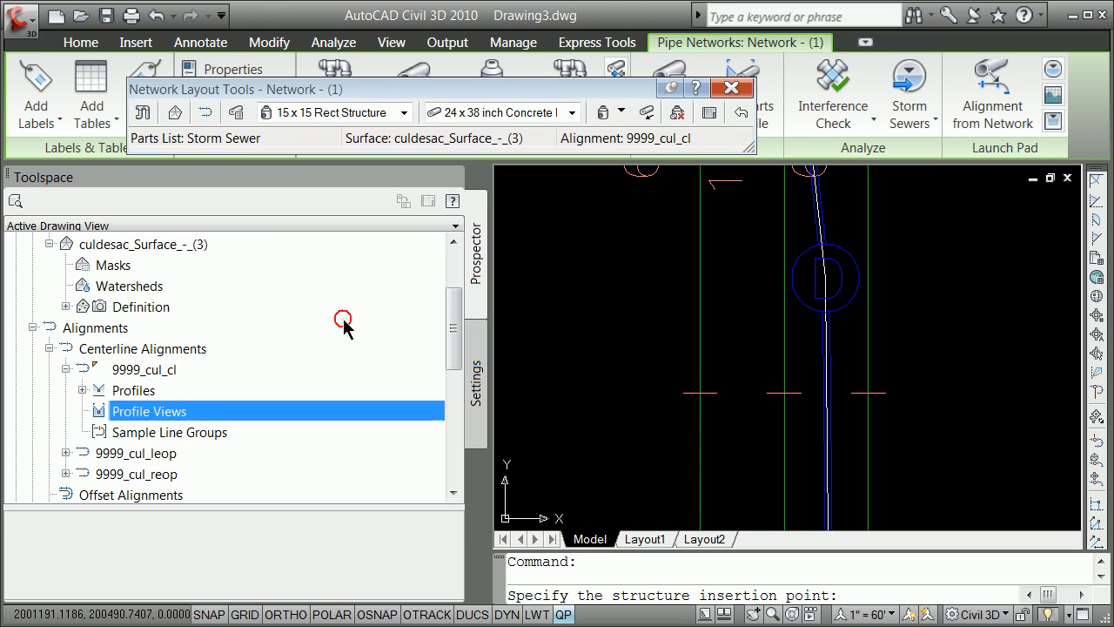
pyautogui.click(700, 293)
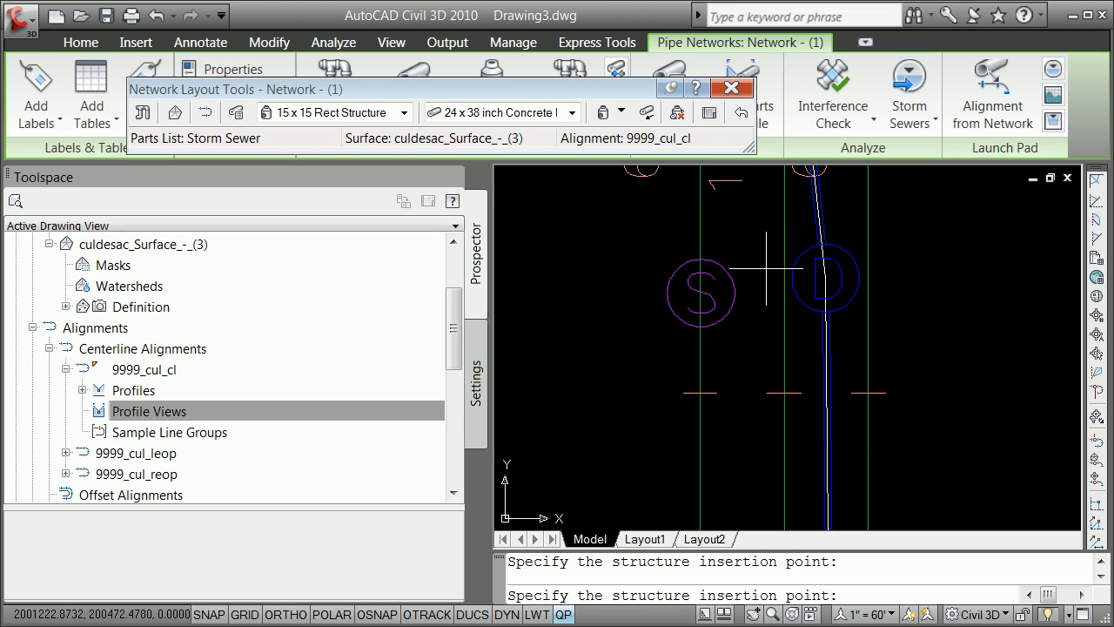
pyautogui.press('Return')
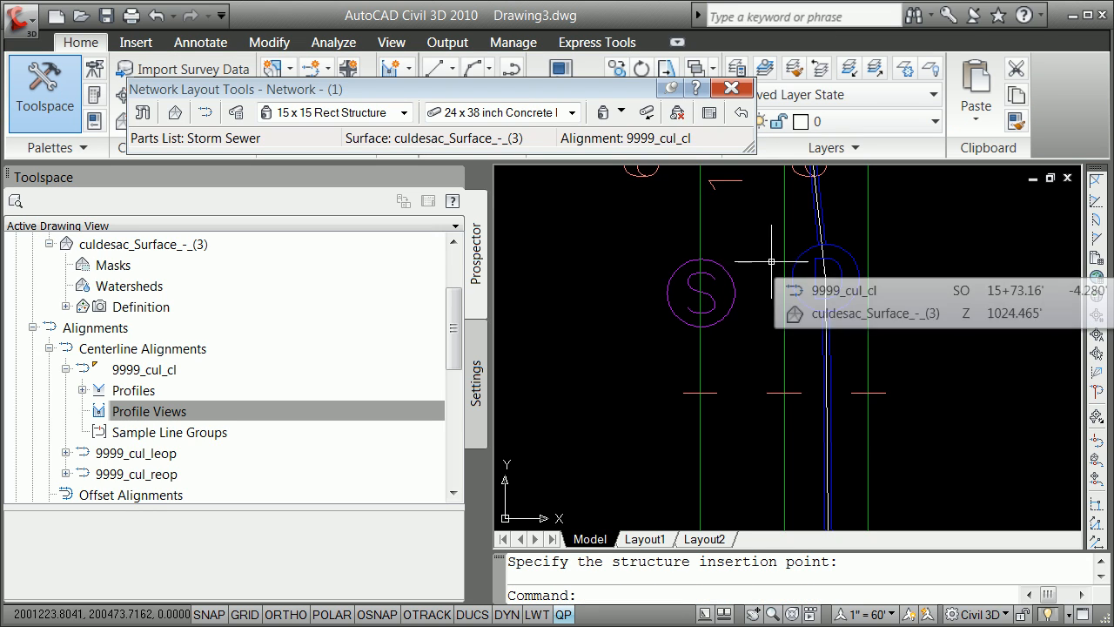
# Connect the new structure to the existing storm structure with a 15 inch Concrete Pipe, using pipes only, and close the network layout tools
pyautogui.click(624, 114)
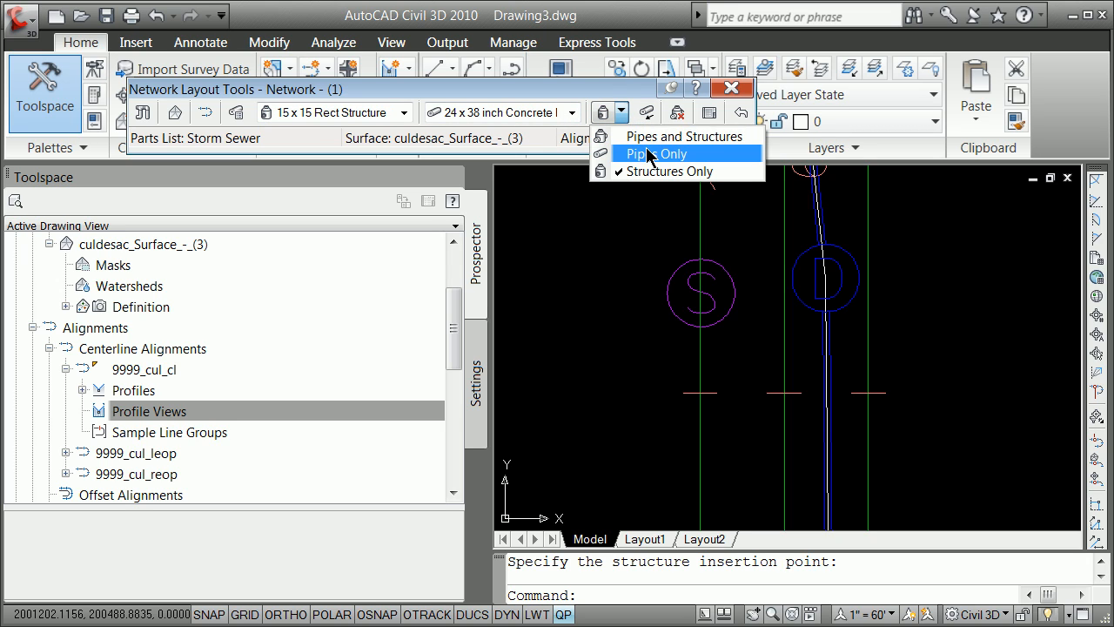
pyautogui.click(649, 154)
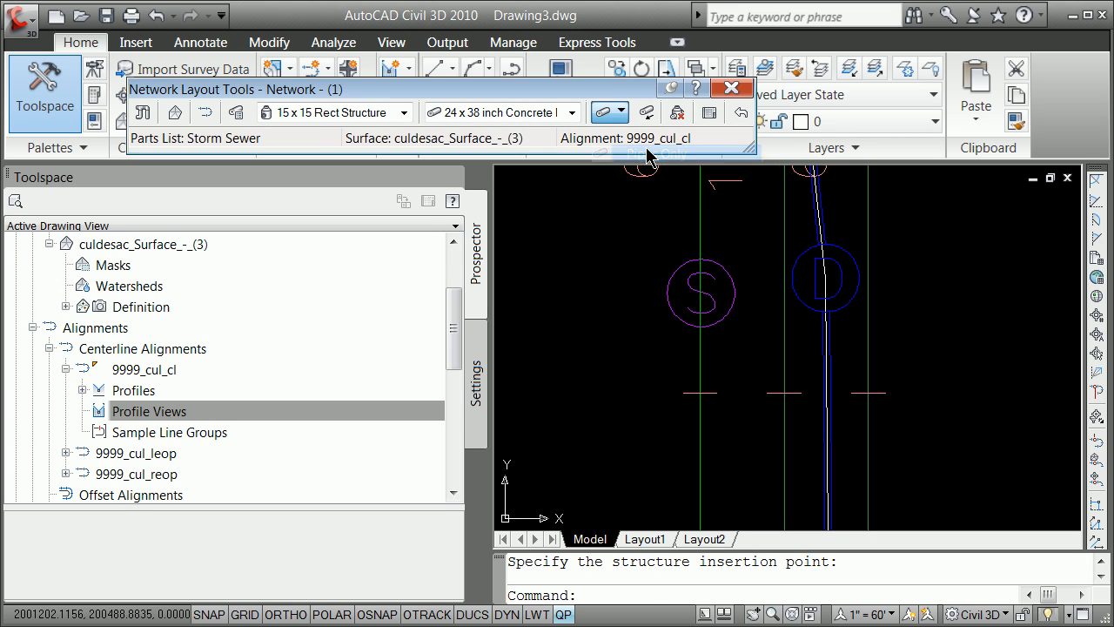
pyautogui.click(573, 116)
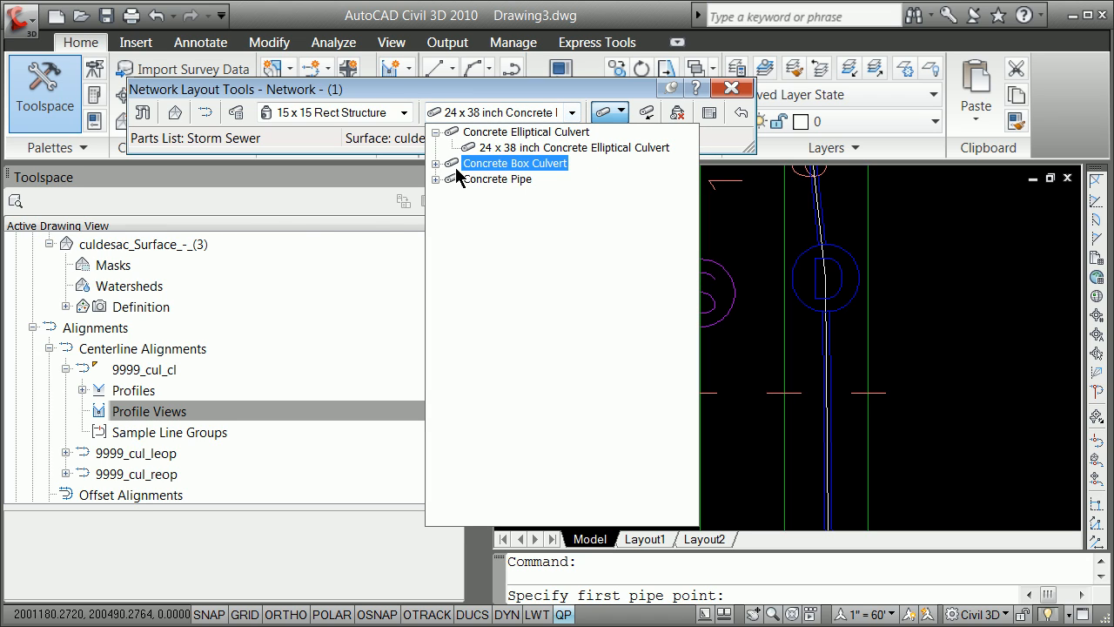
pyautogui.click(436, 179)
pyautogui.click(533, 178)
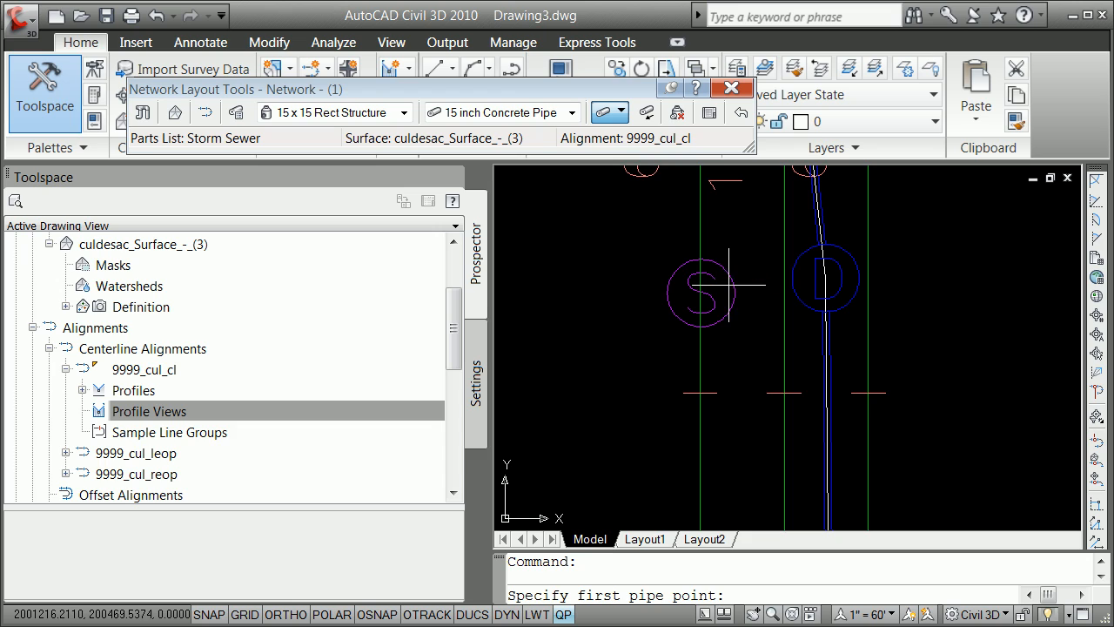
pyautogui.click(732, 285)
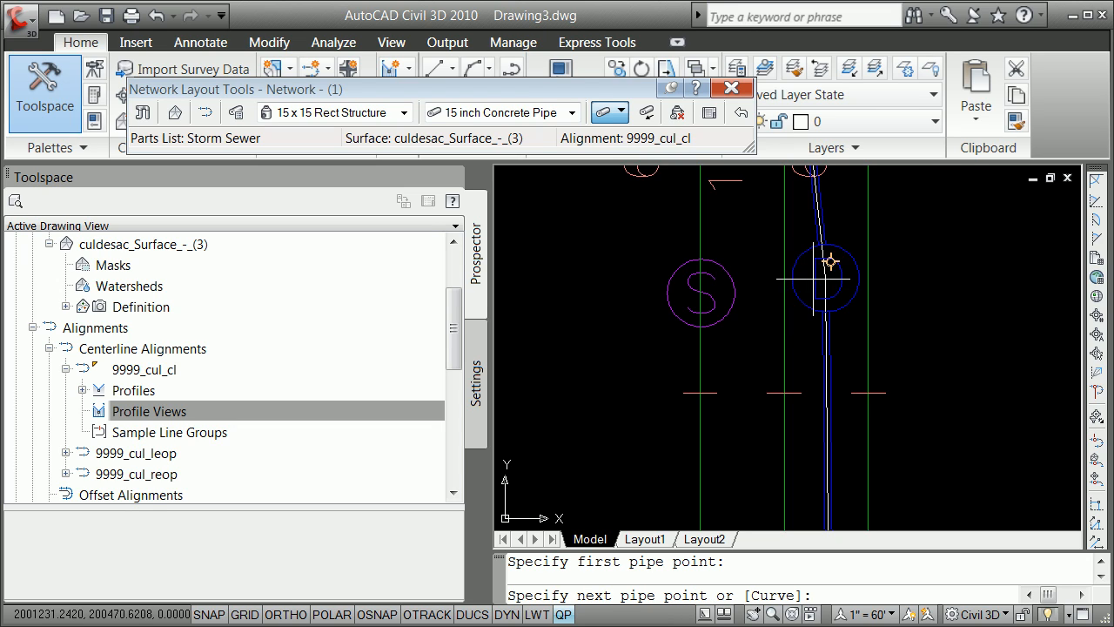
pyautogui.click(811, 260)
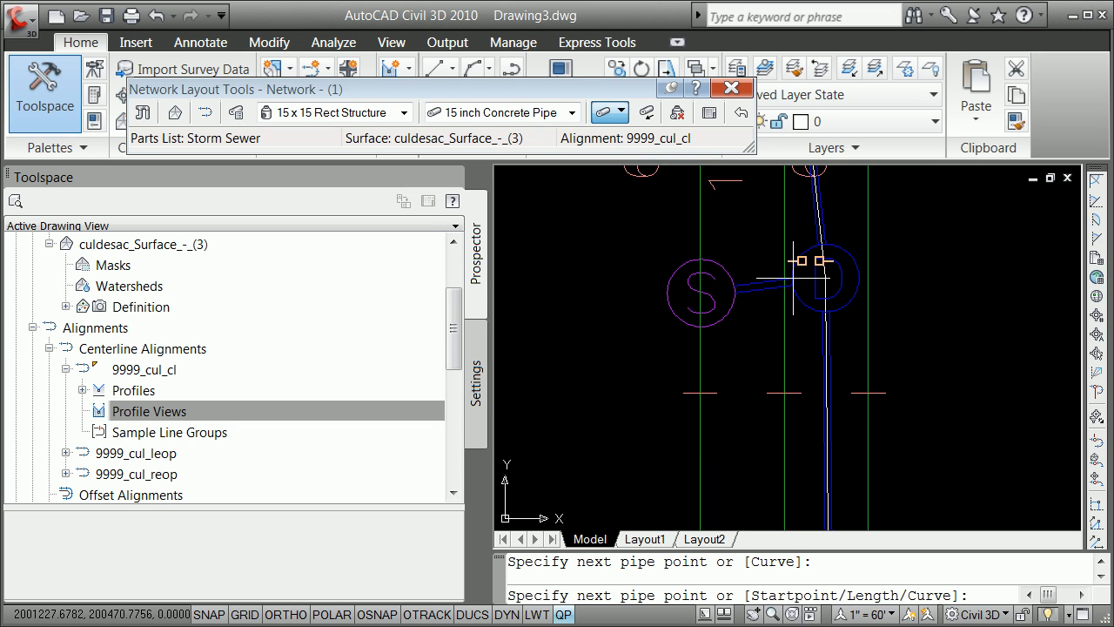
pyautogui.press('Return')
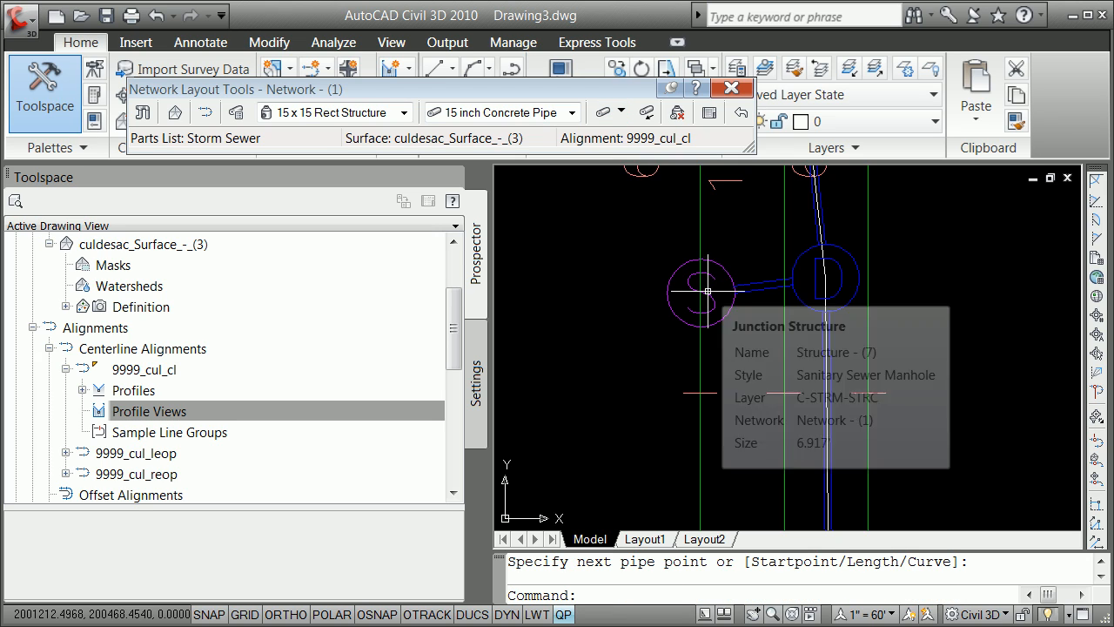
pyautogui.scroll(-5, 826, 322)
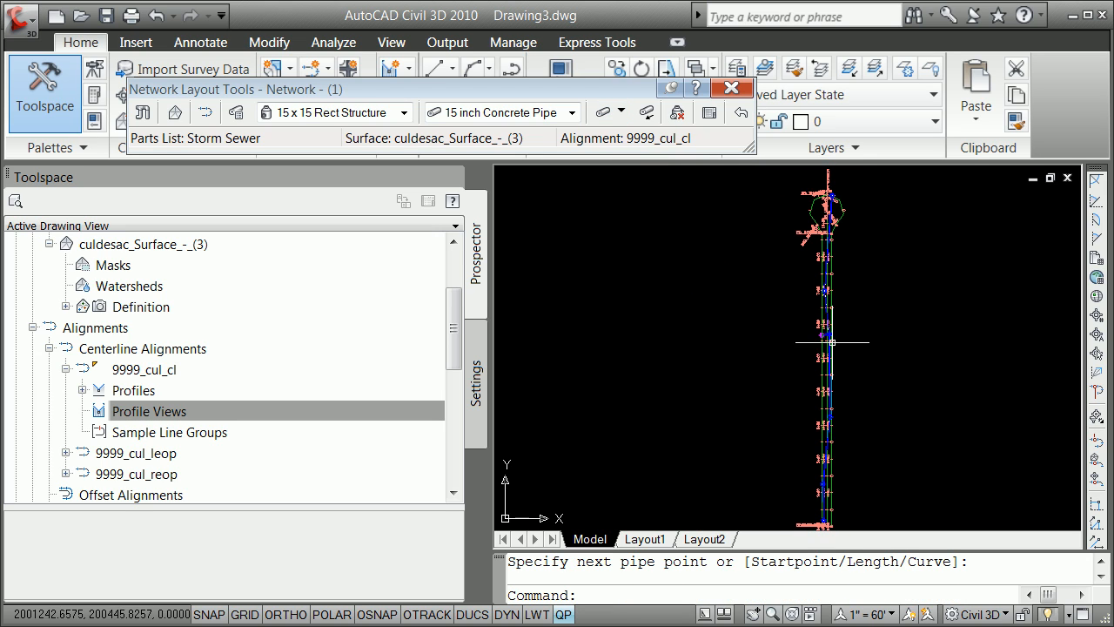
pyautogui.scroll(5, 867, 373)
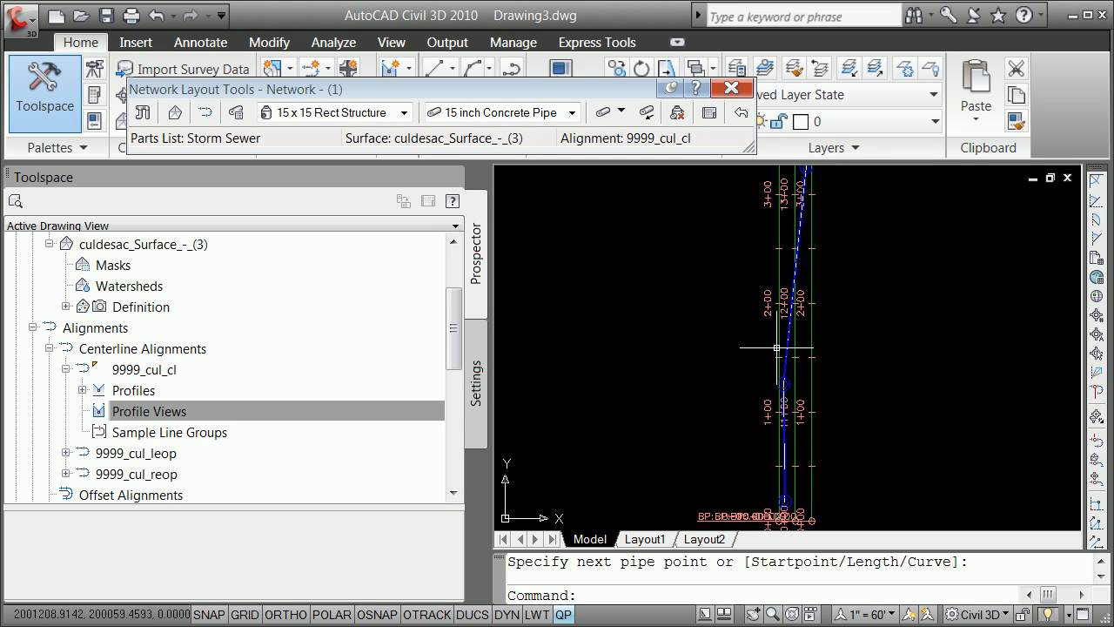
pyautogui.click(729, 88)
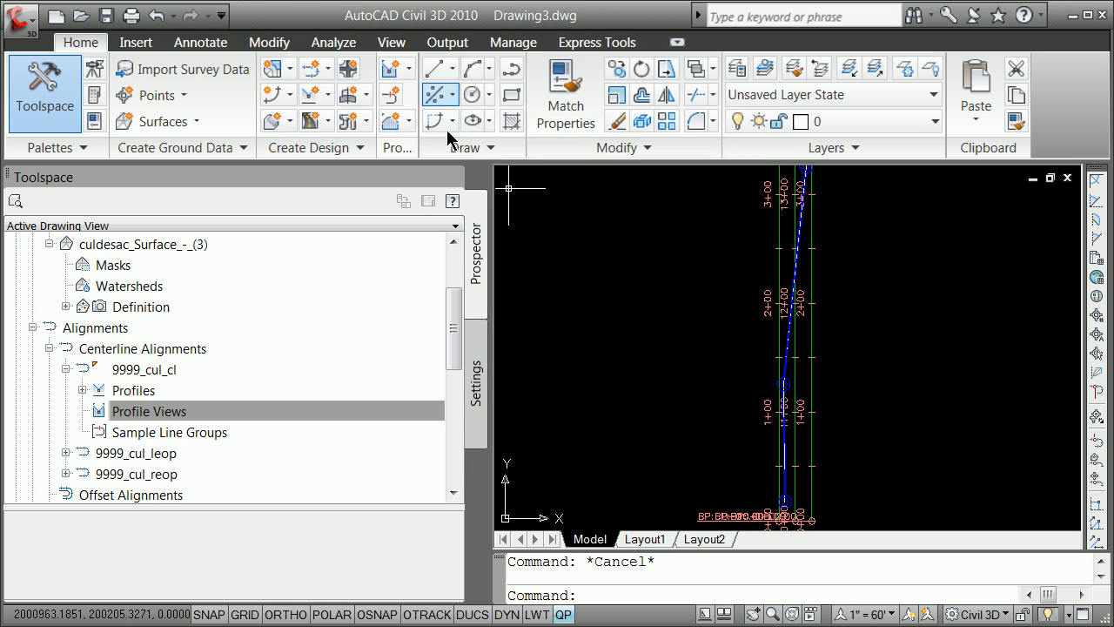
# Start a profile view of alignment 9999_cul_cl and set its user-specified minimum height to 960.00
pyautogui.scroll(-10, 635, 373)
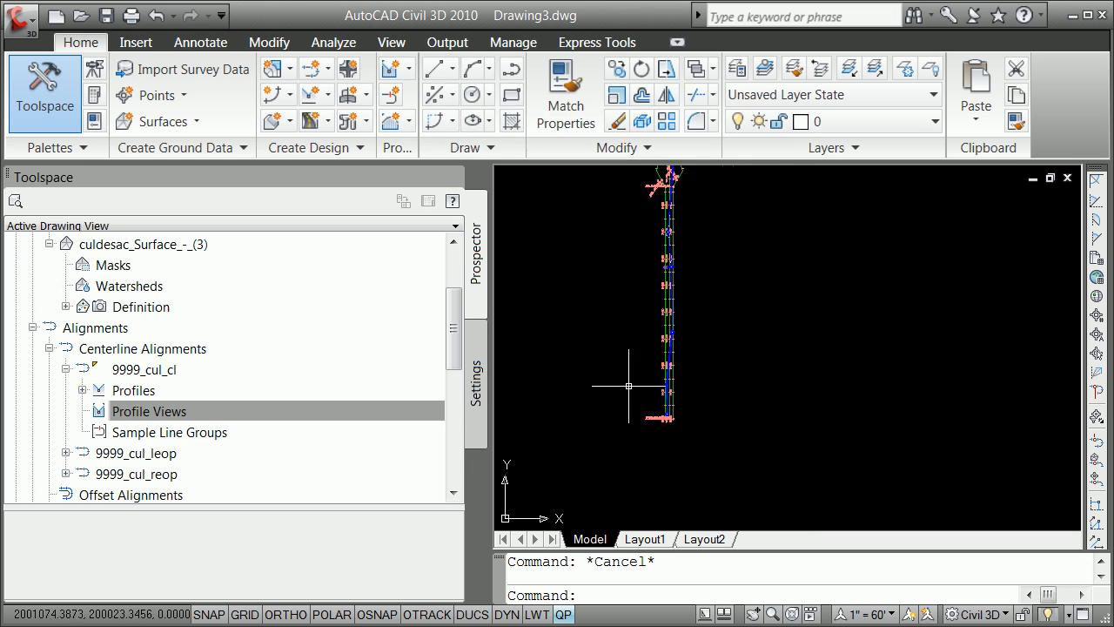
pyautogui.click(406, 69)
pyautogui.click(598, 177)
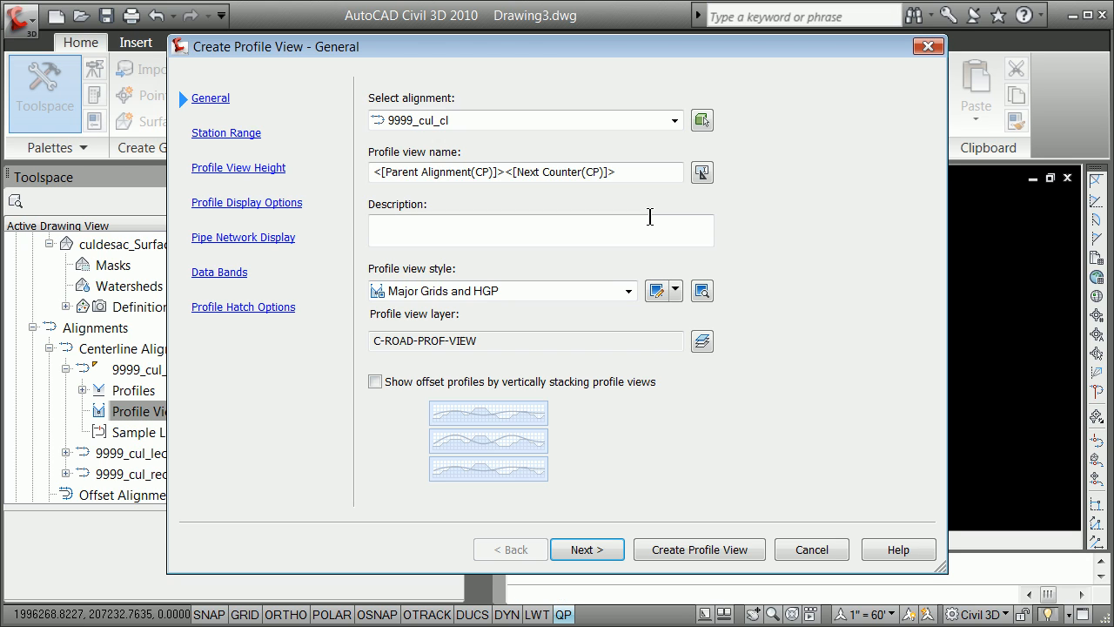
pyautogui.click(233, 135)
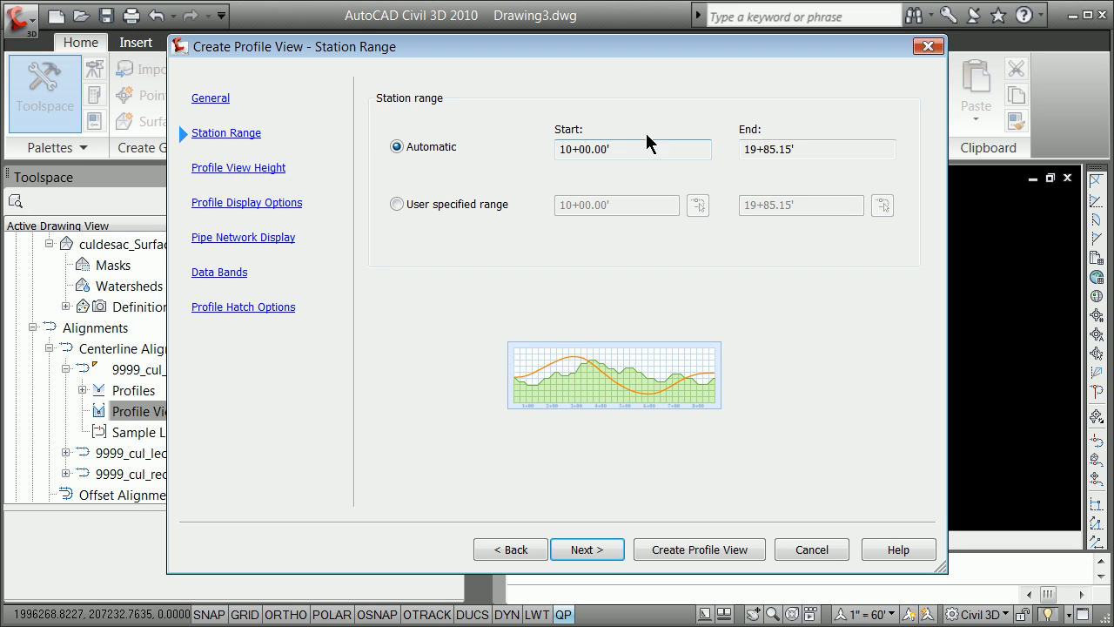
pyautogui.click(256, 168)
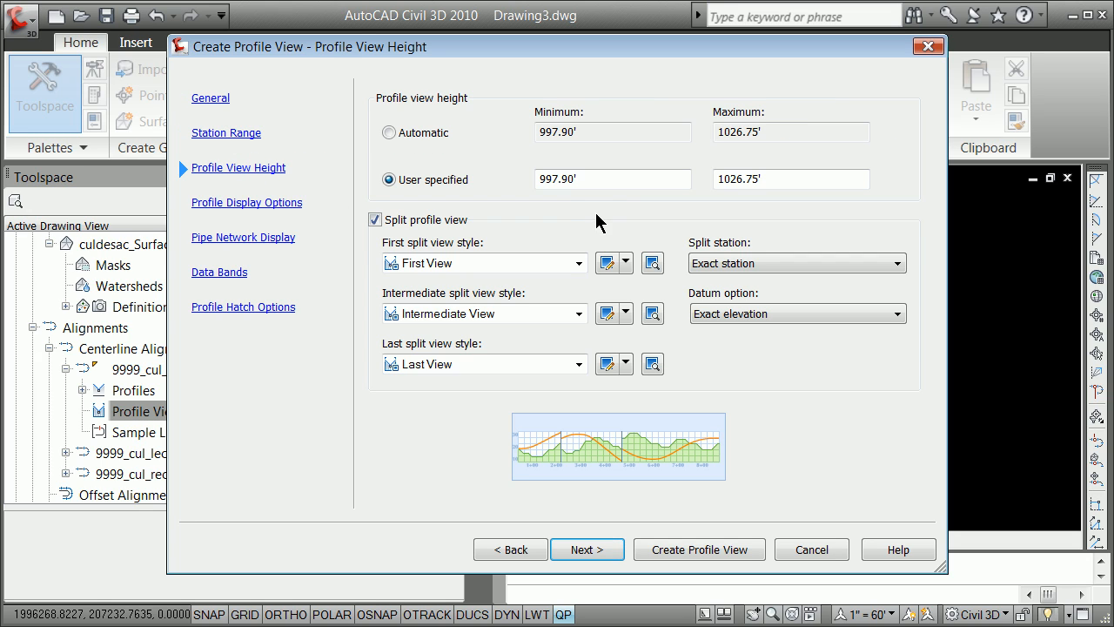
pyautogui.click(432, 184)
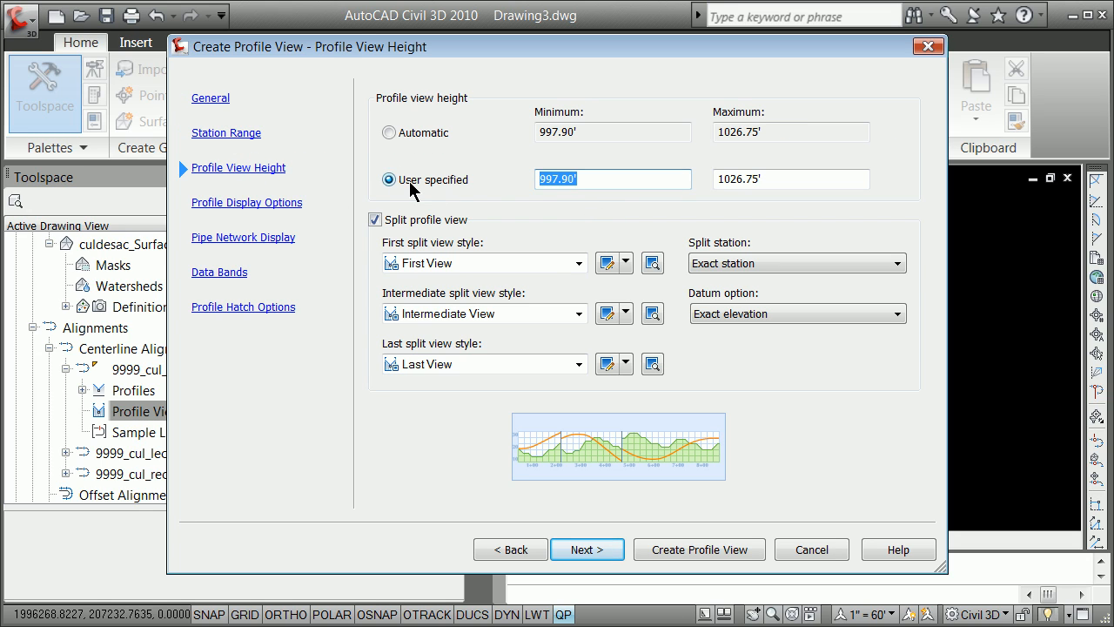
pyautogui.write('960.00')
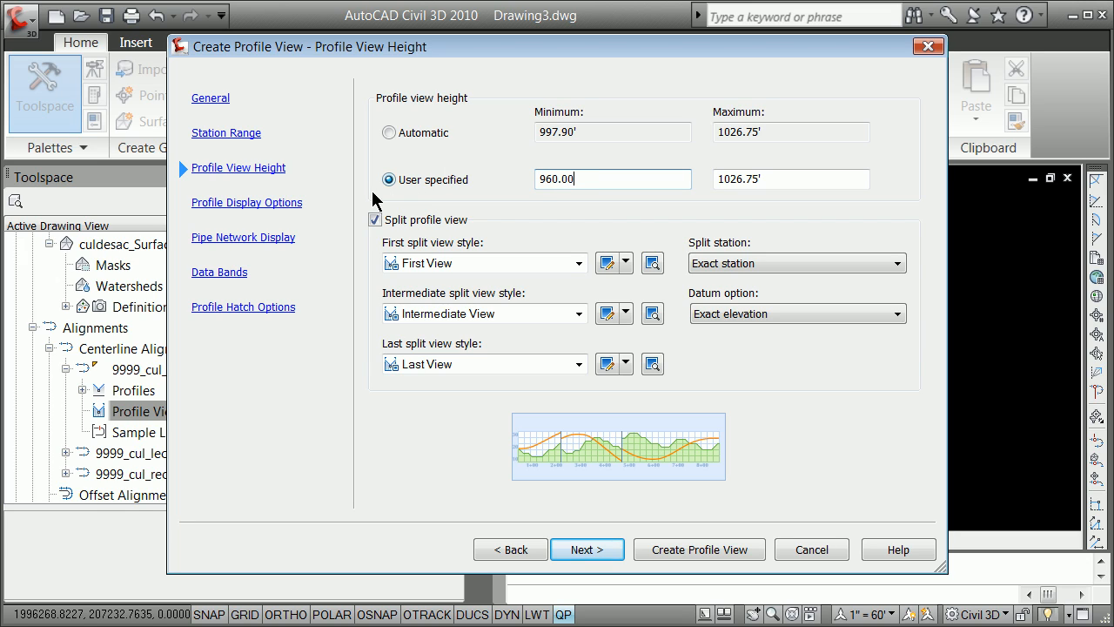
# Include Network - (1) in the profile view, and review the profile display, data band, hatch and height settings
pyautogui.click(269, 203)
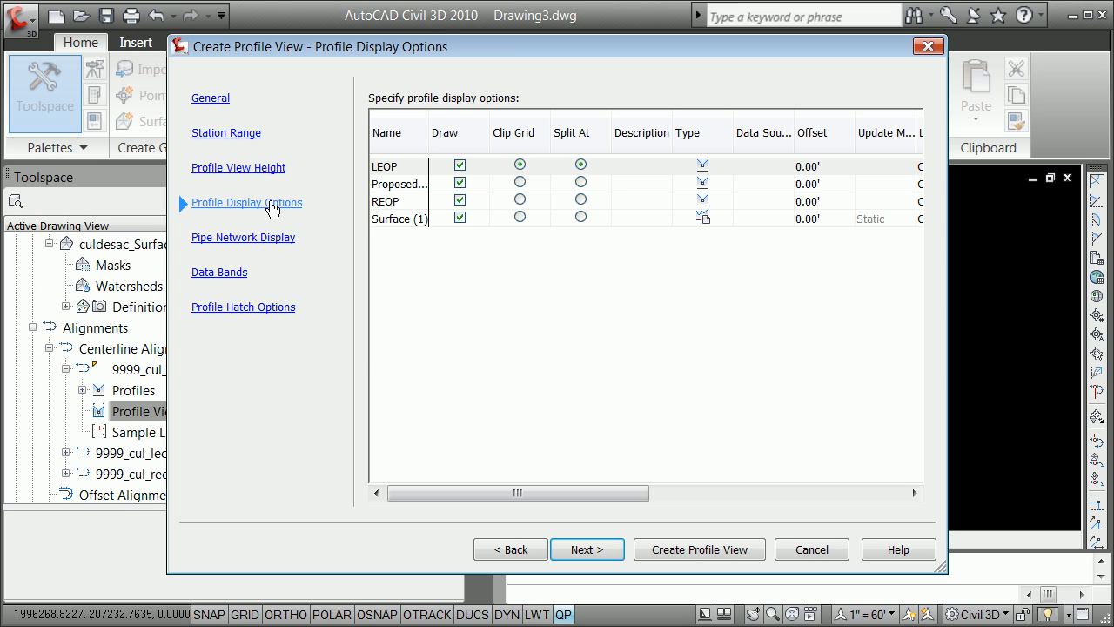
pyautogui.click(257, 245)
pyautogui.click(681, 175)
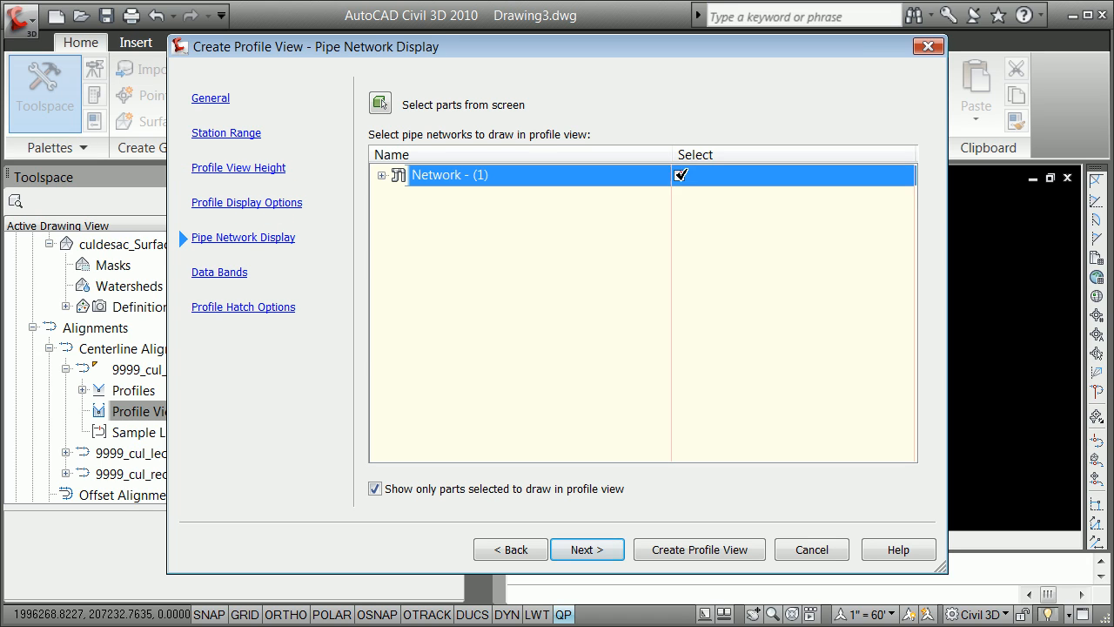
pyautogui.click(223, 275)
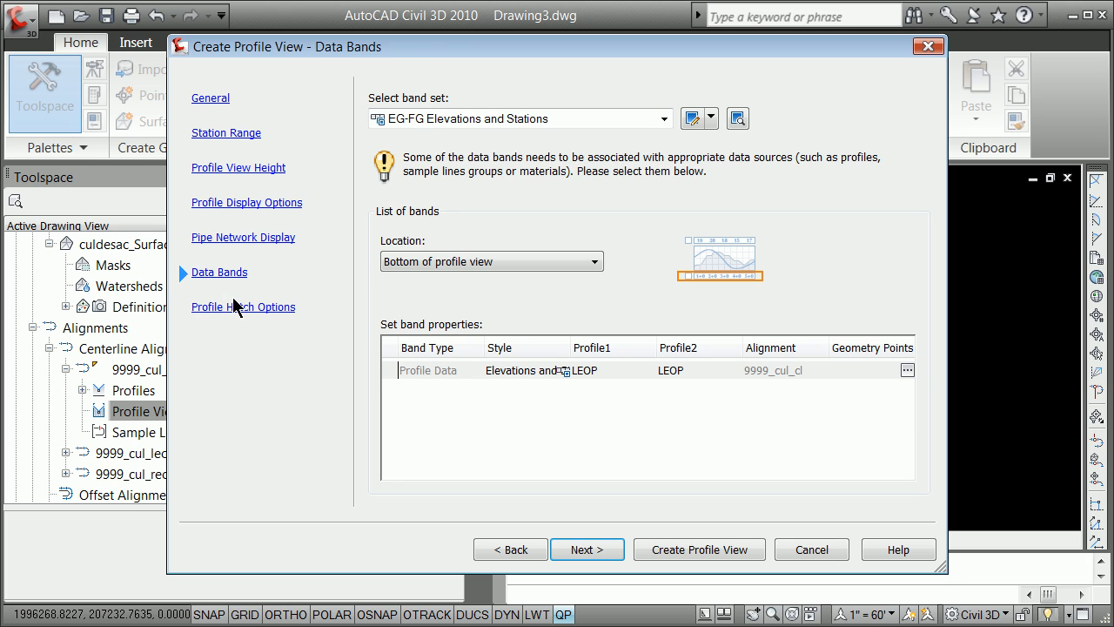
pyautogui.click(238, 309)
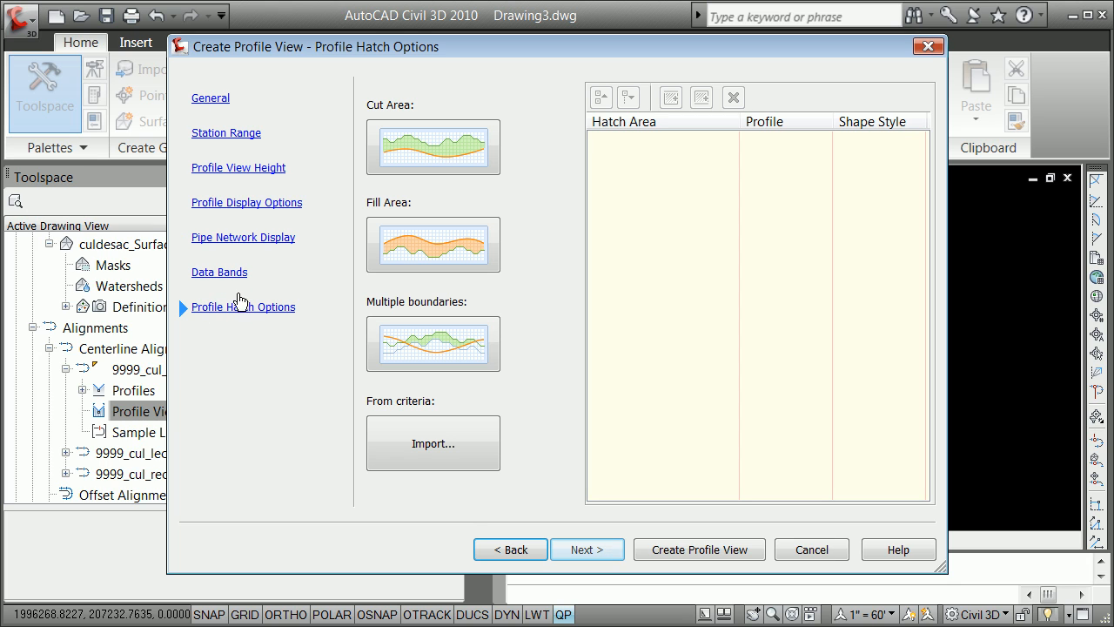
pyautogui.click(238, 172)
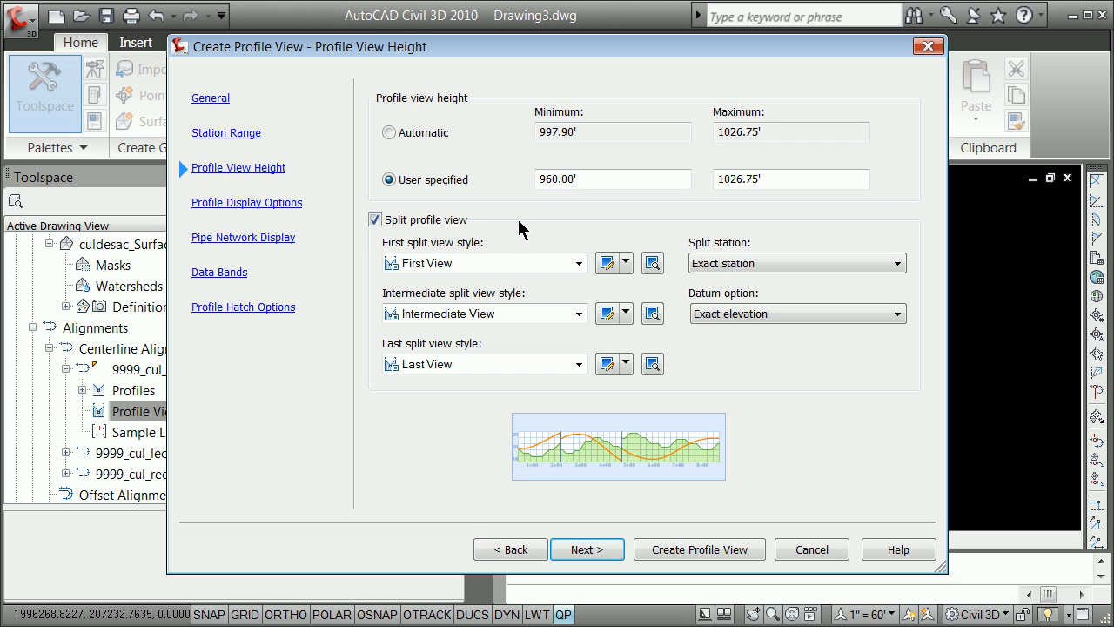
# Create the profile view with its origin at 1000,96000
pyautogui.click(702, 553)
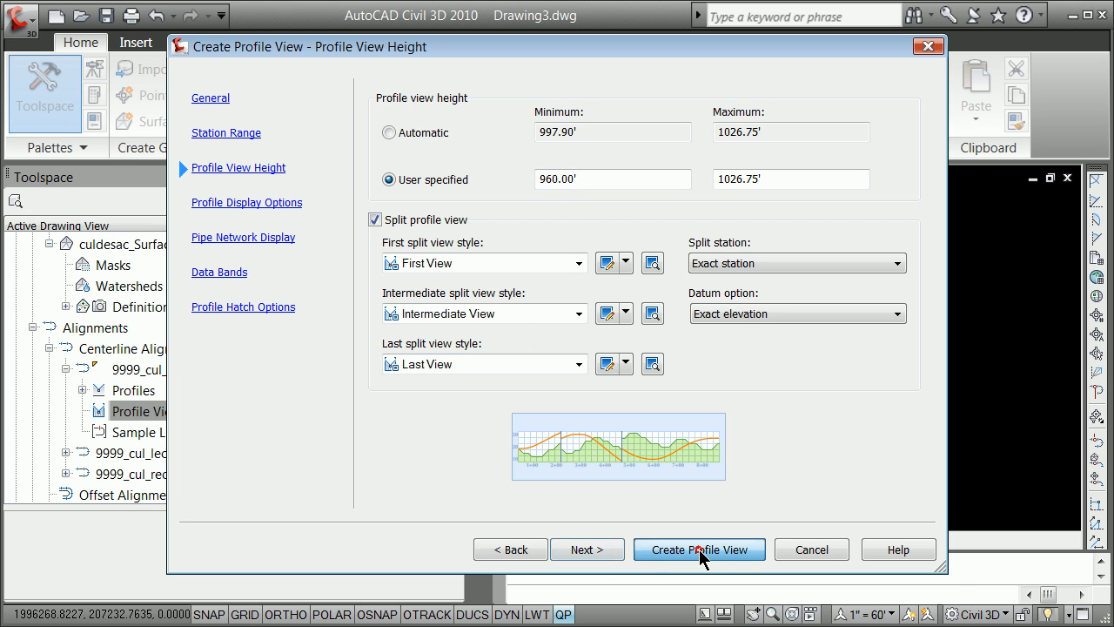
pyautogui.write('1000,9600')
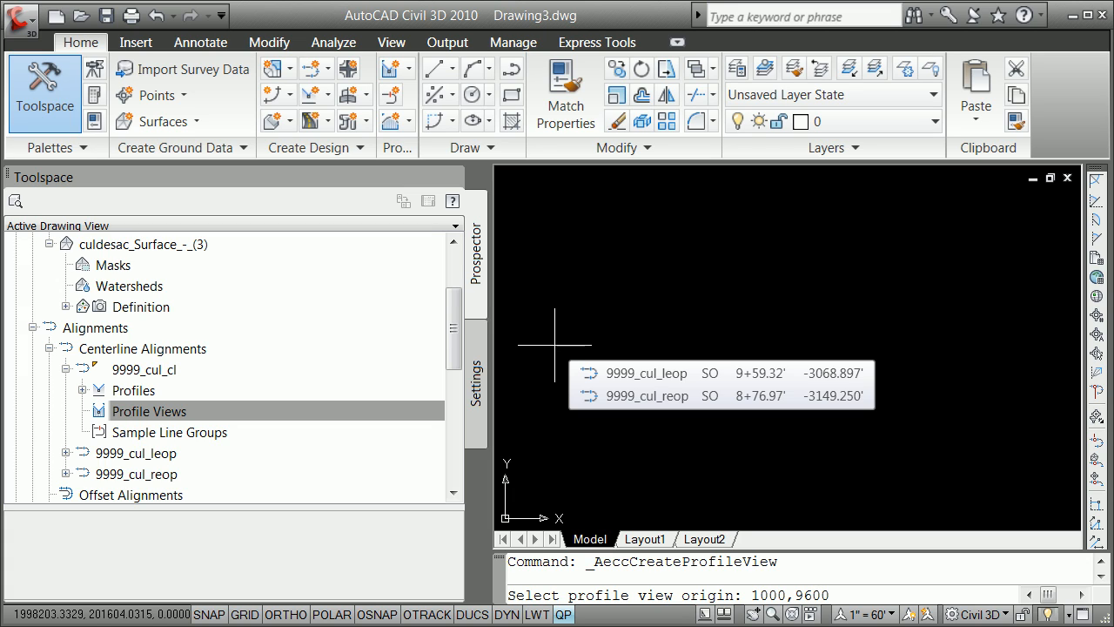
pyautogui.write('0')
pyautogui.press('Return')
pyautogui.write('z')
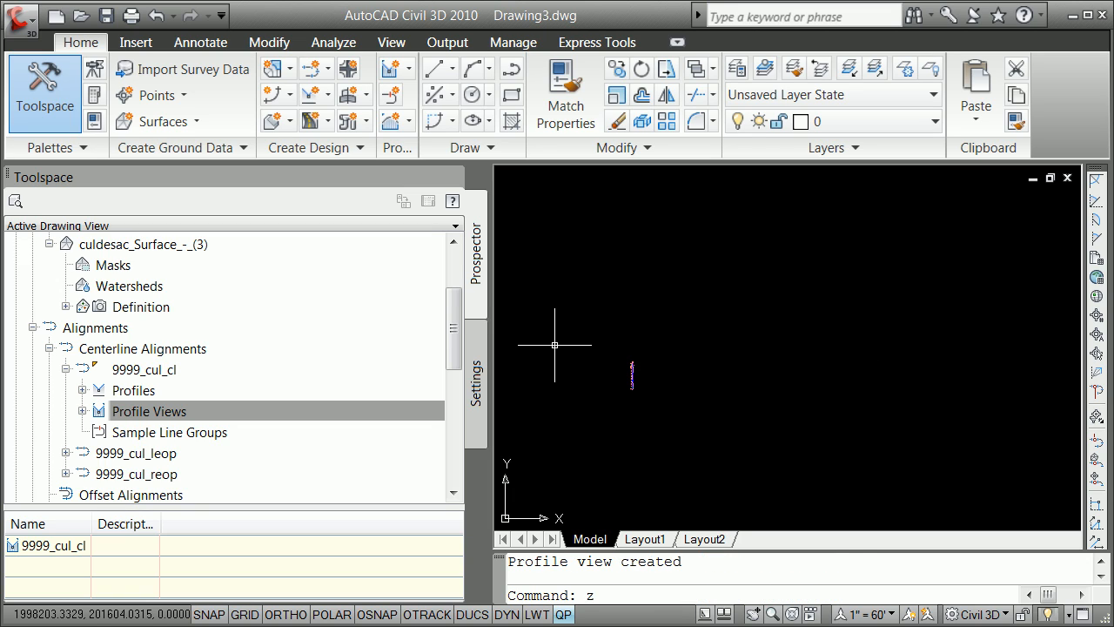
pyautogui.press('Return')
pyautogui.write('c')
pyautogui.press('Return')
pyautogui.write('1000,9600')
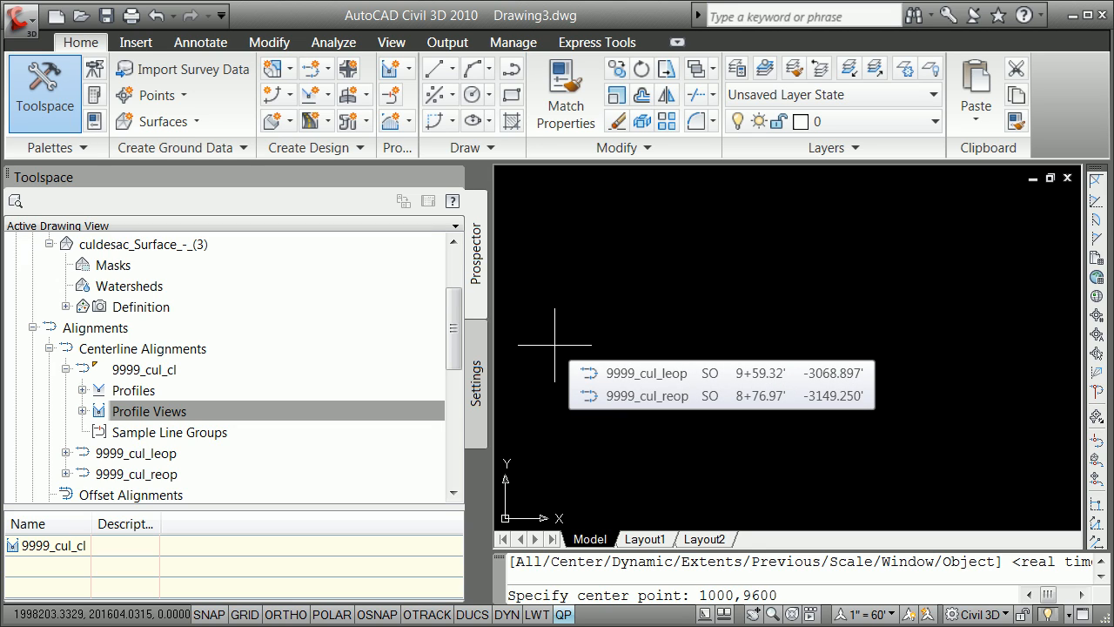
pyautogui.press('Return')
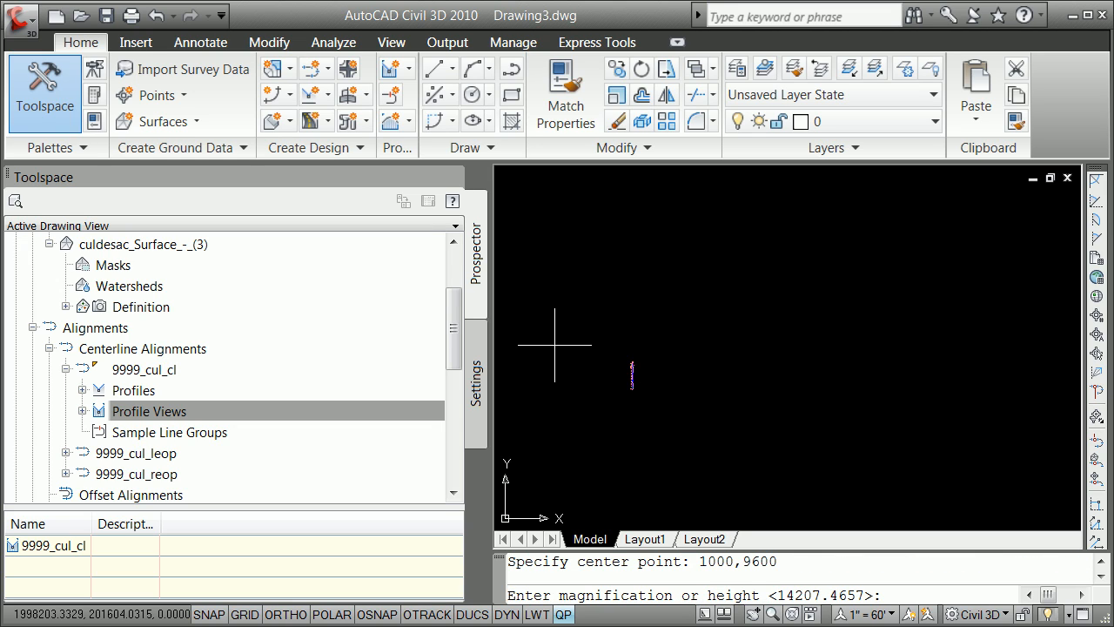
pyautogui.scroll(8, 597, 387)
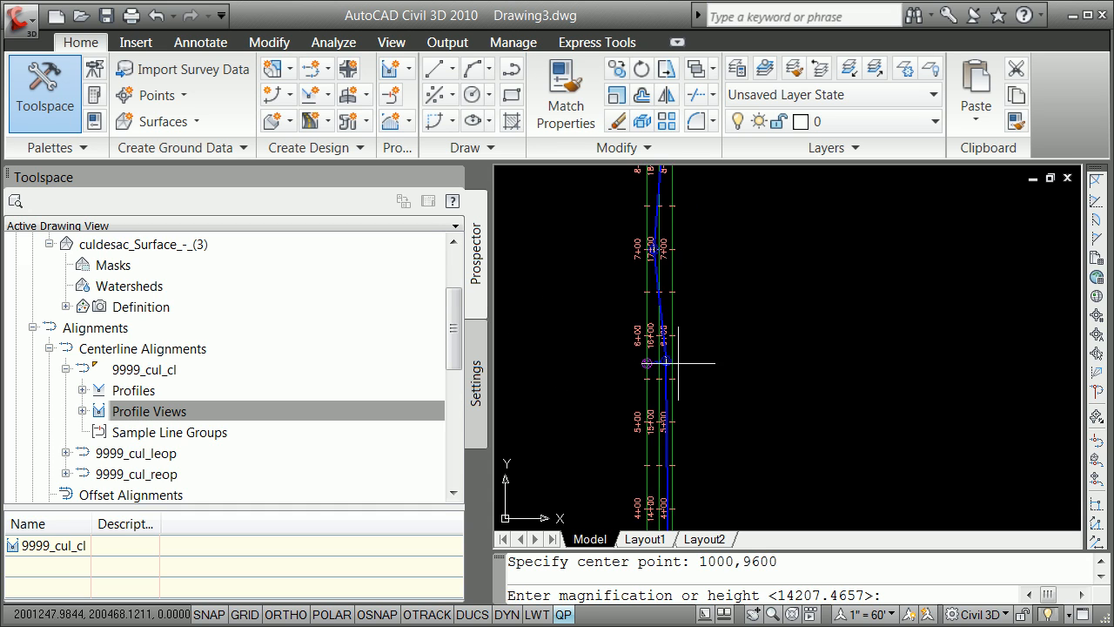
pyautogui.scroll(-6, 653, 376)
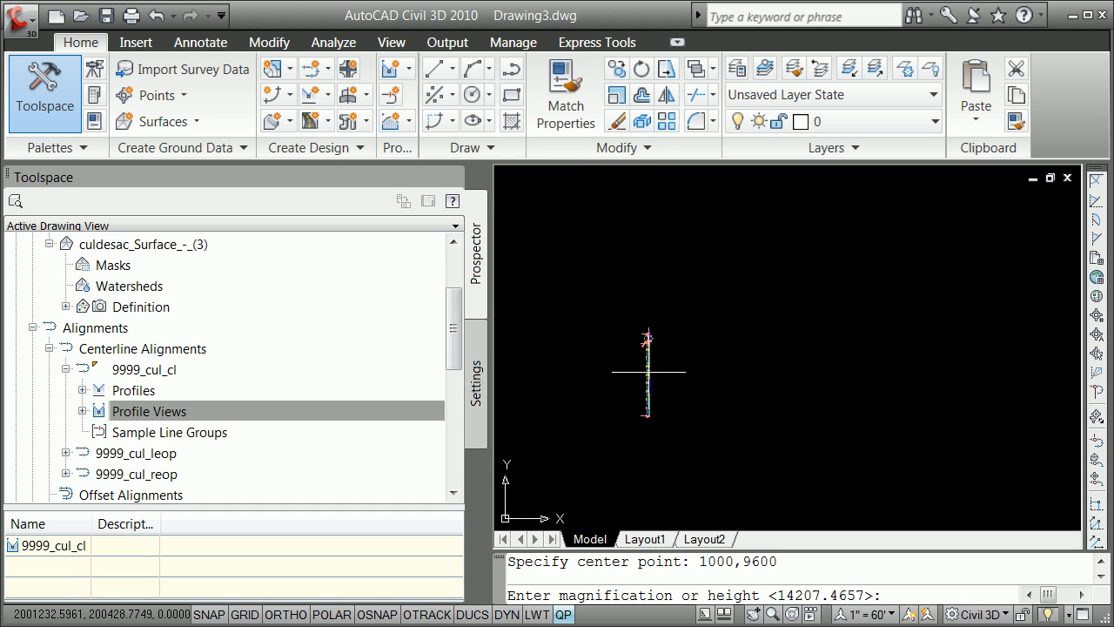
pyautogui.press('Escape')
# Center the view on 1000,9600 with a height of 100, and examine the pipes and profiles in the new profile view
pyautogui.write('z')
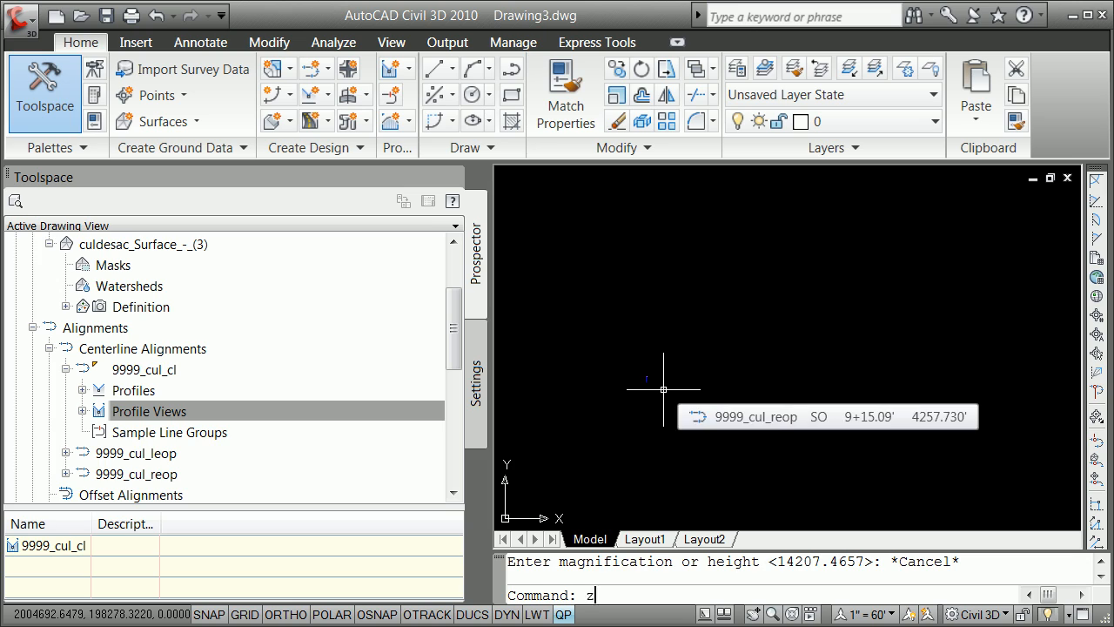
pyautogui.press('Return')
pyautogui.write('c')
pyautogui.press('Return')
pyautogui.write('9')
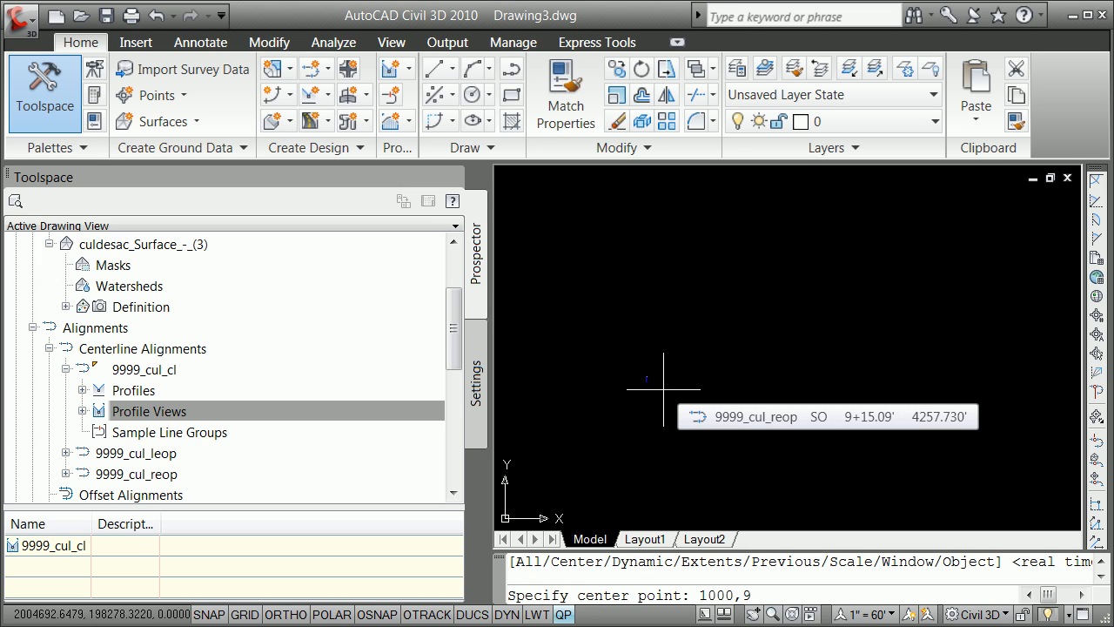
pyautogui.write('000,960')
pyautogui.press('Return')
pyautogui.write('100')
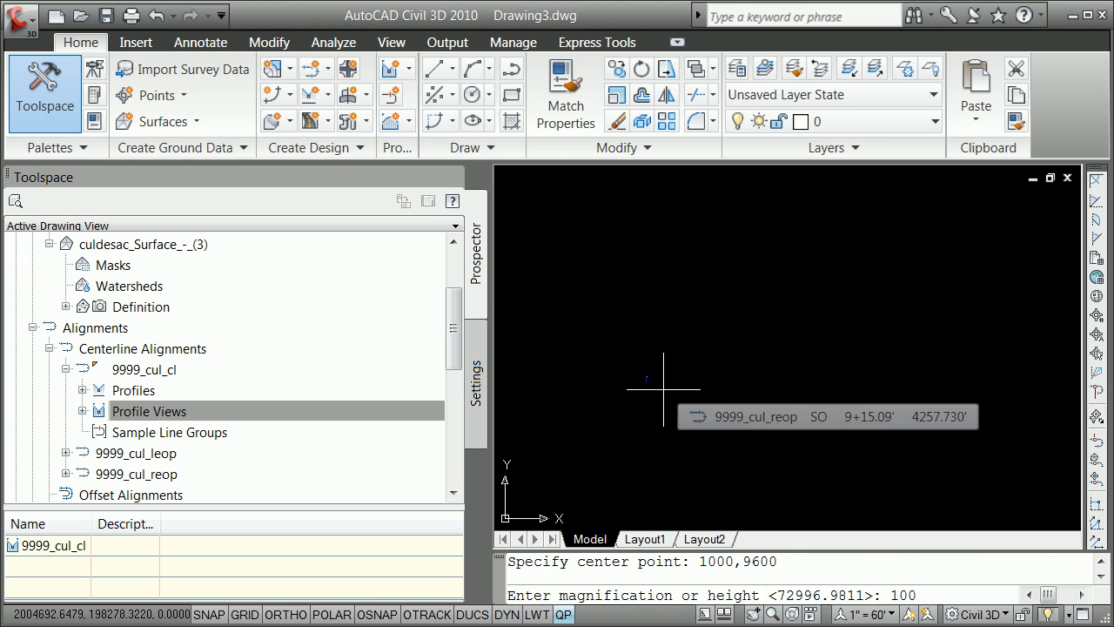
pyautogui.press('Return')
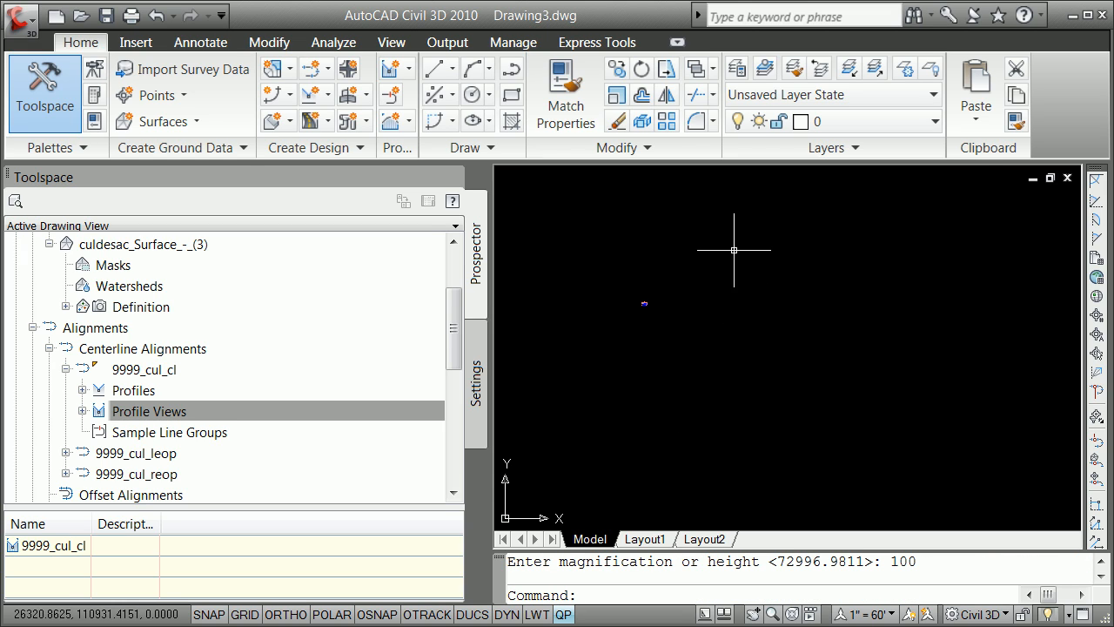
pyautogui.scroll(10, 789, 209)
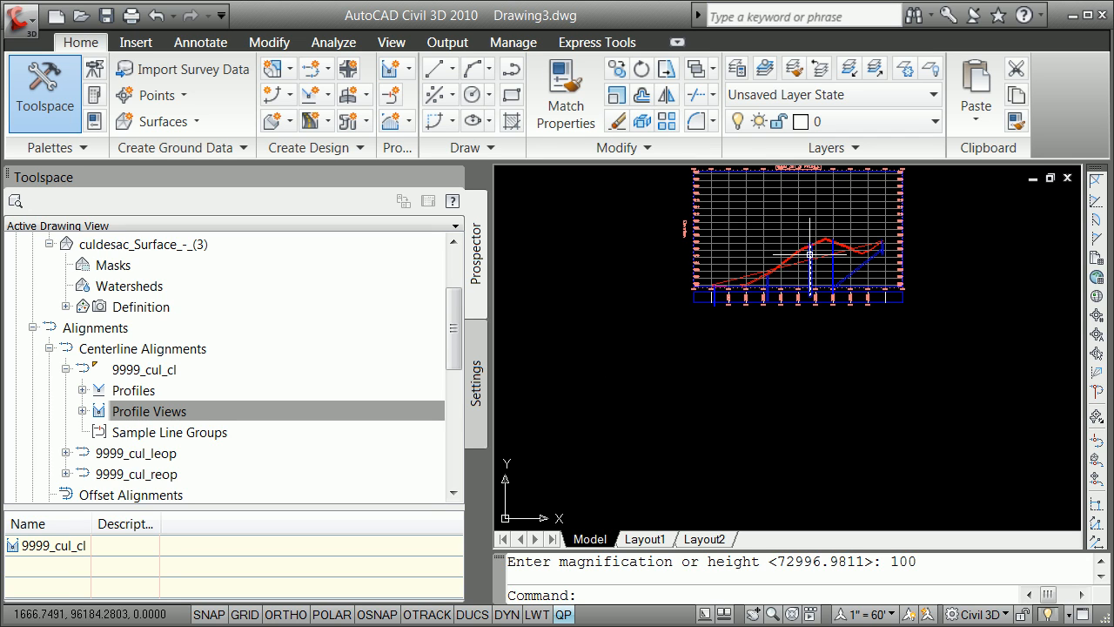
pyautogui.scroll(-2, 845, 337)
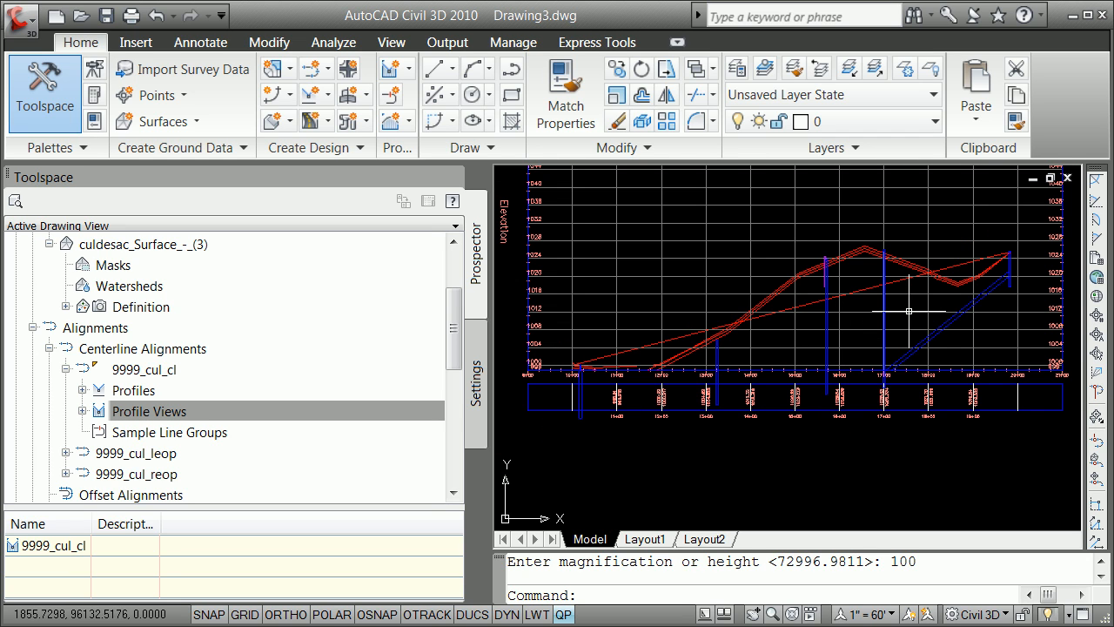